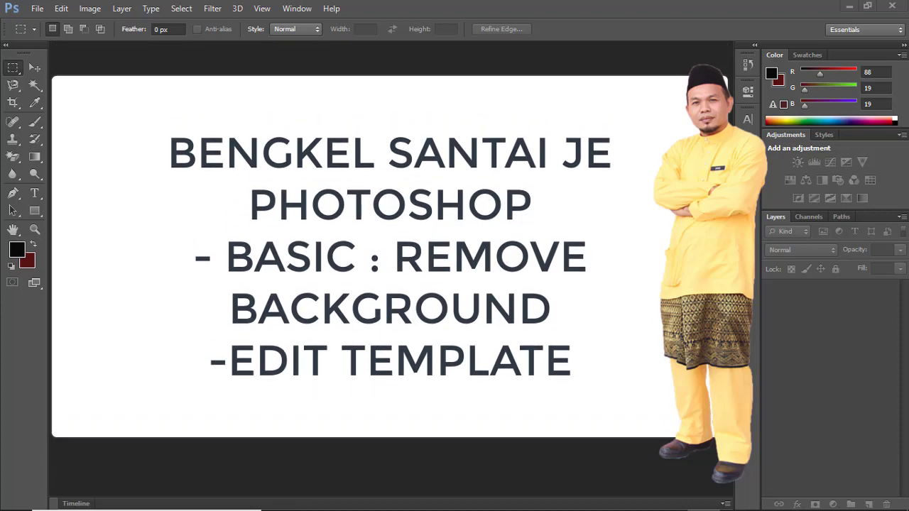
Minimize Photoshop so the Windows desktop is visible
left_click(852, 7)
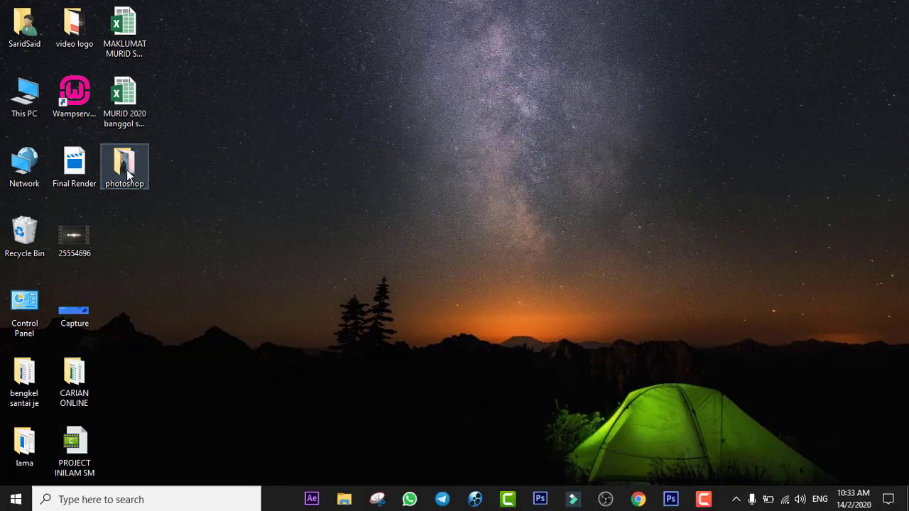
Browse the photoshop folder and its PS Project Template subfolder, then return to Photoshop
double_click(126, 170)
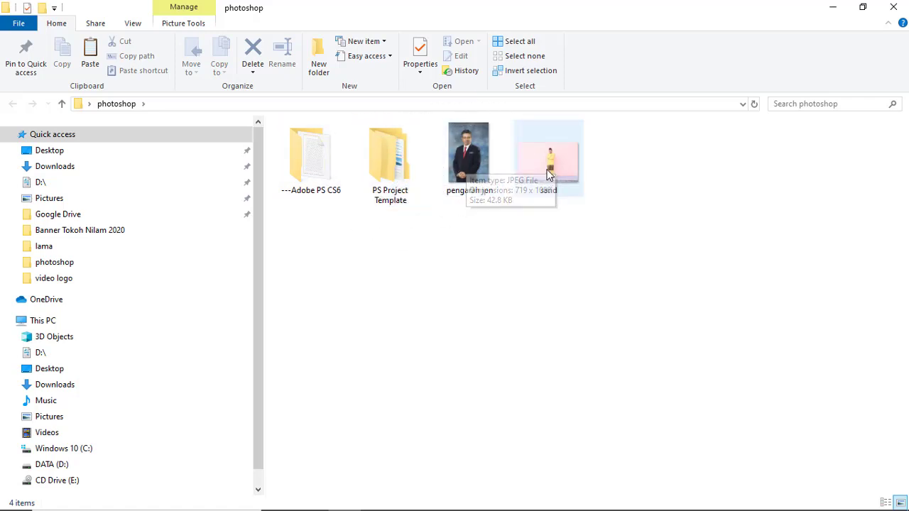
left_click(549, 174)
left_click(548, 174)
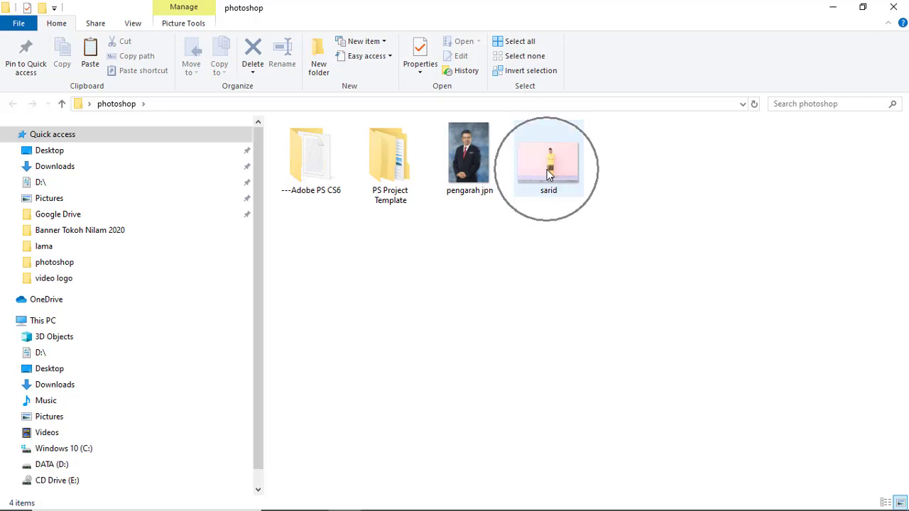
double_click(395, 175)
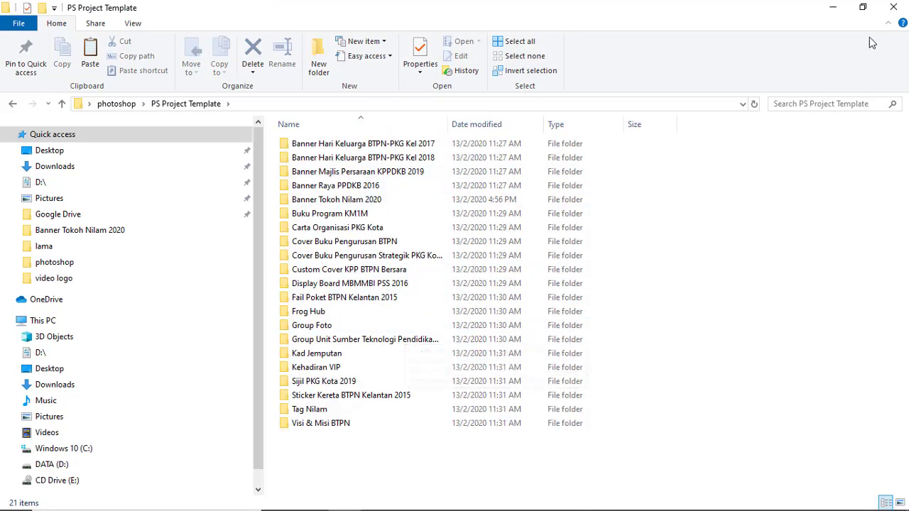
left_click(832, 12)
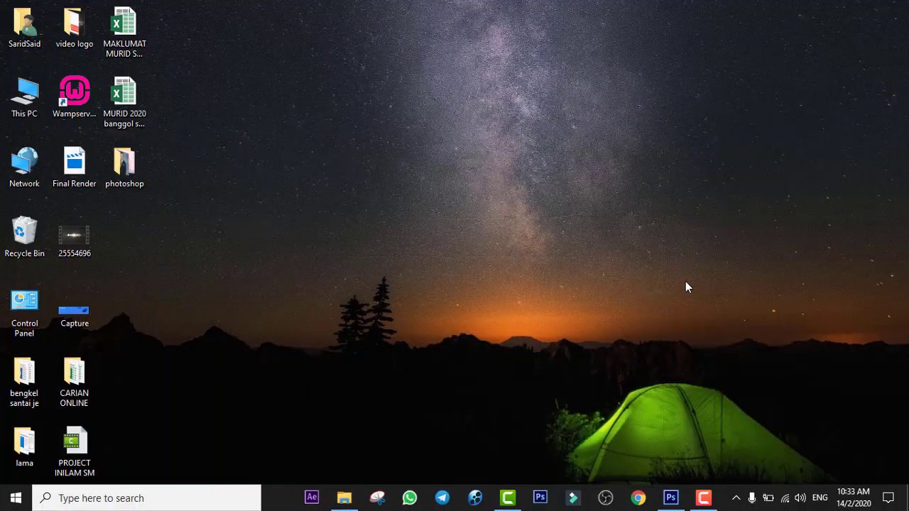
left_click(672, 498)
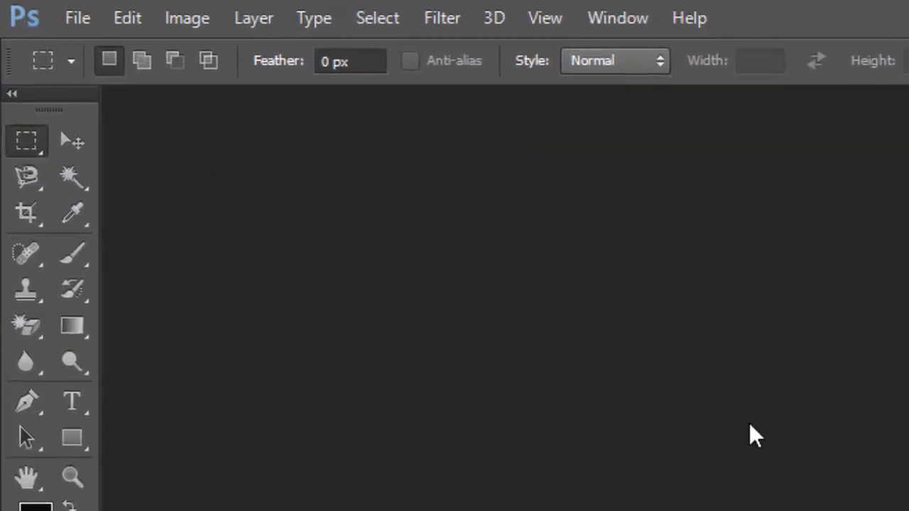
Open Banner Pertandingan Tokoh NILAM 2020_8x4 PSD from the Banner Tokoh Nilam 2020 folder
left_click(78, 19)
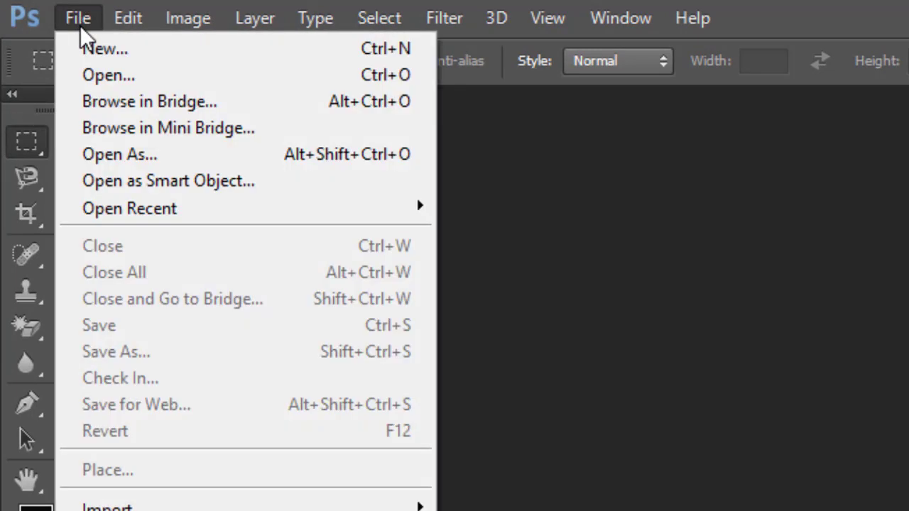
left_click(115, 73)
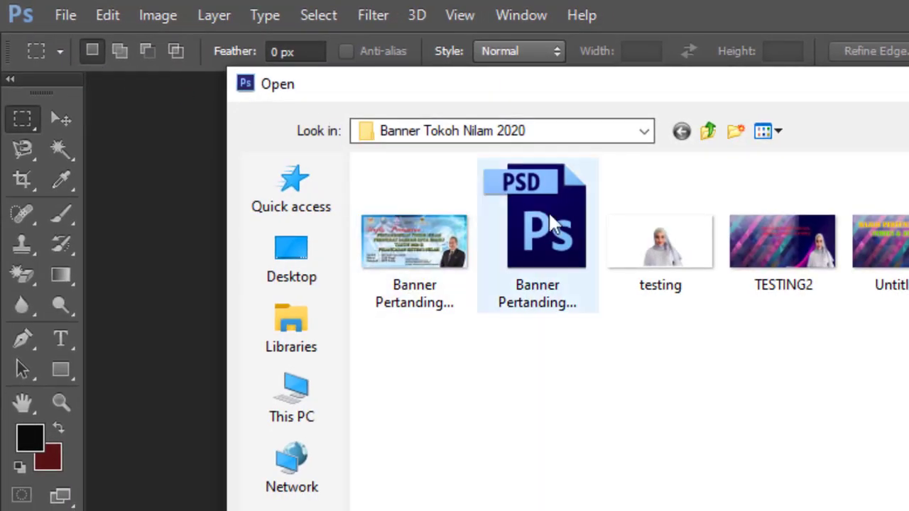
left_click(709, 132)
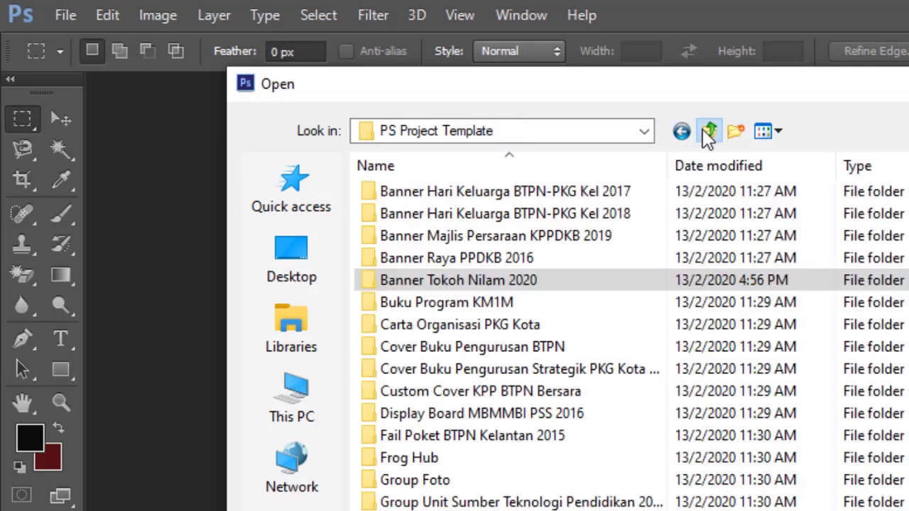
double_click(454, 279)
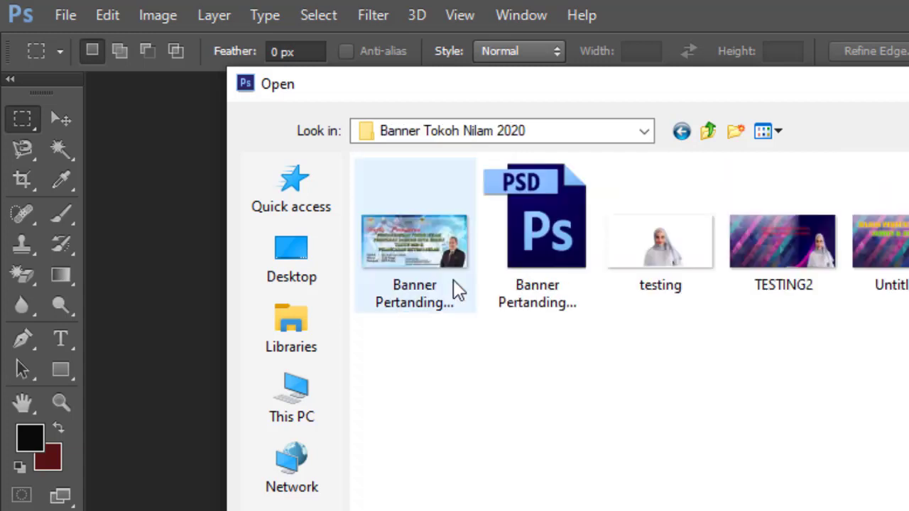
double_click(537, 226)
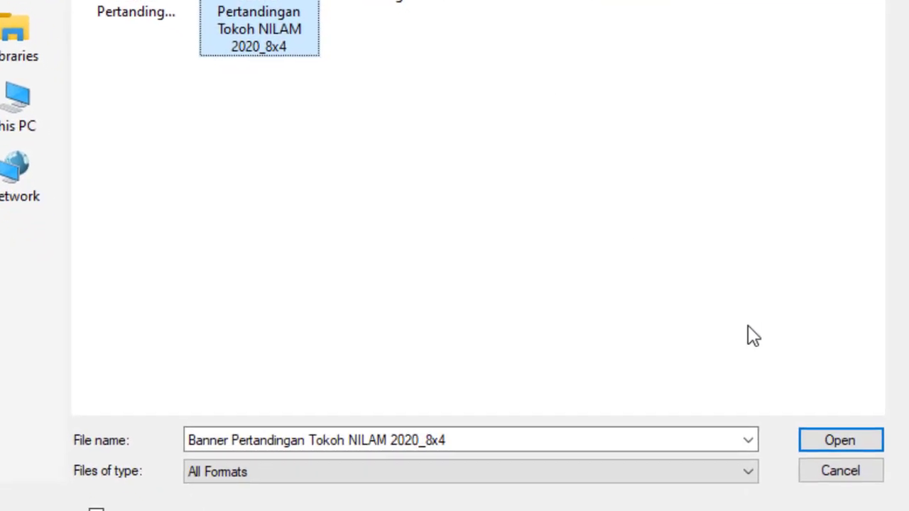
left_click(820, 437)
left_click(822, 437)
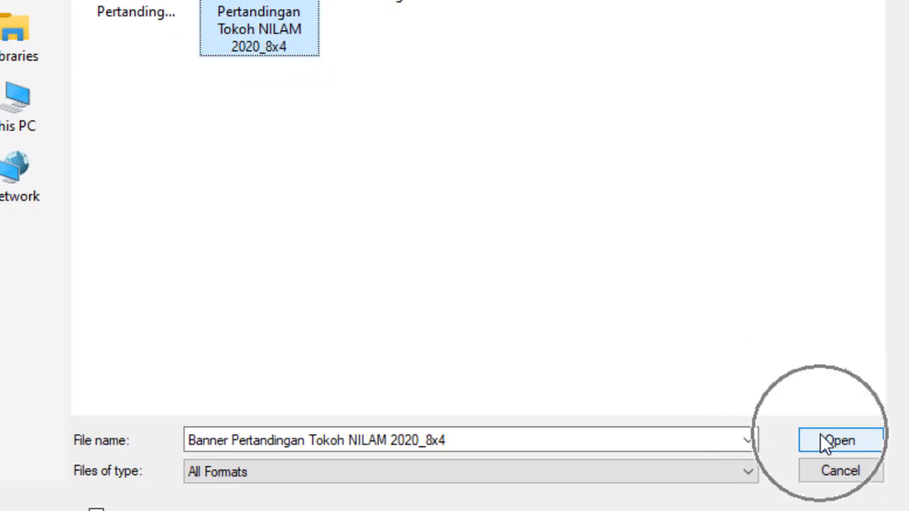
left_click(280, 1)
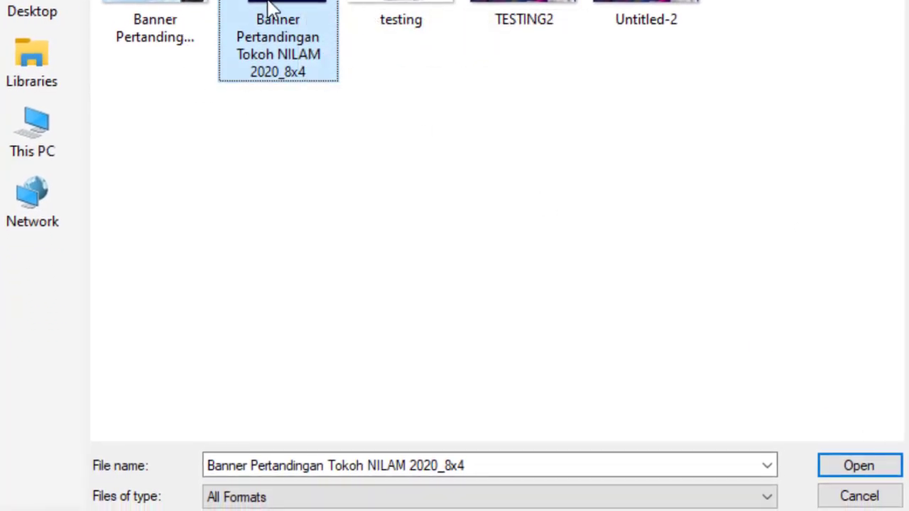
left_click(880, 469)
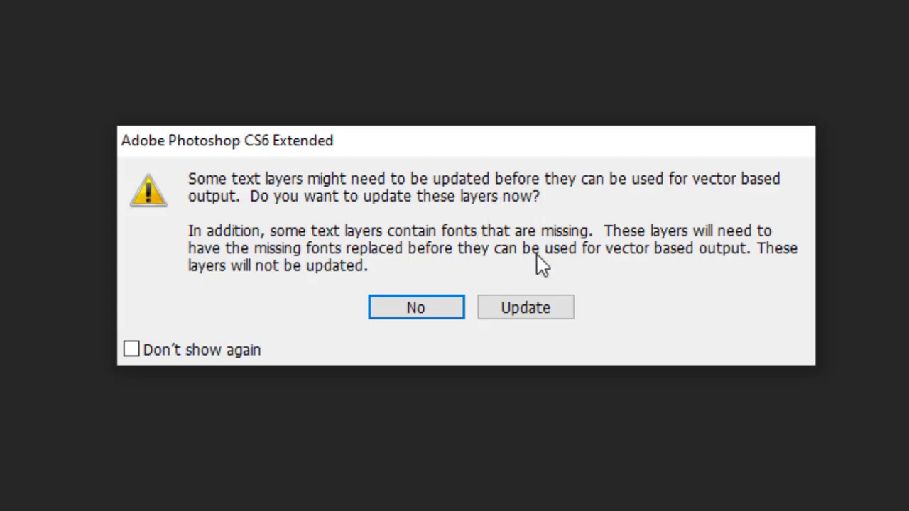
Choose Update in the missing-font warning so the banner's text layers refresh
left_click(544, 312)
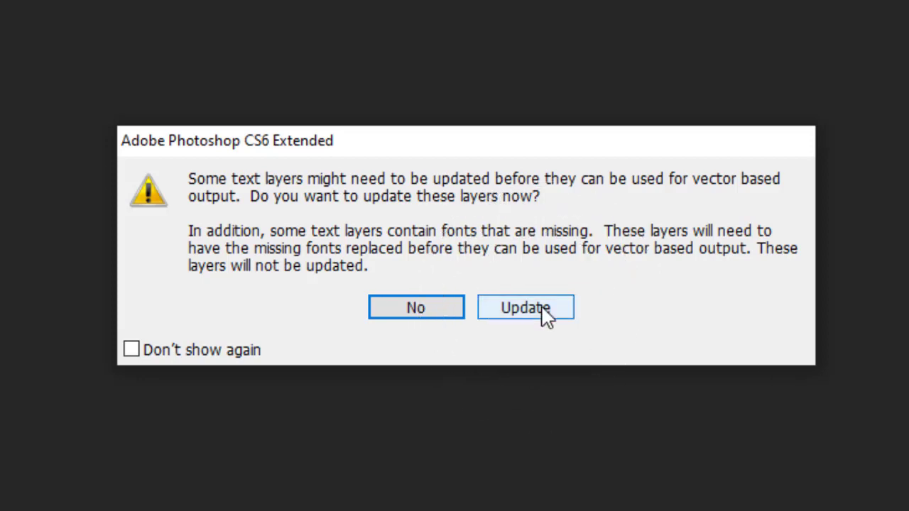
left_click(543, 311)
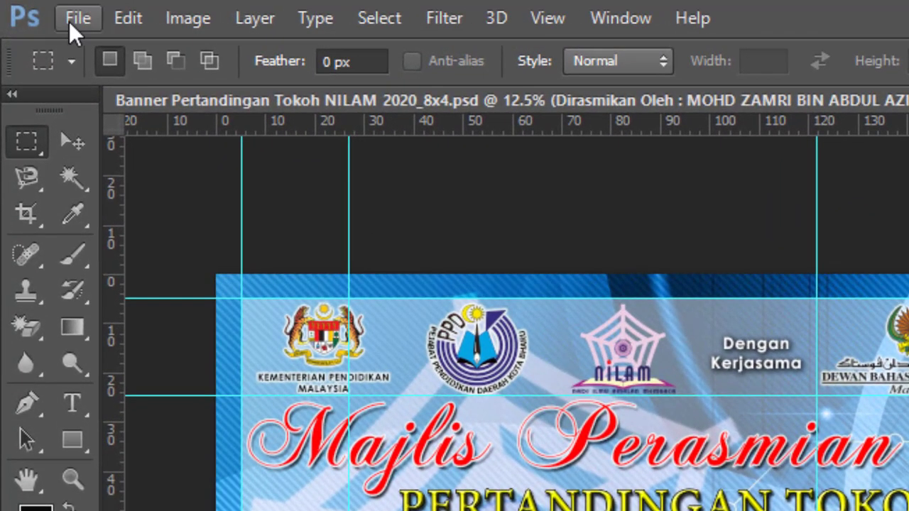
Open sarid.JPG from the photoshop folder as a second document
left_click(69, 21)
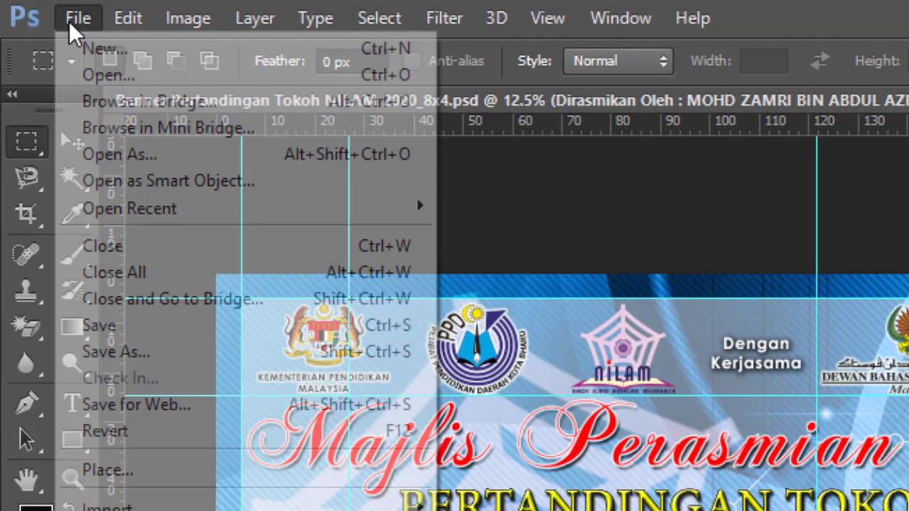
left_click(105, 75)
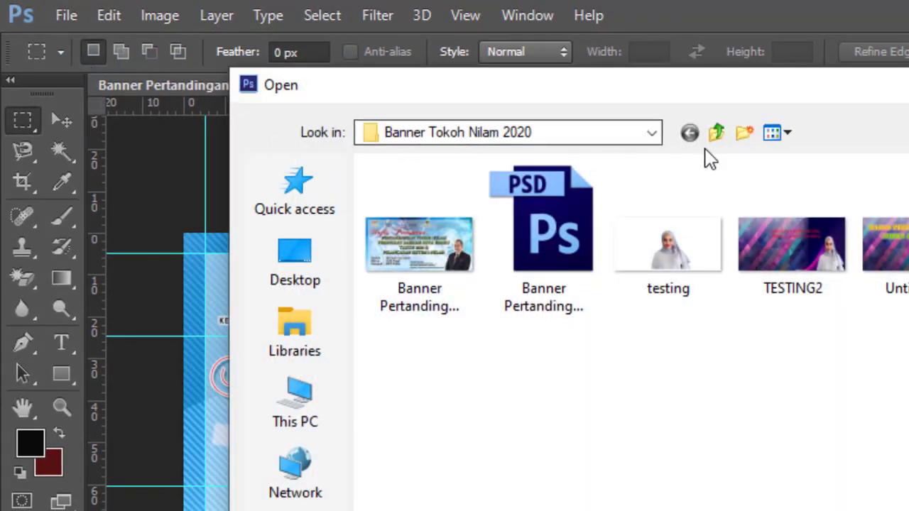
left_click(713, 135)
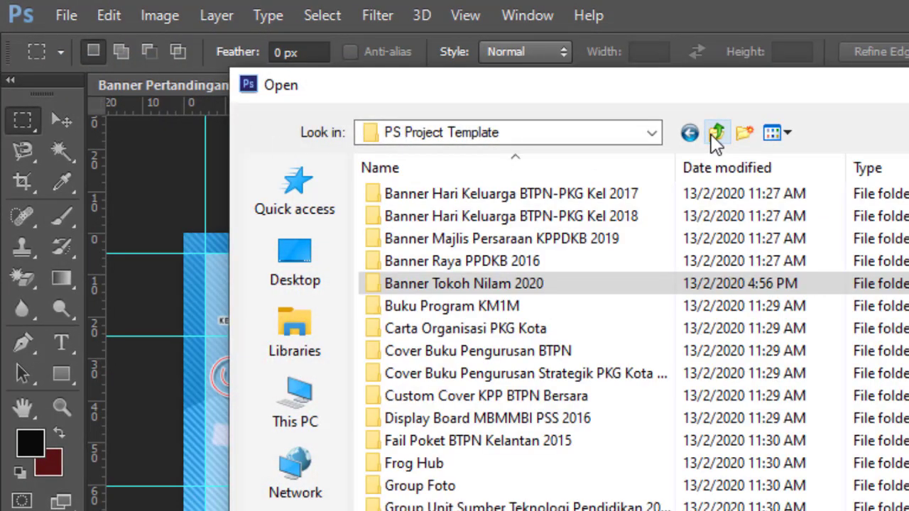
left_click(716, 135)
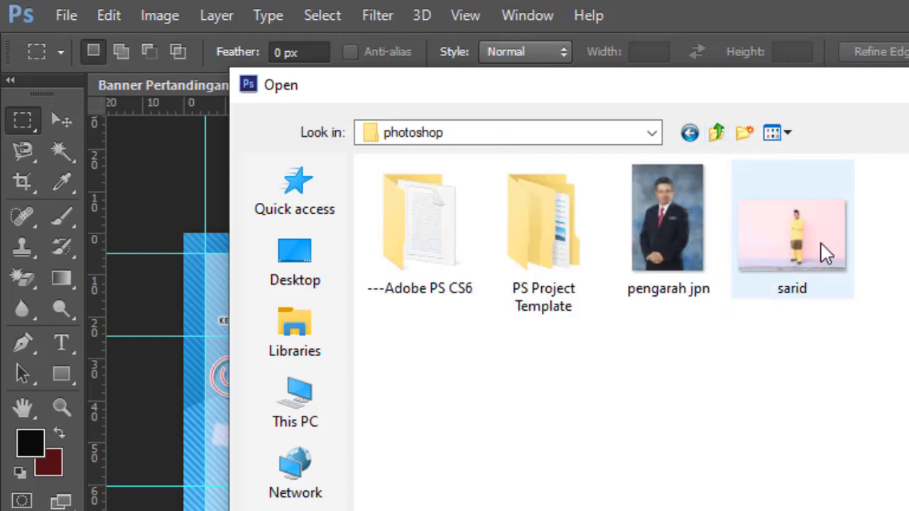
left_click(821, 243)
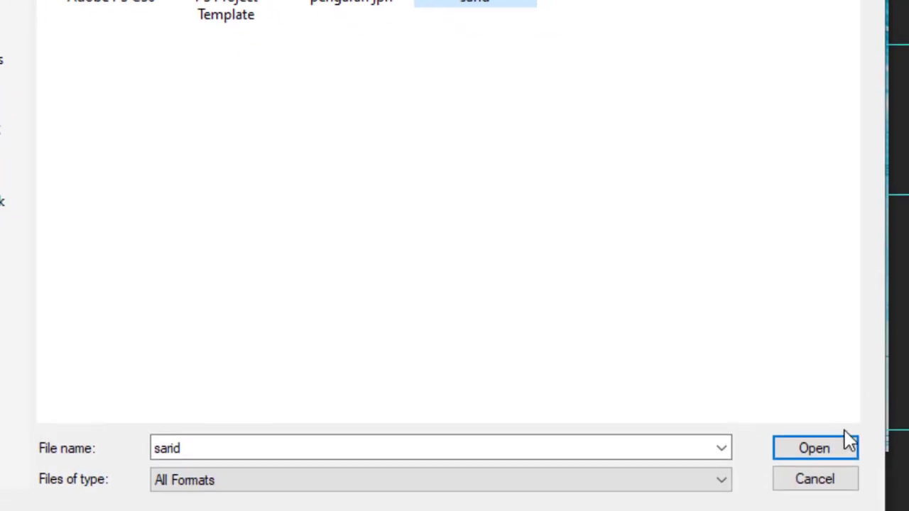
left_click(849, 442)
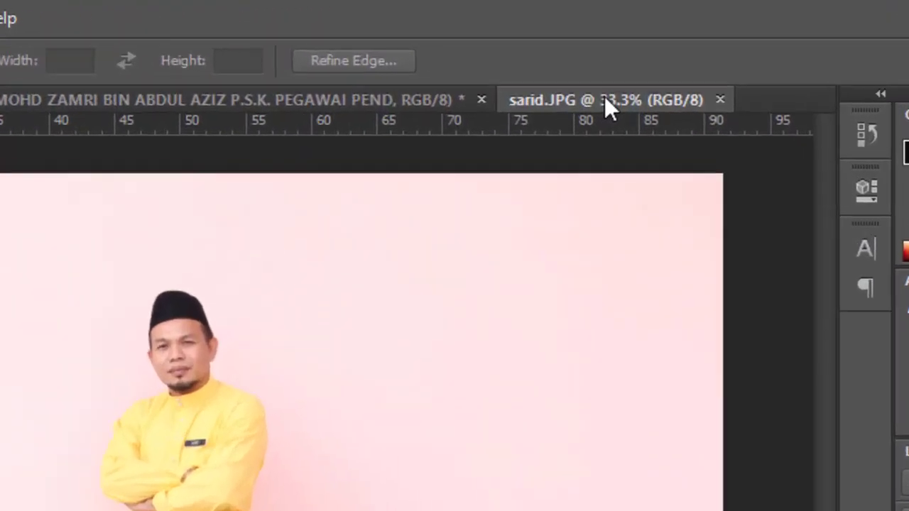
Magnify the sarid photo to 66.7%
left_click(604, 98)
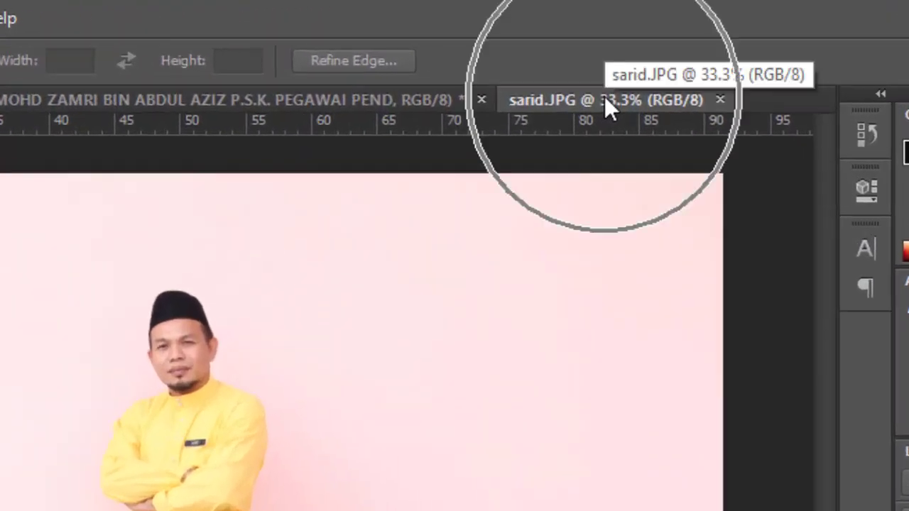
left_click(162, 107)
left_click(162, 107)
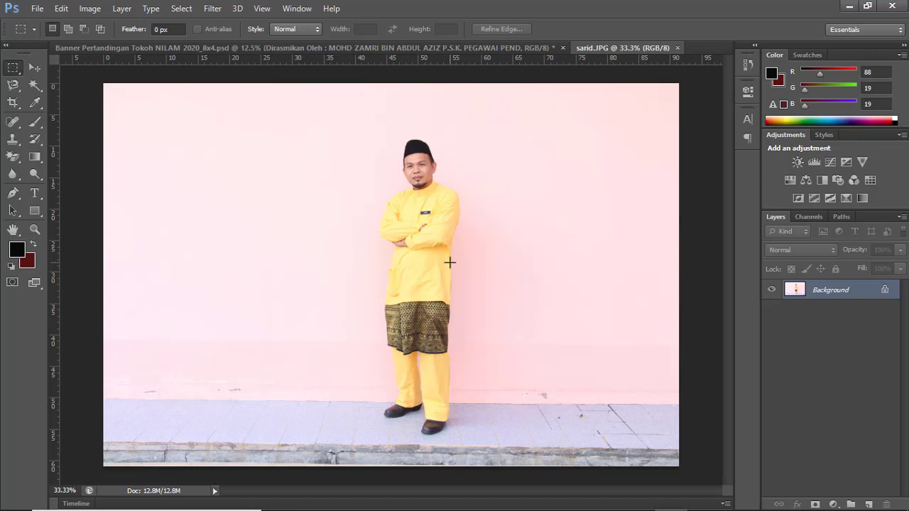
key("ctrl+plus")
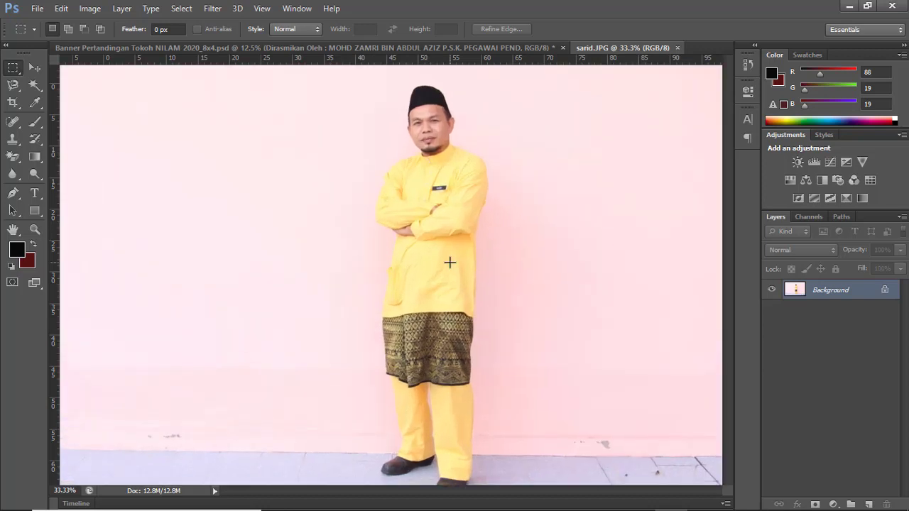
key("ctrl+plus")
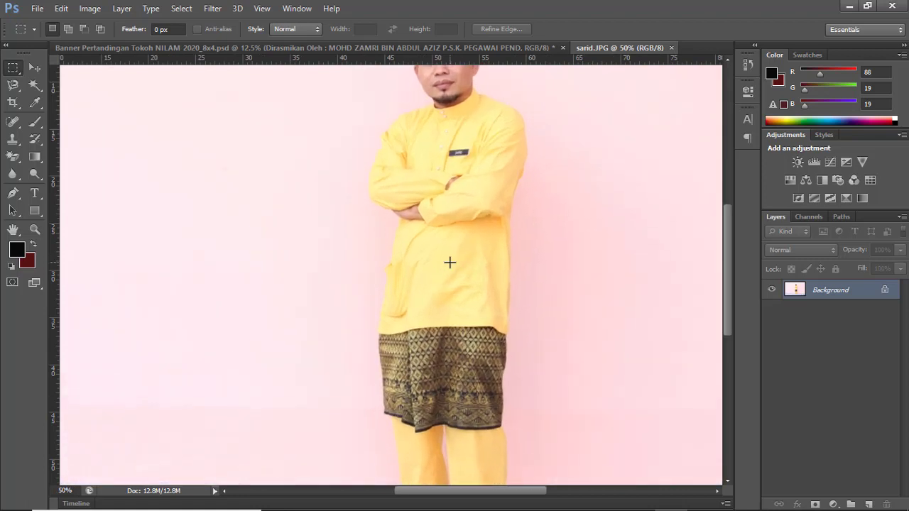
Scroll through the photo to inspect the man from hat to shoes
scroll(449, 263, "up", 1)
scroll(450, 263, "up", 2)
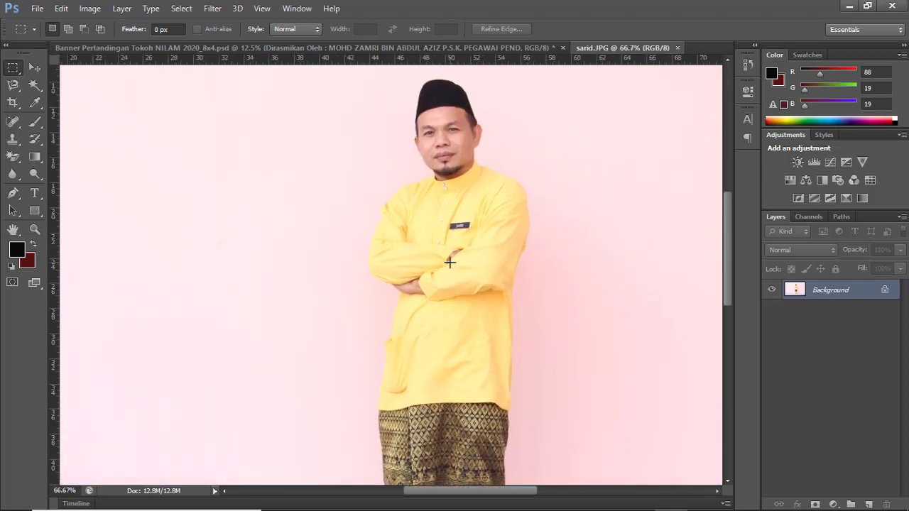
scroll(450, 263, "up", 1)
scroll(486, 306, "up", 1)
scroll(487, 311, "down", 2)
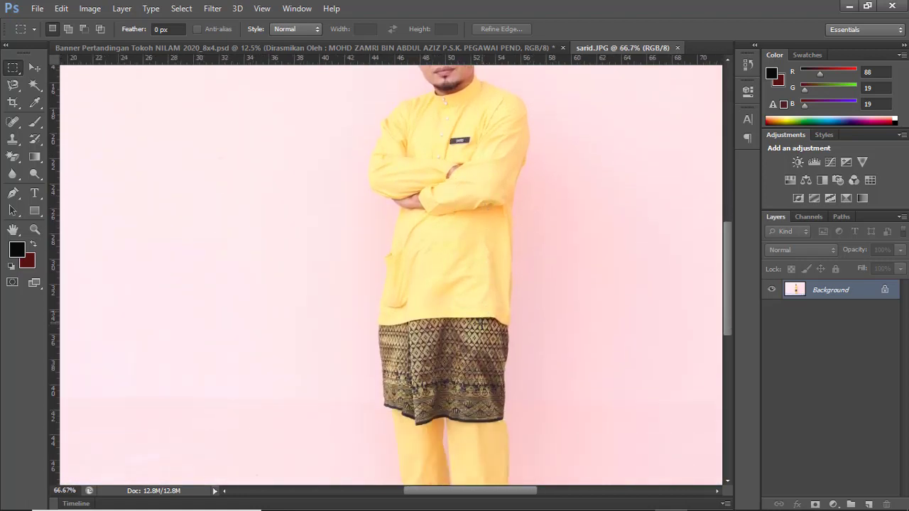
scroll(604, 320, "down", 3)
left_click(725, 304)
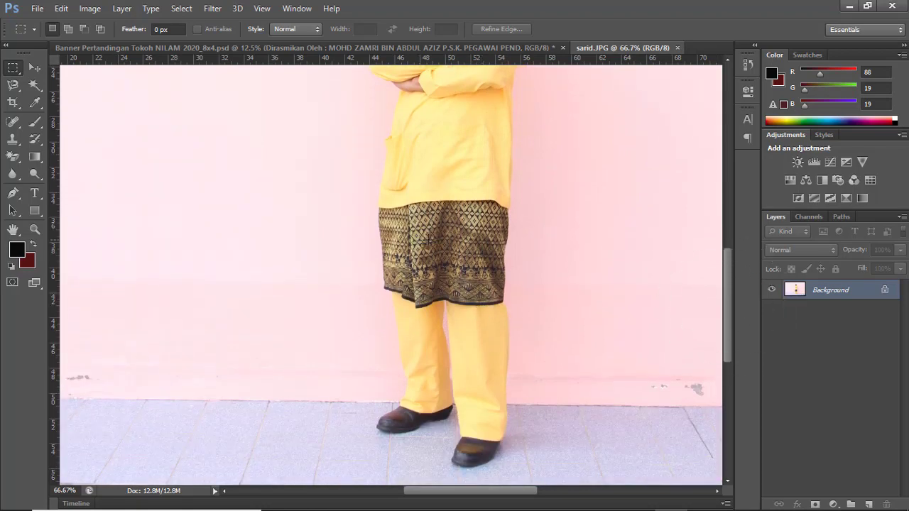
scroll(430, 240, "up", 2)
scroll(430, 240, "up", 1)
scroll(431, 240, "up", 1)
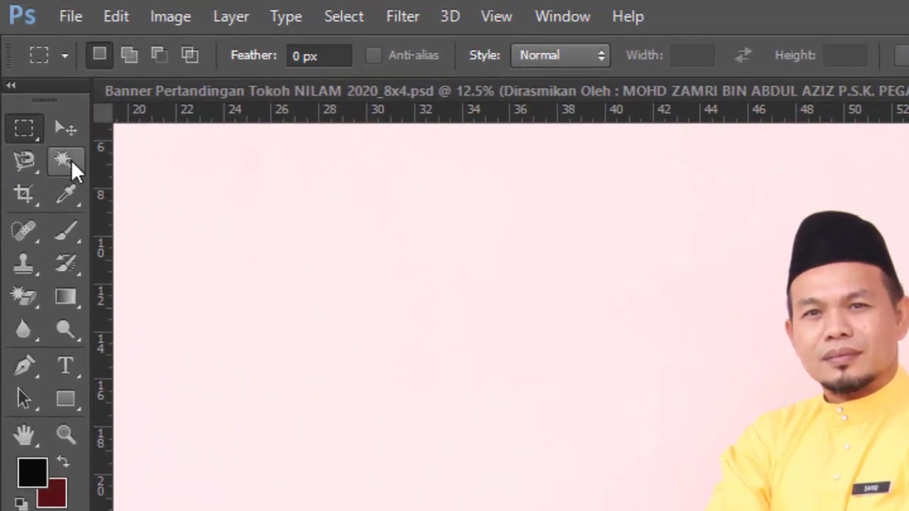
Swap the Magic Wand for the Quick Selection Tool
left_click(71, 160)
right_click(71, 160)
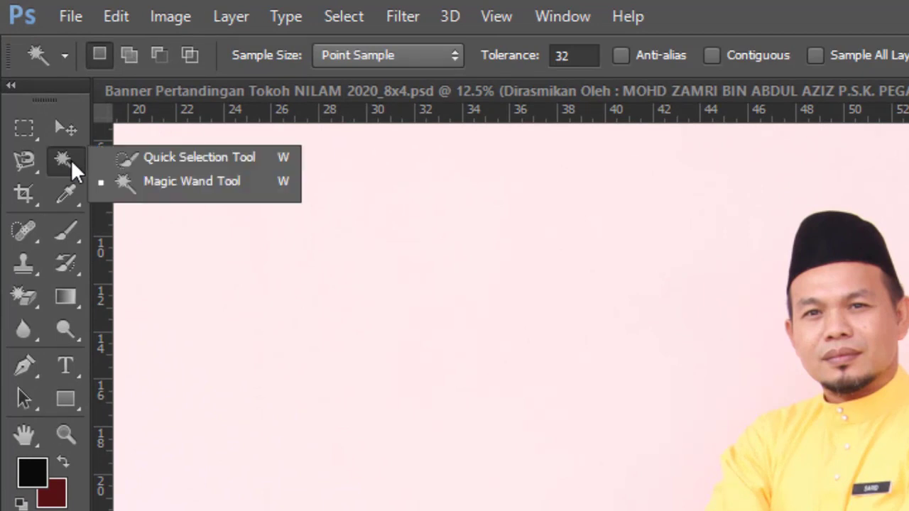
left_click(69, 159)
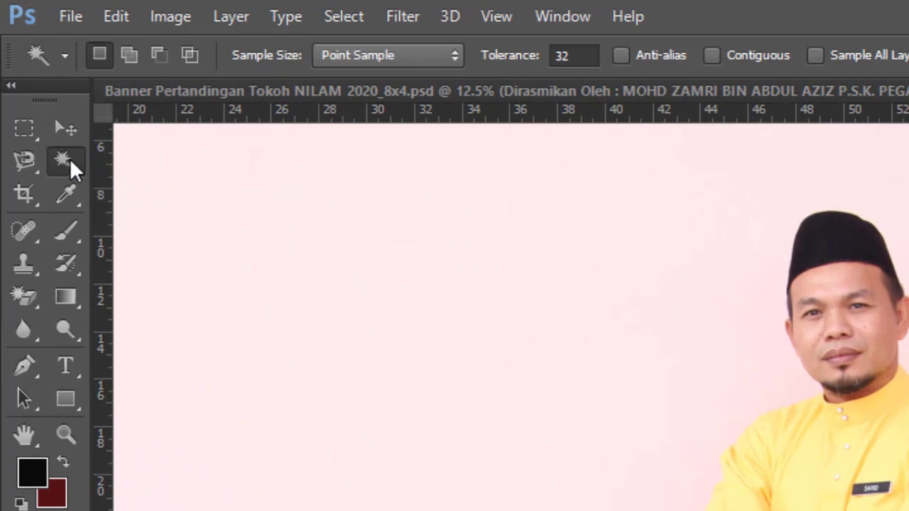
right_click(70, 159)
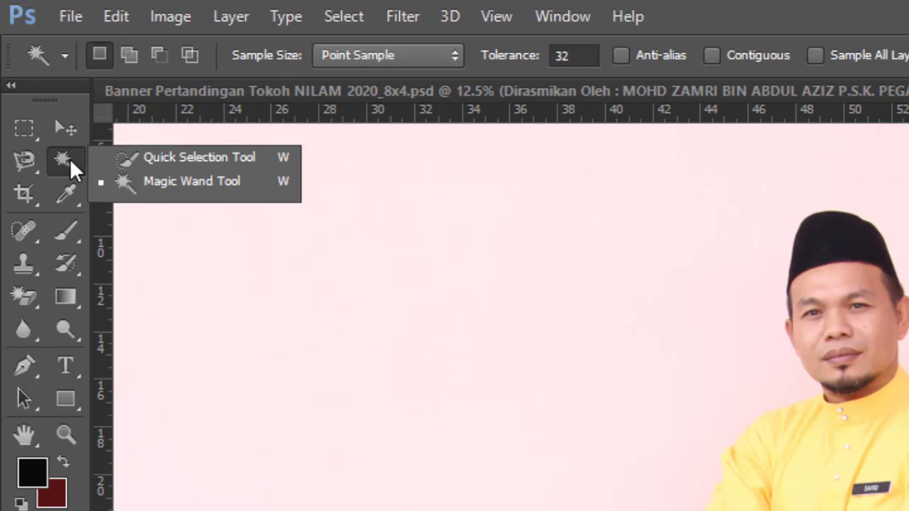
left_click(171, 158)
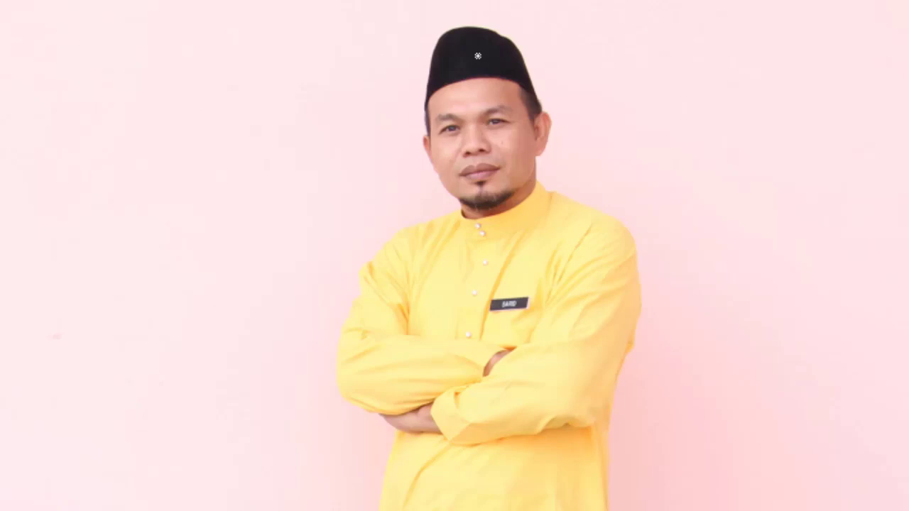
Paint a quick selection over the man's cap, face, shirt, sarong, trouser legs and shoes
left_click_drag(479, 56, 474, 105)
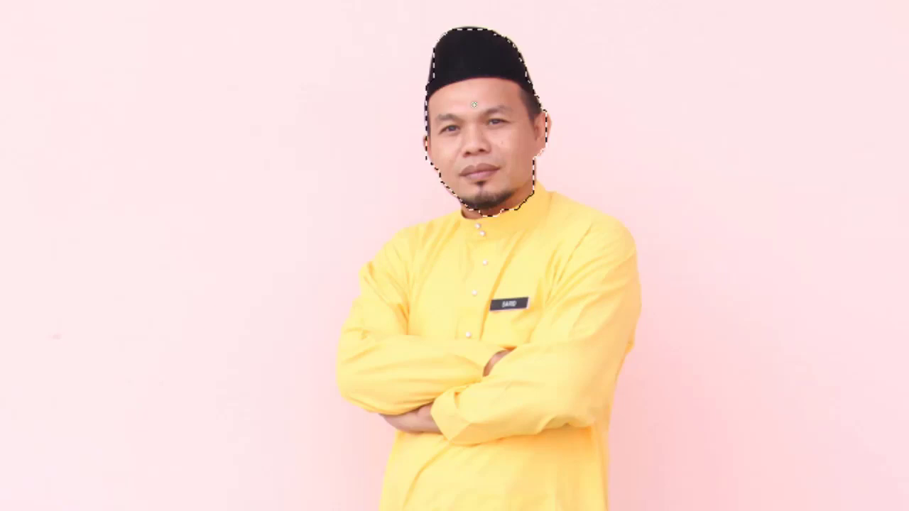
left_click_drag(477, 263, 528, 367)
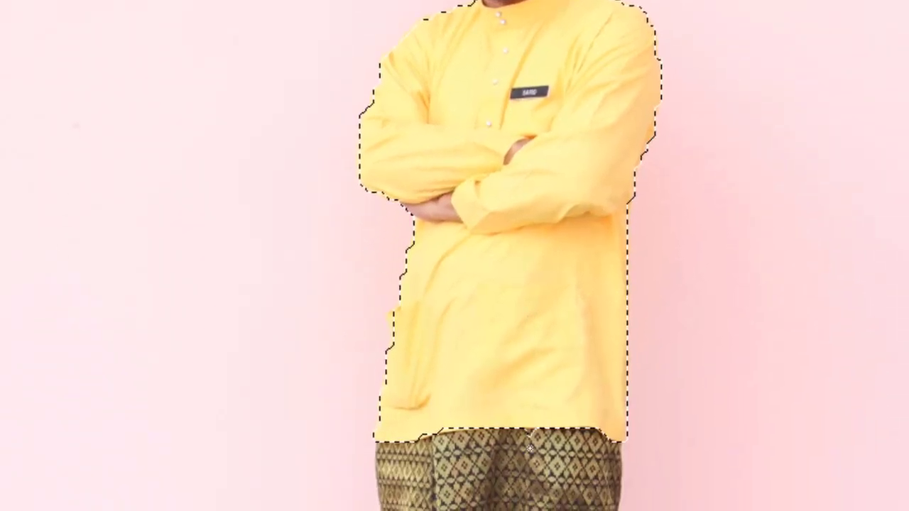
left_click_drag(530, 449, 529, 460)
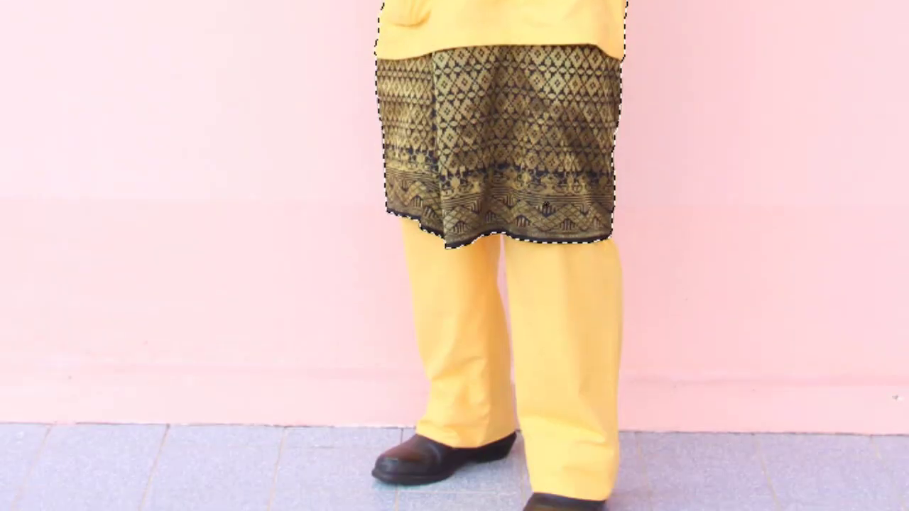
left_click_drag(546, 205, 554, 296)
left_click_drag(556, 343, 479, 205)
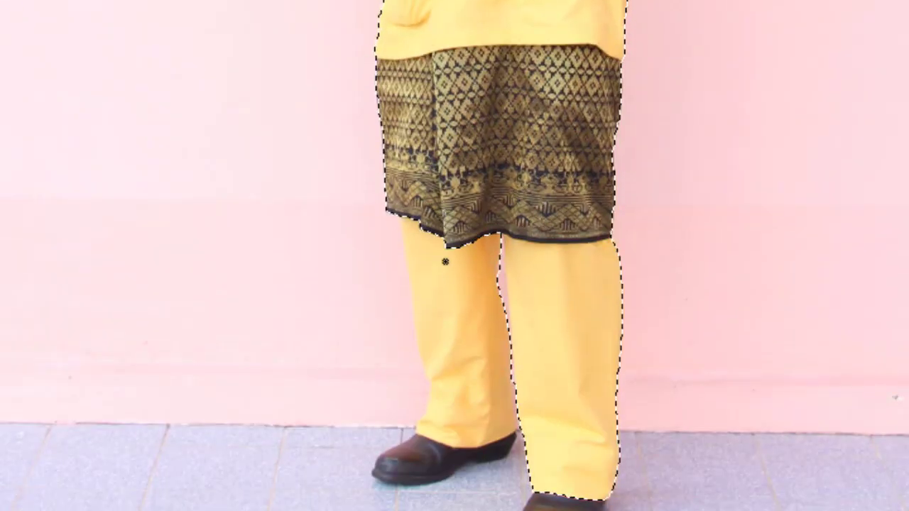
left_click_drag(445, 262, 441, 330)
left_click_drag(556, 320, 544, 378)
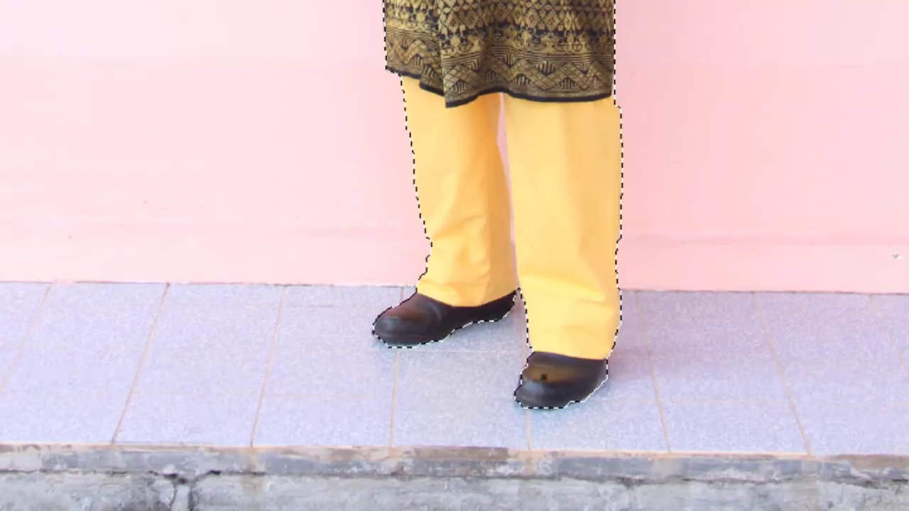
scroll(542, 156, "up", 10)
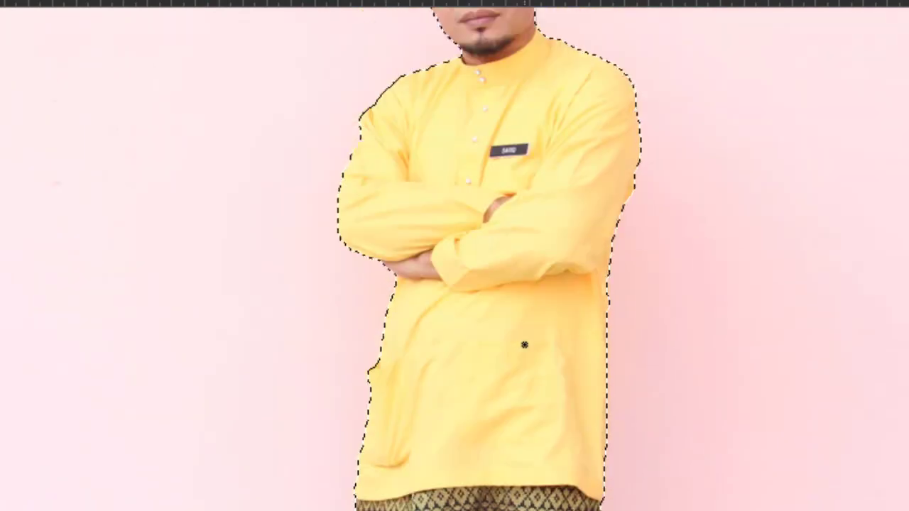
scroll(524, 345, "up", 5)
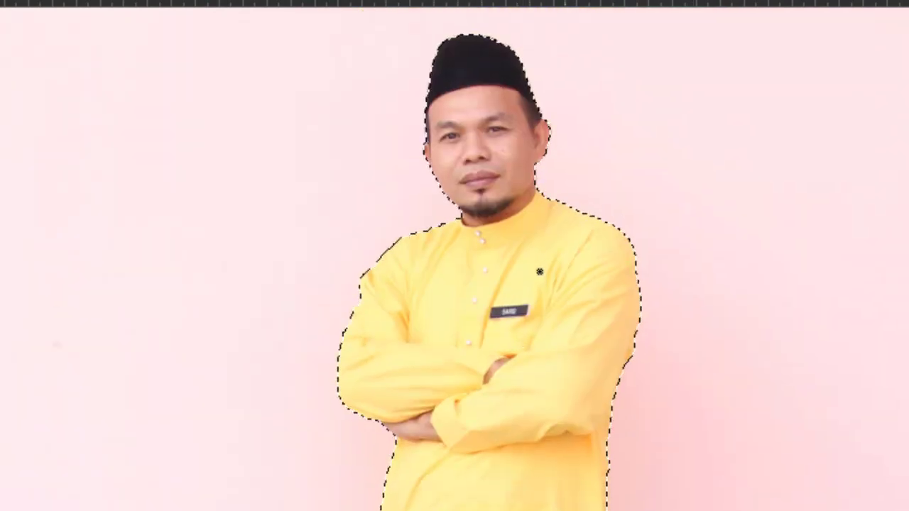
scroll(540, 271, "up", 3)
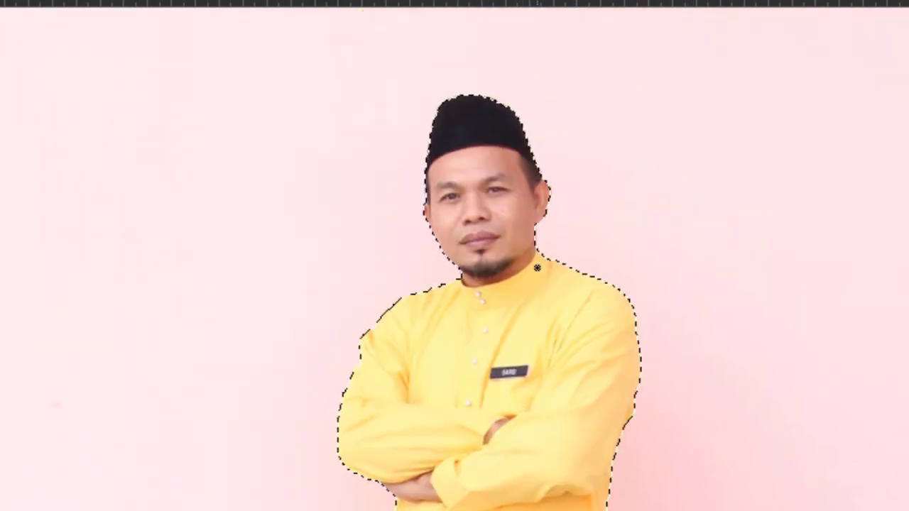
key("ctrl+plus")
Zoom to 300% and pan around the shirt and face to check the selection edge
key("ctrl+plus")
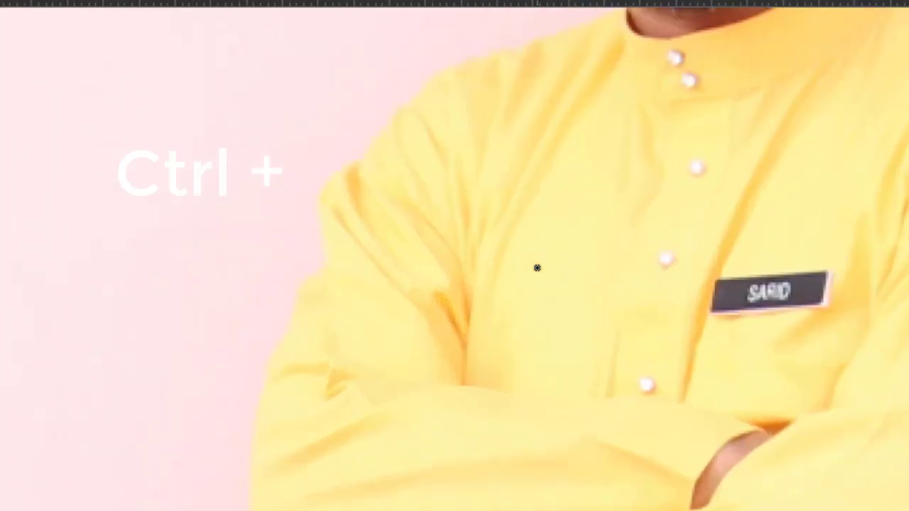
key("ctrl+plus")
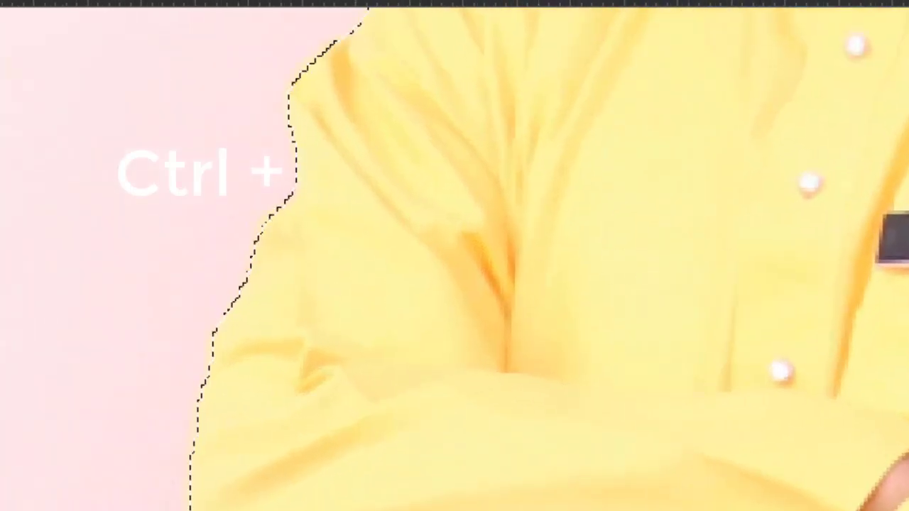
scroll(454, 255, "right", 5)
scroll(455, 256, "right", 5)
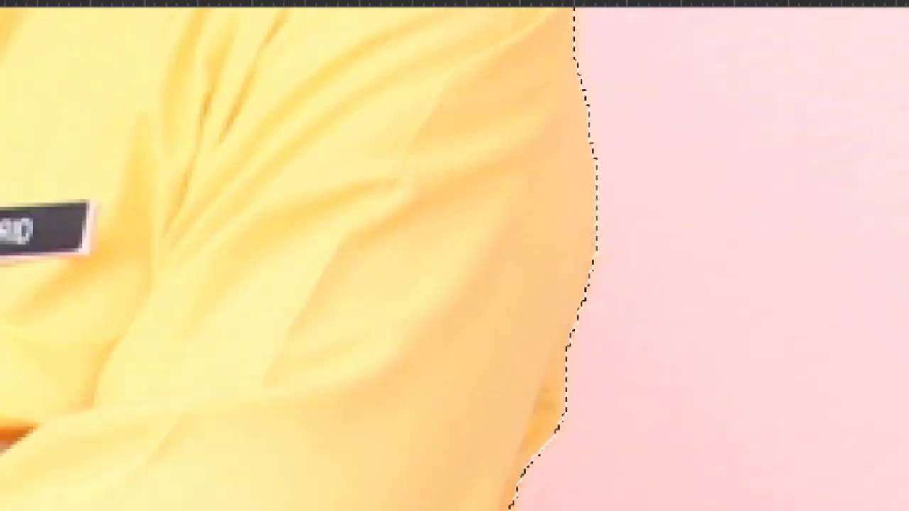
scroll(455, 256, "up", 3)
scroll(455, 256, "up", 3)
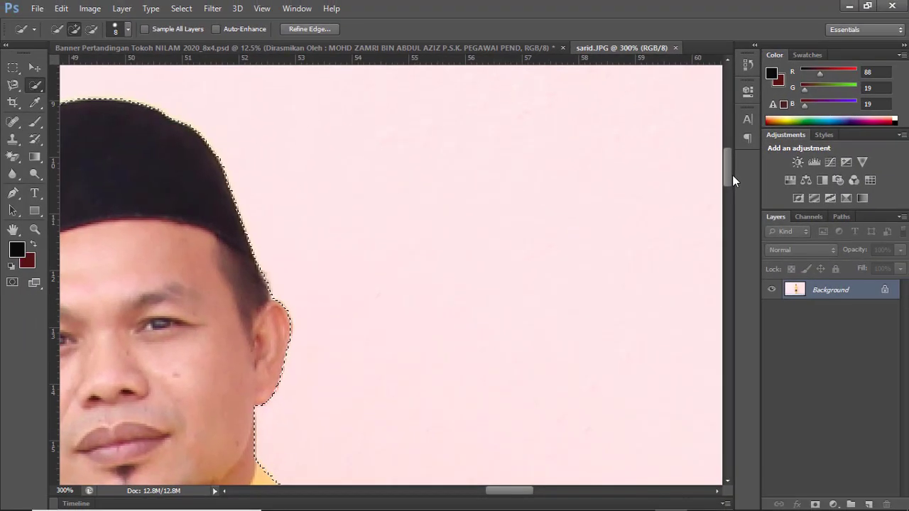
mouse_move(733, 175)
left_mouse_down()
mouse_move(733, 183)
mouse_move(732, 172)
left_mouse_up()
left_click_drag(530, 490, 502, 491)
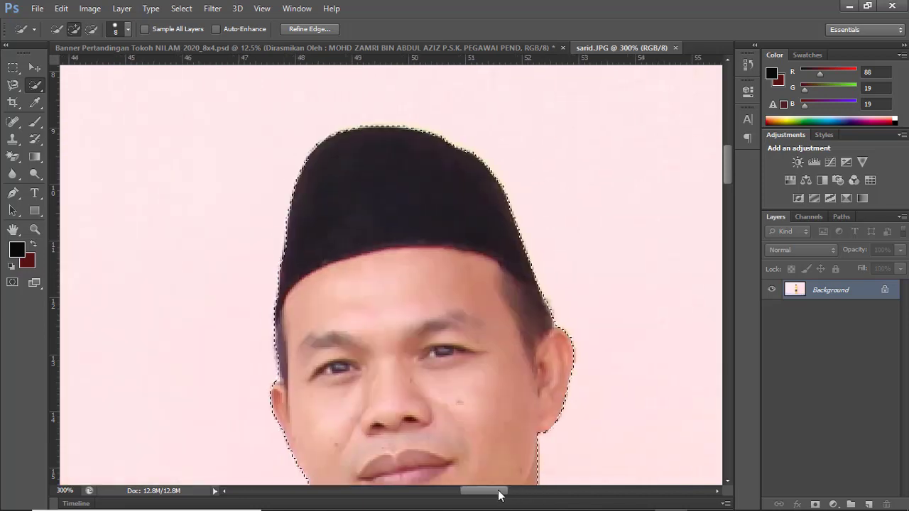
scroll(583, 365, "down", 2)
scroll(597, 365, "down", 2)
scroll(597, 365, "down", 2)
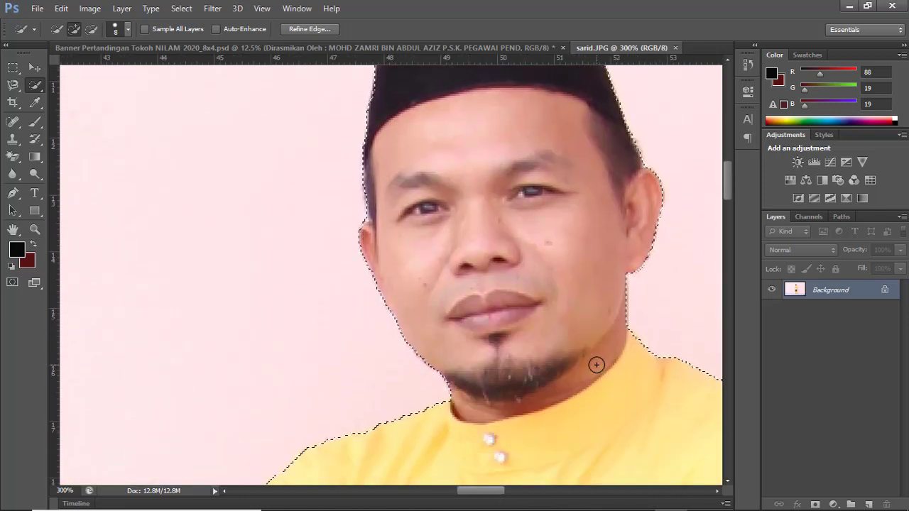
scroll(597, 365, "down", 2)
left_click_drag(729, 192, 736, 360)
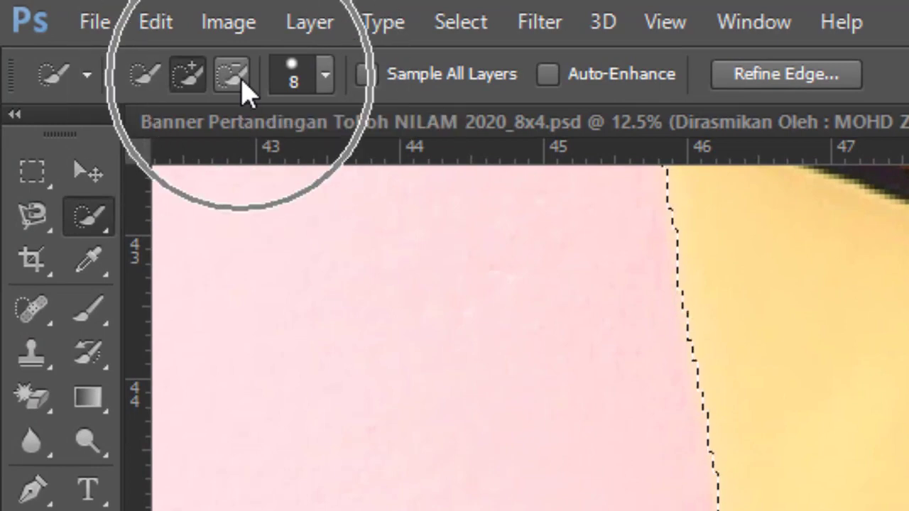
Subtract the pink wall gap between the trouser legs, down toward the shoes, from the selection
left_click(241, 79)
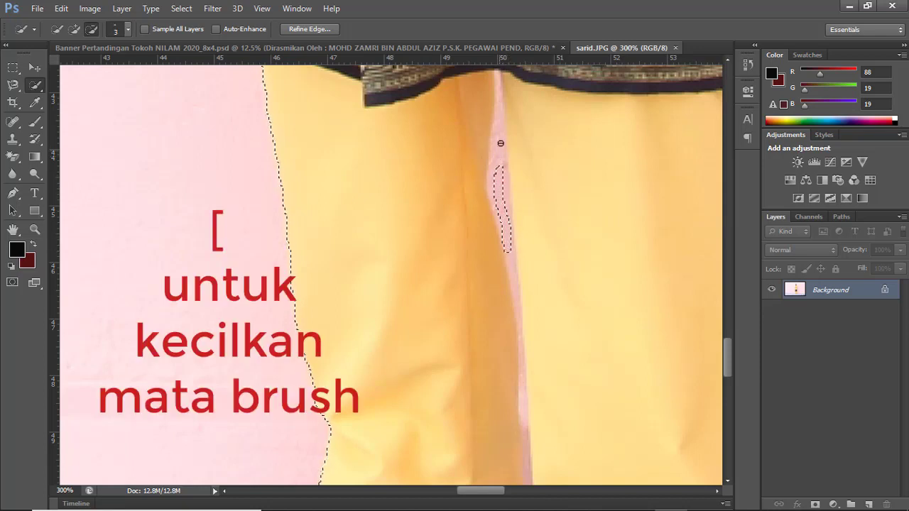
left_click_drag(500, 109, 496, 154)
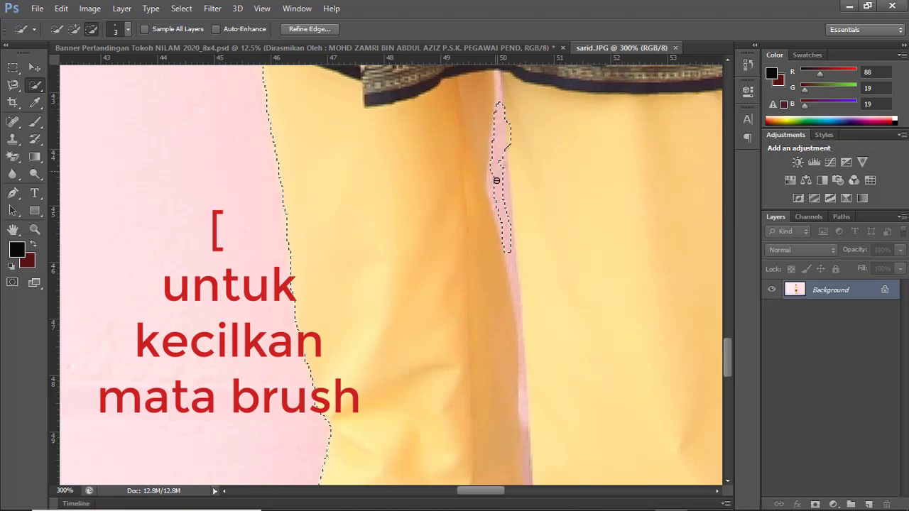
mouse_move(508, 244)
left_mouse_down()
mouse_move(513, 260)
mouse_move(498, 77)
left_mouse_up()
scroll(507, 234, "down", 1)
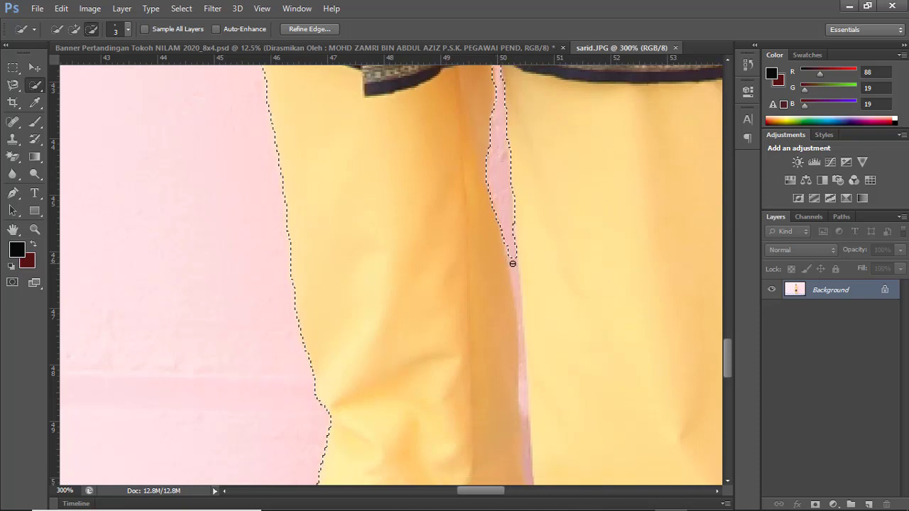
scroll(519, 291, "down", 1)
scroll(528, 330, "down", 1)
scroll(525, 334, "down", 1)
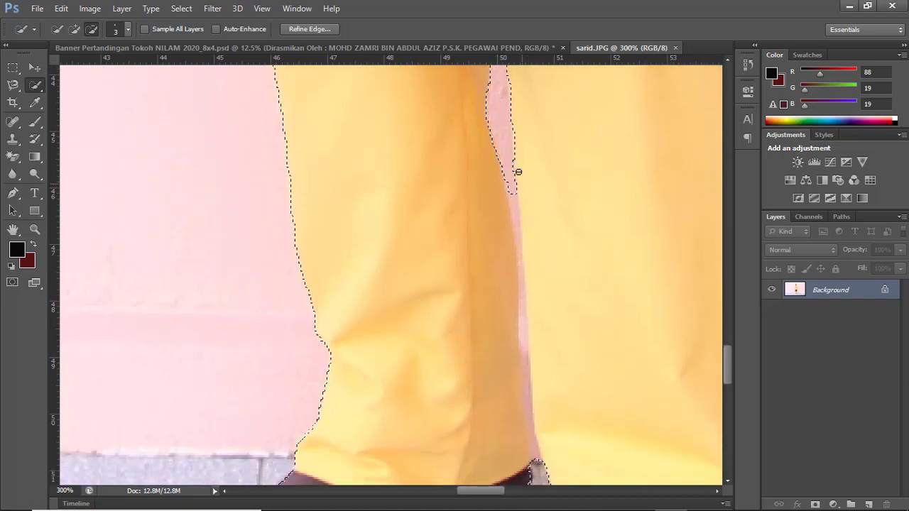
left_click_drag(512, 195, 516, 218)
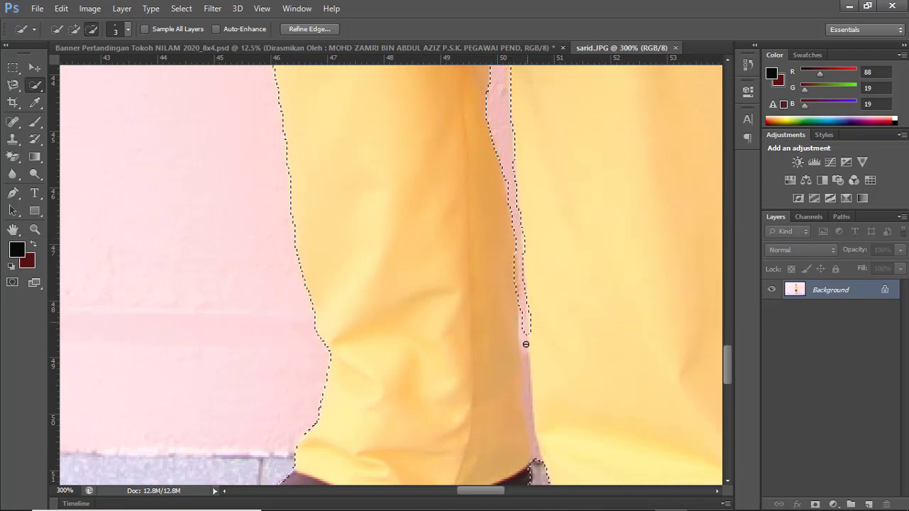
left_click_drag(535, 411, 537, 430)
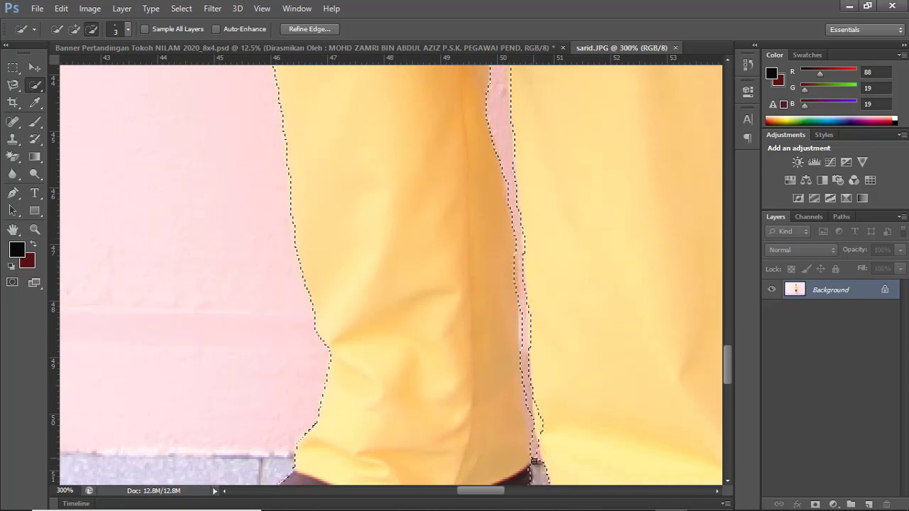
scroll(544, 326, "down", 2)
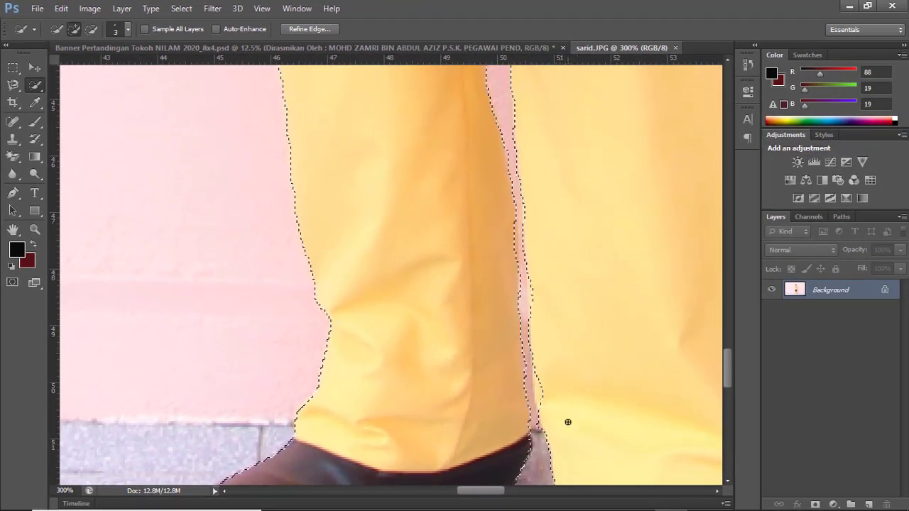
Add the area by the right shoe, then subtract the pink gap between the legs up to the sarong
left_click_drag(568, 422, 557, 407)
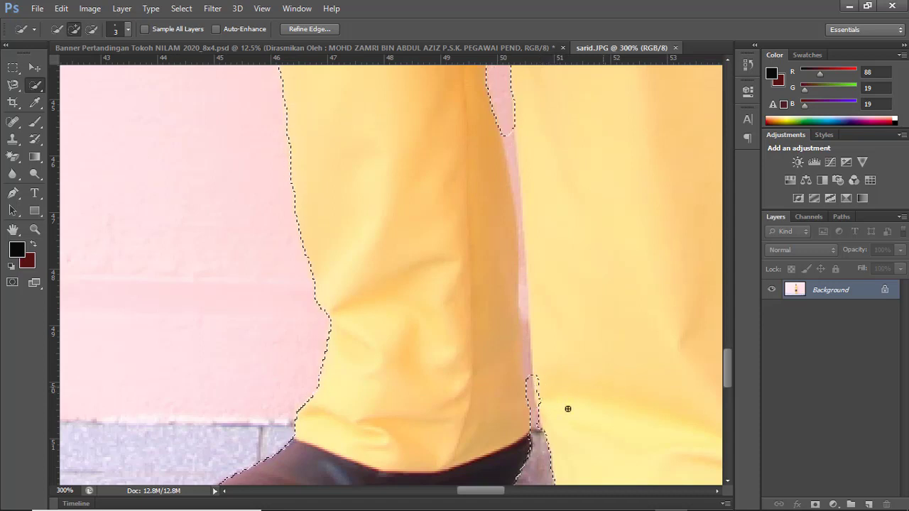
scroll(556, 399, "down", 1)
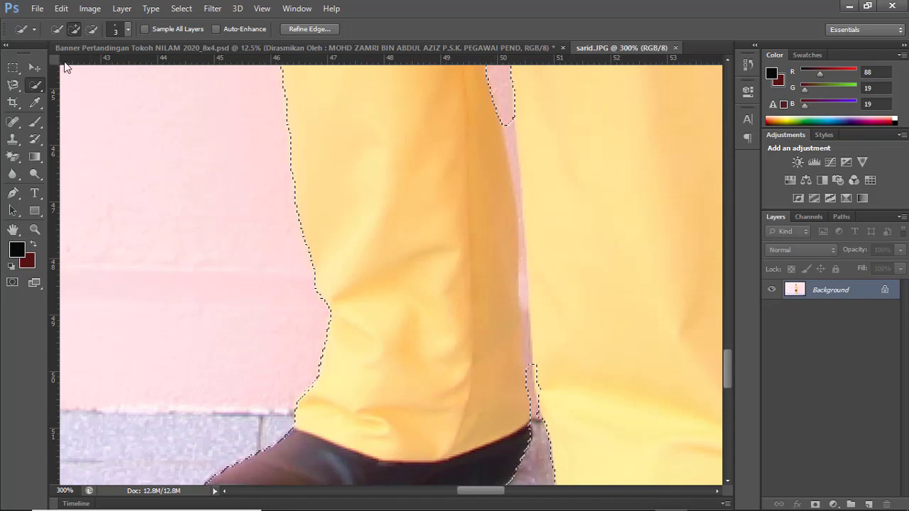
left_click(93, 31)
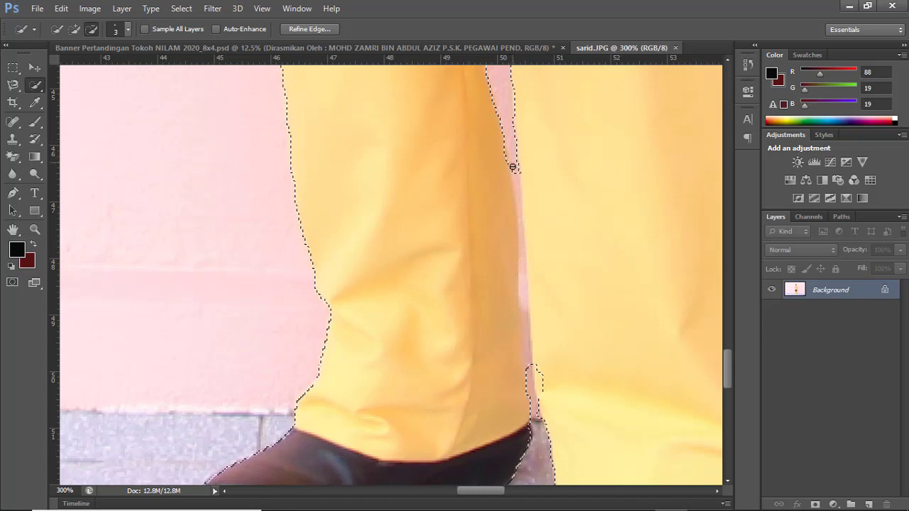
left_click_drag(513, 167, 522, 282)
left_click_drag(523, 289, 524, 264)
left_click(512, 171)
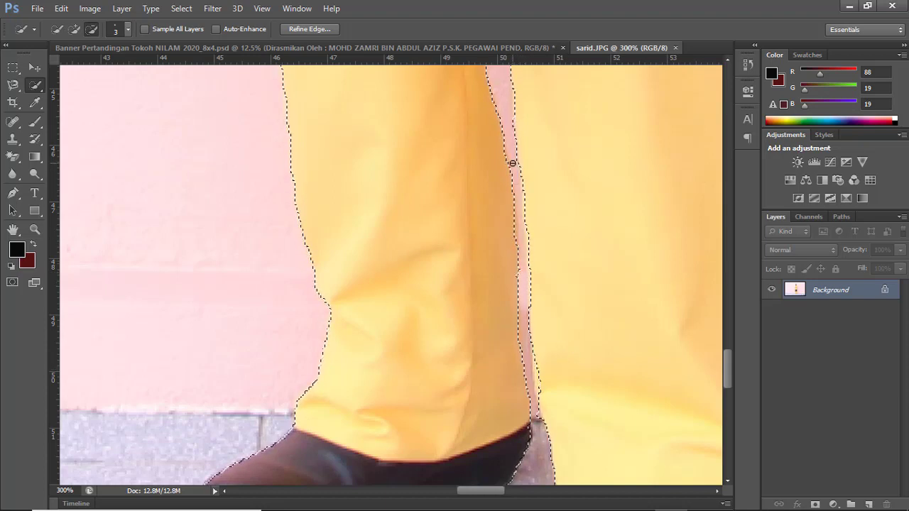
scroll(547, 203, "up", 2)
scroll(547, 204, "up", 2)
scroll(547, 203, "up", 2)
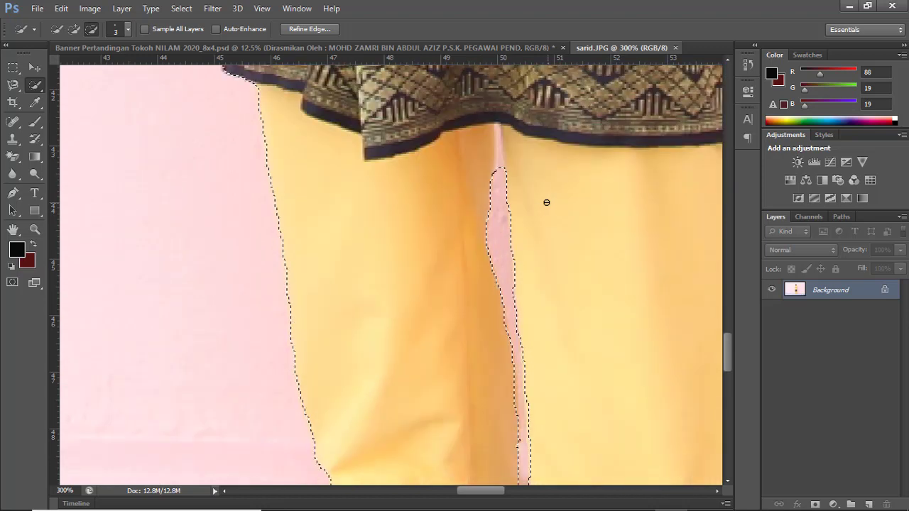
scroll(547, 203, "up", 2)
left_click_drag(491, 226, 497, 163)
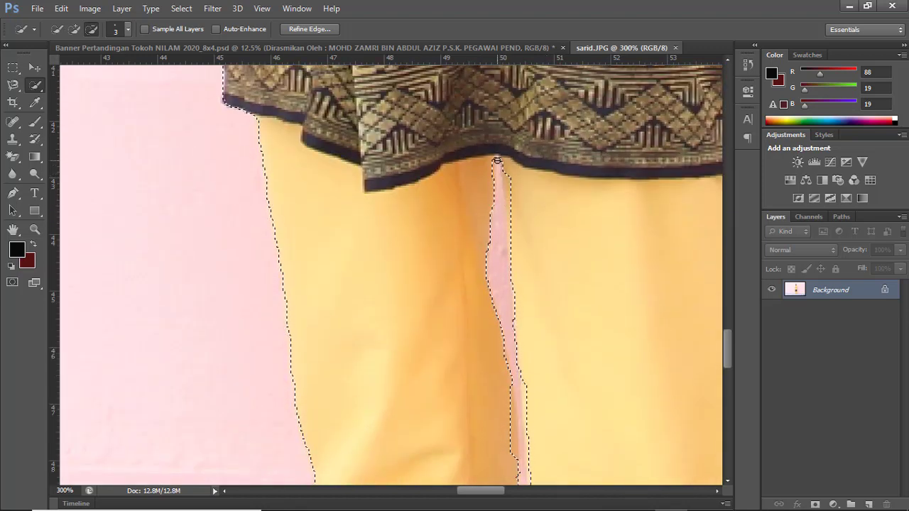
Subtract the floor tiles beside the shoe heel, then zoom out to check both shoes
scroll(572, 246, "down", 2)
scroll(603, 270, "down", 2)
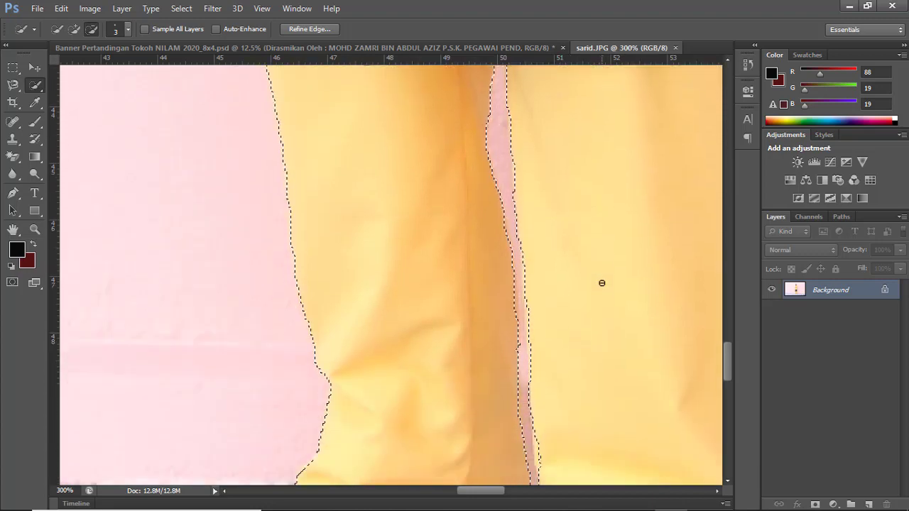
scroll(603, 282, "down", 2)
scroll(612, 320, "down", 3)
scroll(604, 315, "down", 1)
scroll(637, 349, "down", 3)
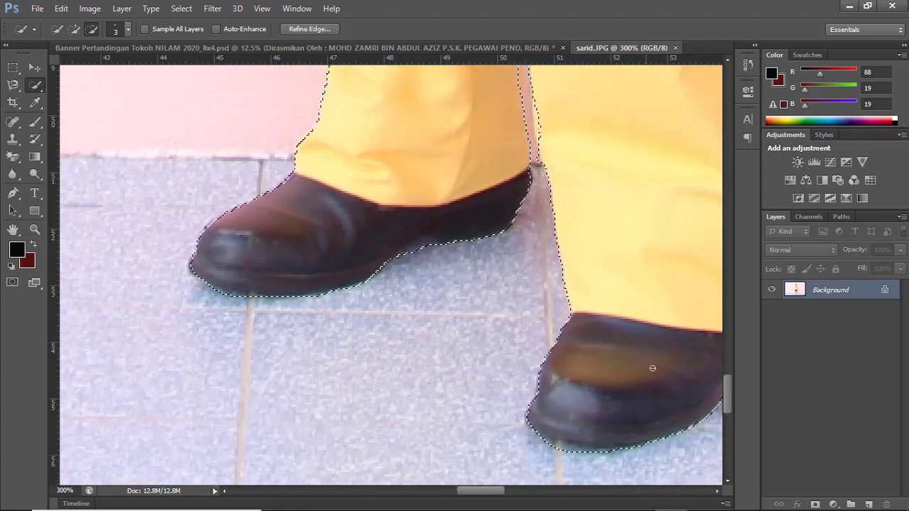
scroll(649, 371, "down", 1)
left_click_drag(507, 491, 527, 498)
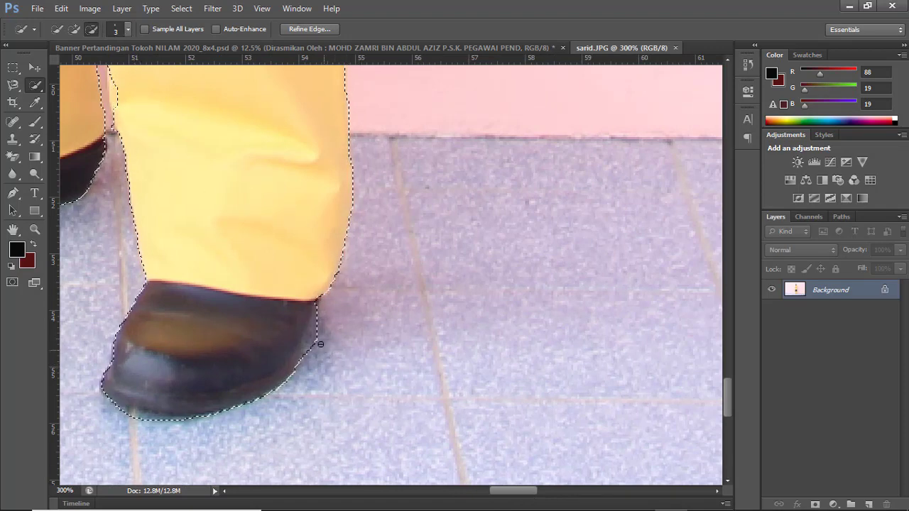
left_click_drag(321, 331, 317, 320)
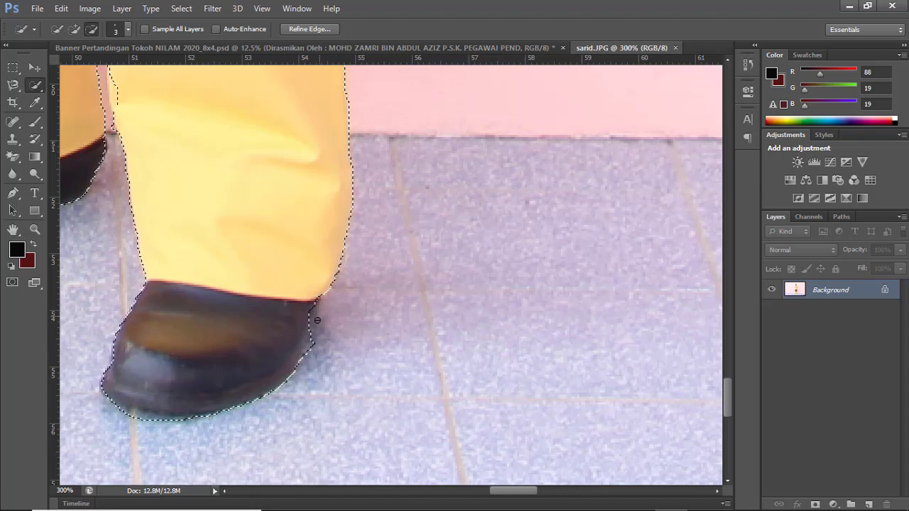
left_click(310, 347)
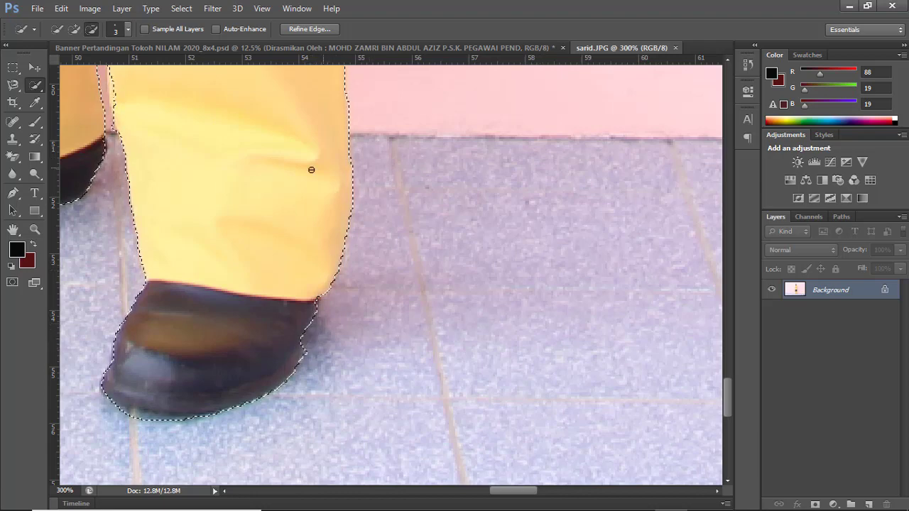
scroll(355, 192, "down", 1)
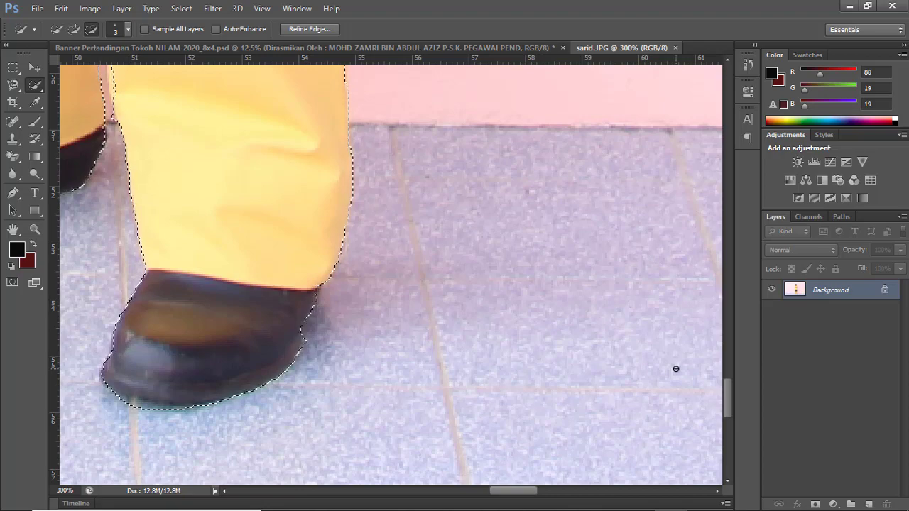
key("ctrl+minus")
key("ctrl+minus")
key("ctrl+minus")
key("ctrl+minus")
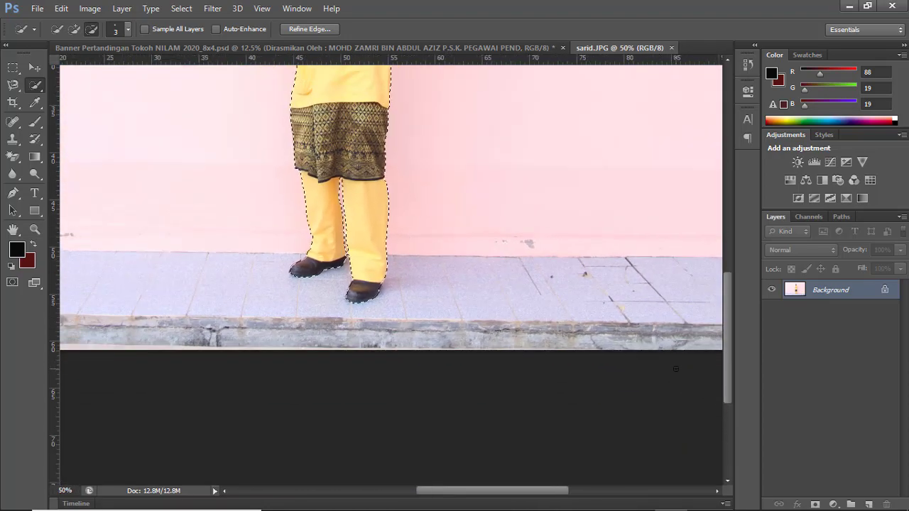
Add a layer mask to Layer 0 from the selection, hiding the wall and floor around the man
scroll(554, 328, "up", 2)
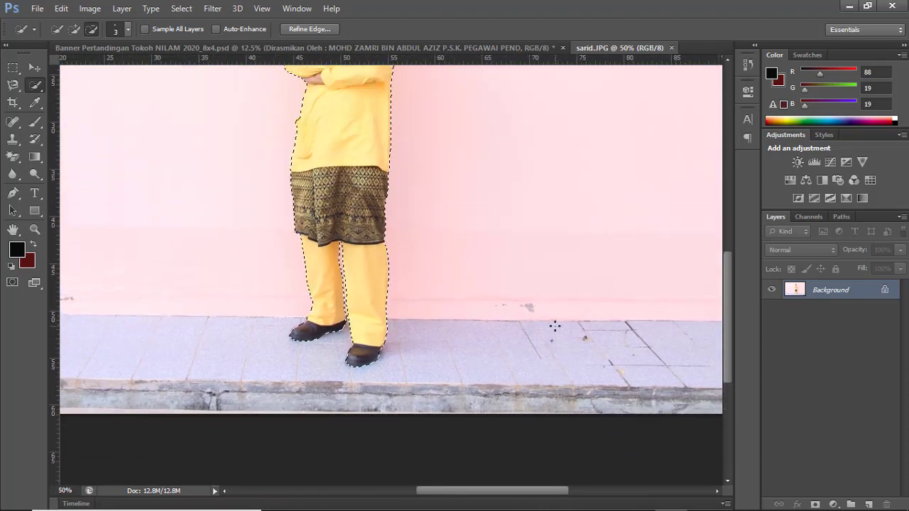
scroll(552, 325, "up", 2)
scroll(553, 325, "up", 2)
scroll(553, 324, "up", 1)
scroll(554, 324, "up", 1)
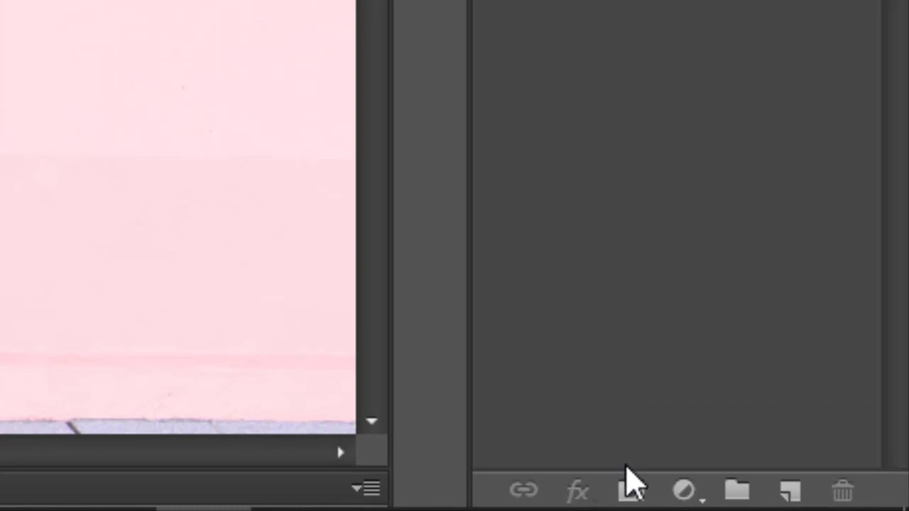
left_click(700, 500)
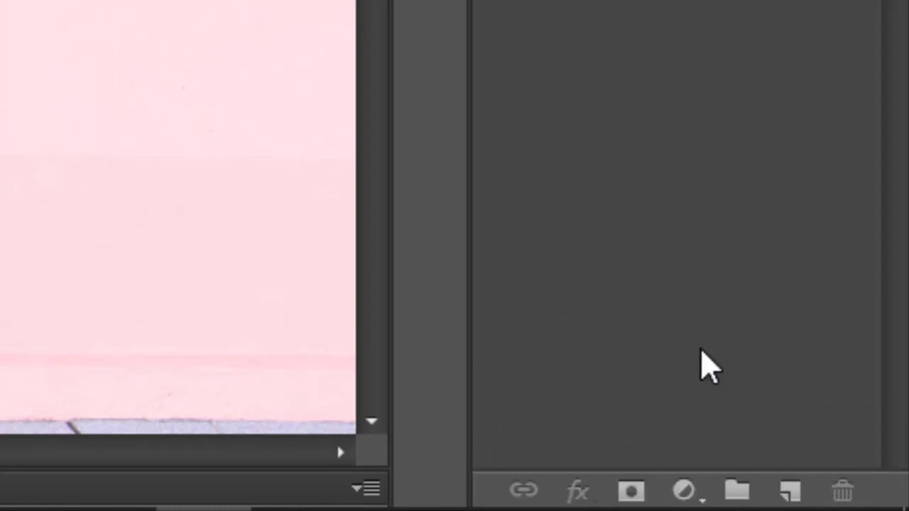
scroll(700, 366, "down", 2)
left_click(631, 498)
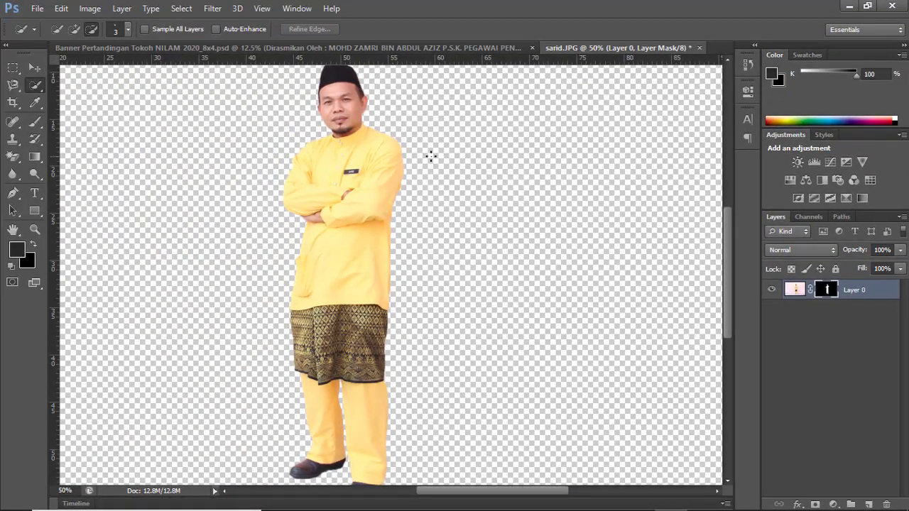
scroll(504, 190, "up", 1)
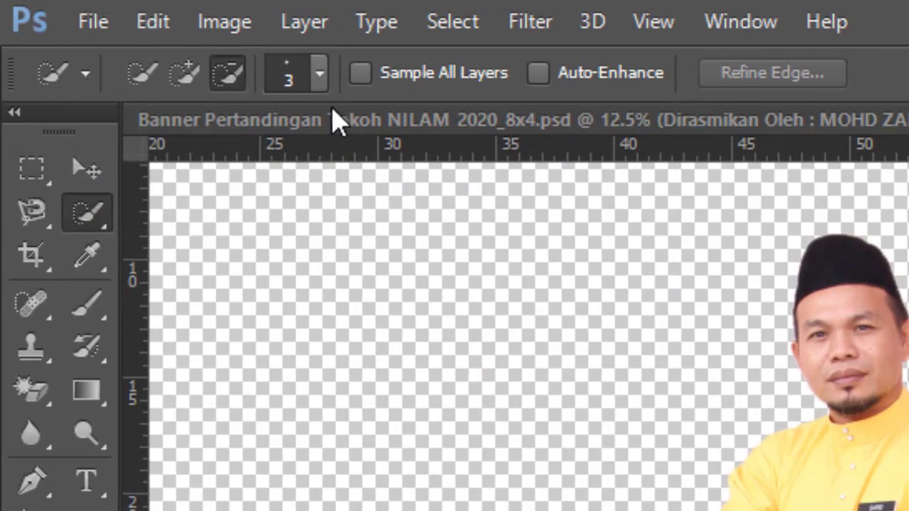
Drag the cut-out figure with the Move tool into the NILAM banner as Layer 7
left_click(83, 177)
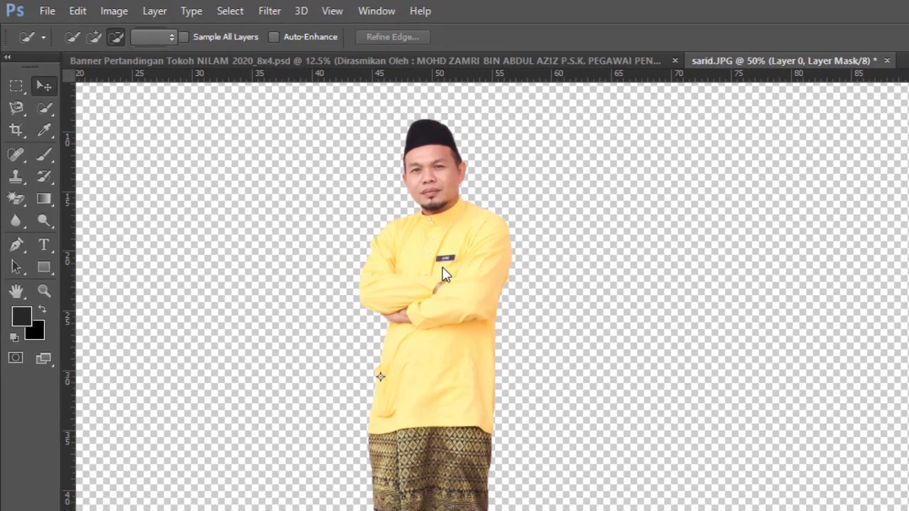
mouse_move(417, 250)
left_mouse_down()
mouse_move(466, 251)
mouse_move(441, 269)
mouse_move(343, 142)
mouse_move(447, 91)
mouse_move(841, 297)
mouse_move(680, 303)
left_mouse_up()
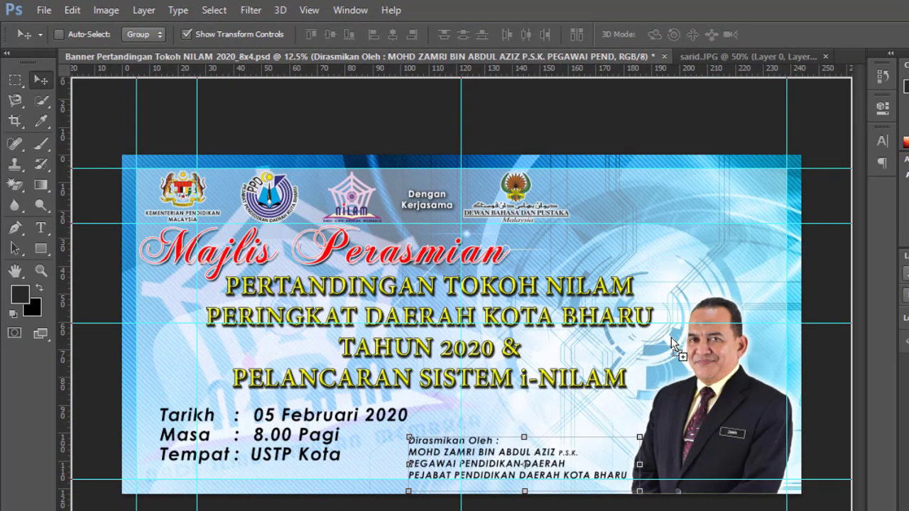
left_click_drag(674, 344, 675, 345)
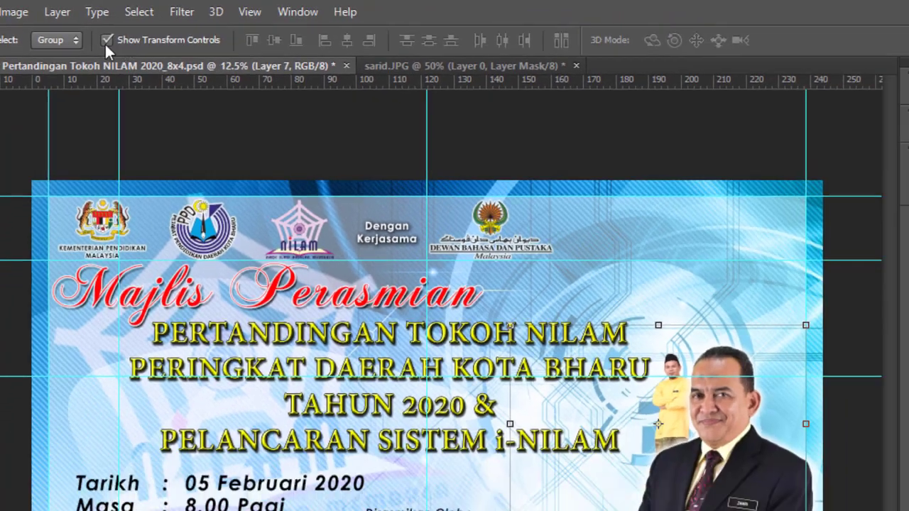
Scale Layer 7 to about 330%, place it behind the official's portrait, and commit the transform
left_click(109, 41)
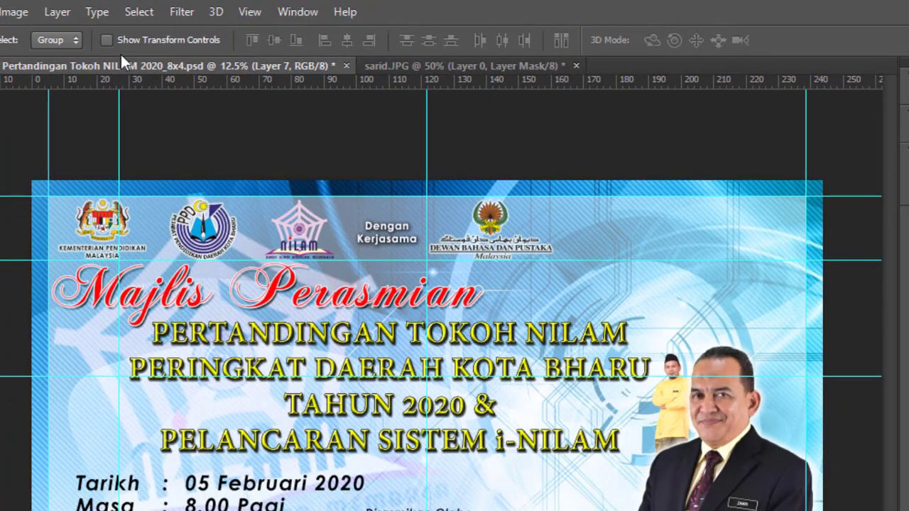
left_click(107, 39)
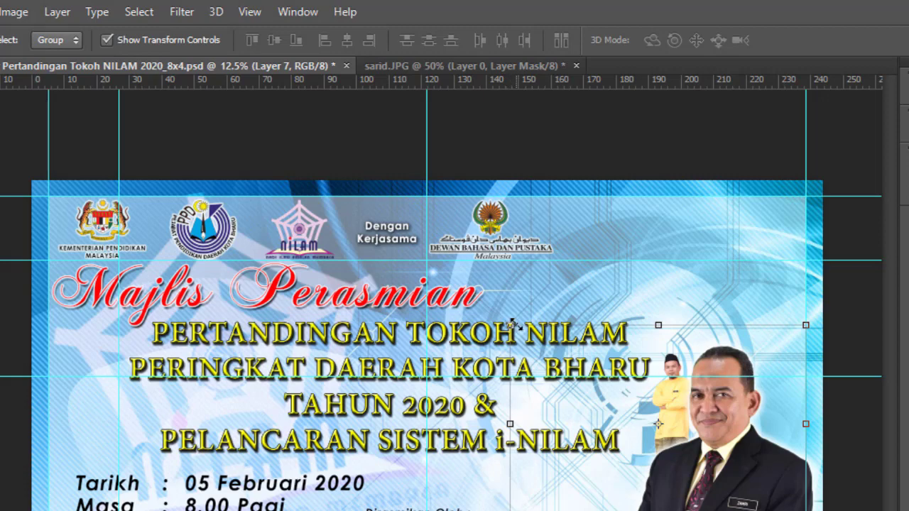
left_click_drag(459, 274, 95, 121)
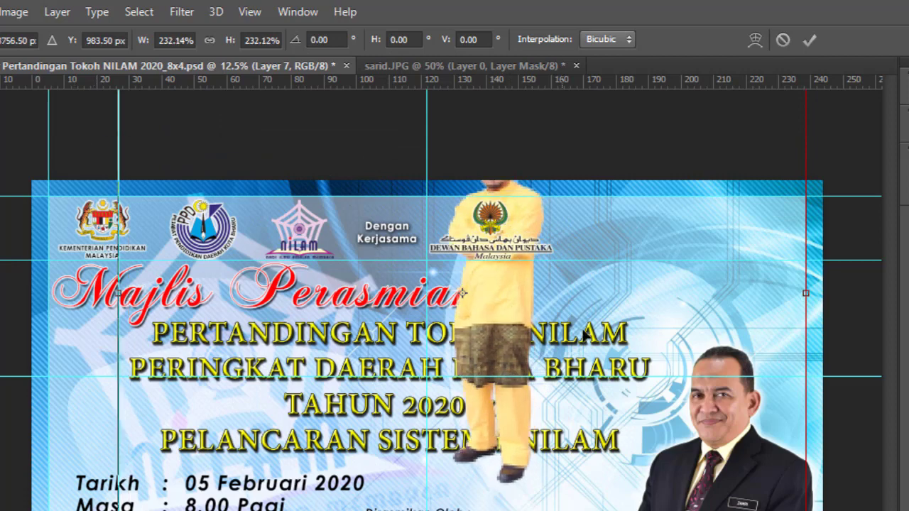
mouse_move(461, 293)
left_mouse_down()
mouse_move(679, 394)
mouse_move(679, 403)
left_mouse_up()
left_click_drag(339, 178, 112, 81)
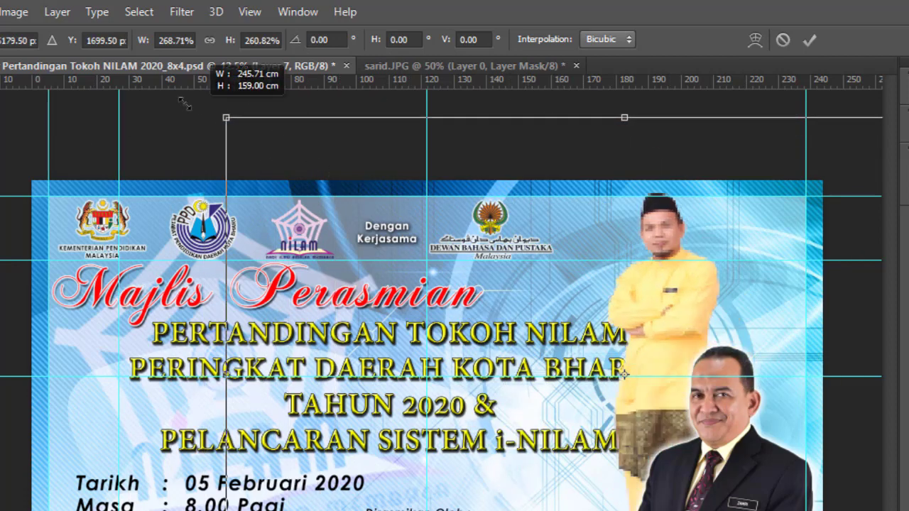
key("ctrl+z")
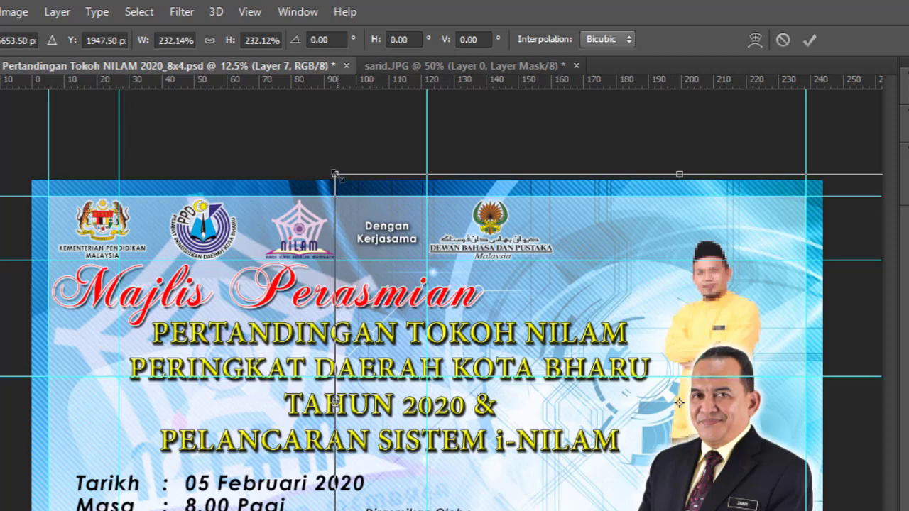
left_click_drag(336, 174, 31, 7)
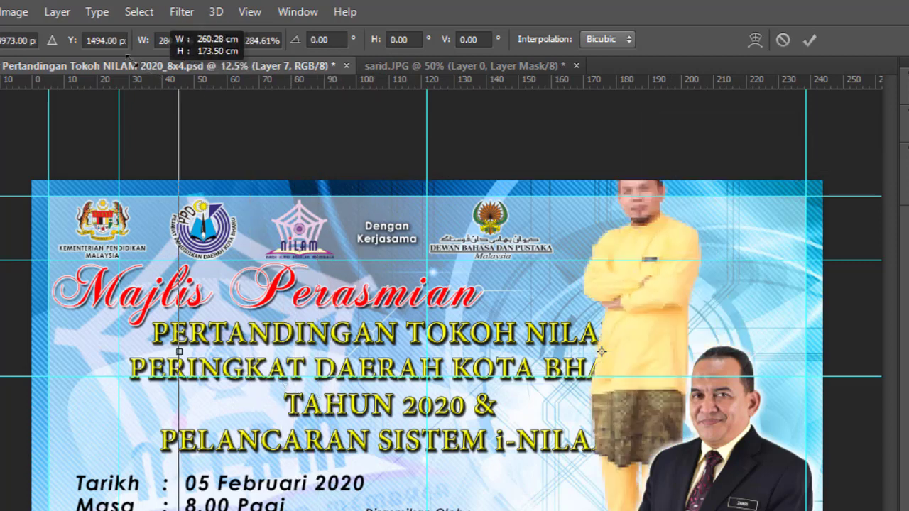
mouse_move(648, 233)
left_mouse_down()
mouse_move(753, 387)
mouse_move(781, 383)
left_mouse_up()
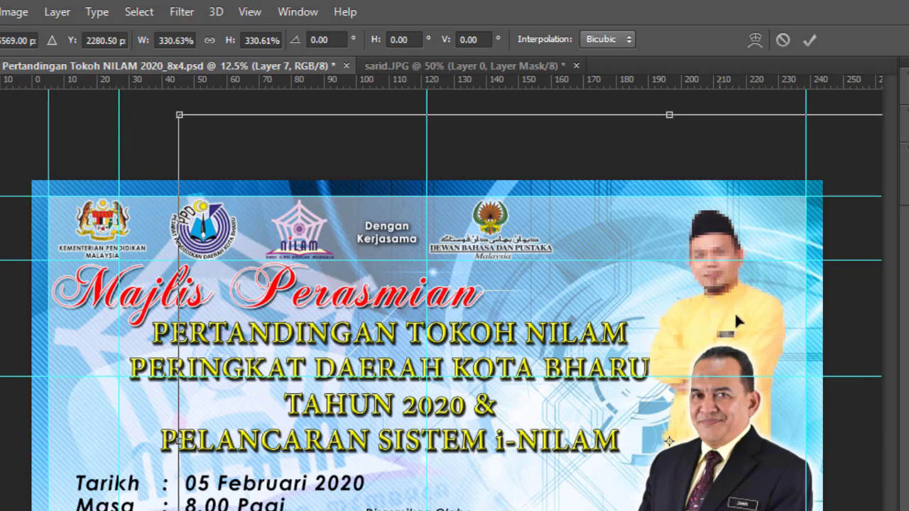
left_click_drag(736, 316, 735, 323)
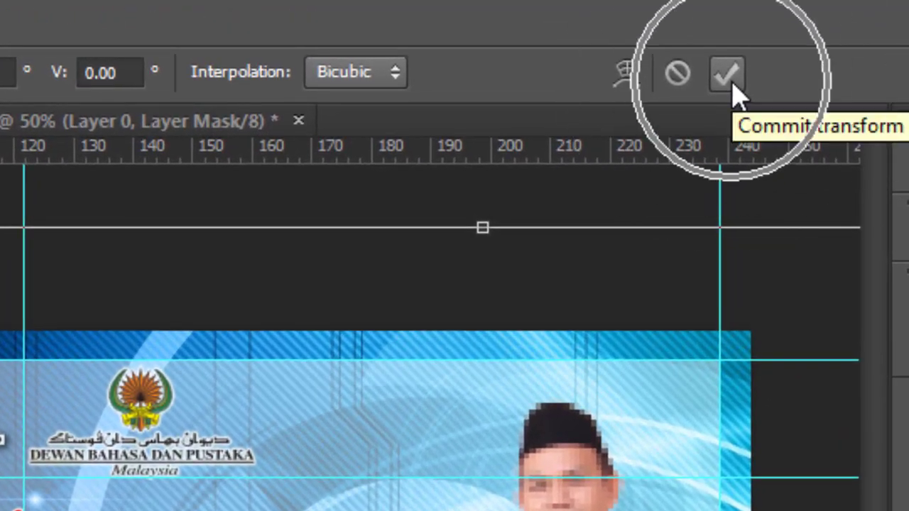
left_click(726, 74)
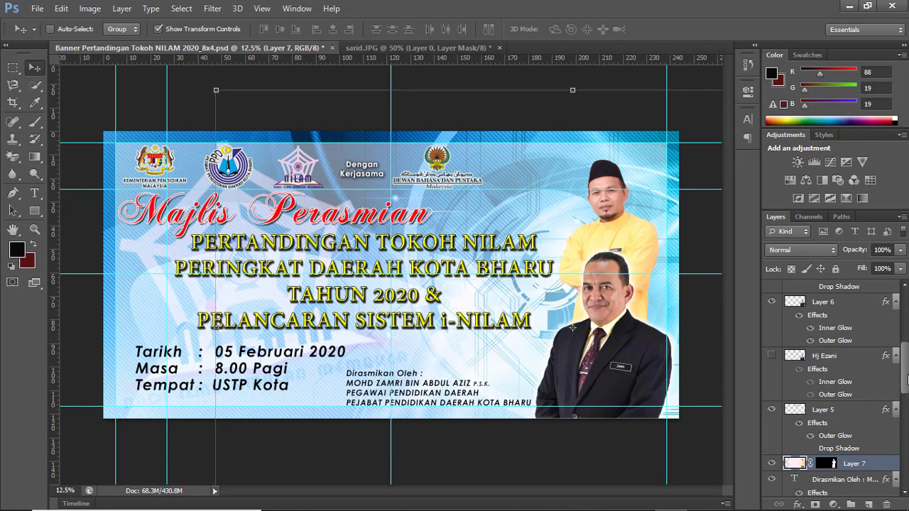
Hide the Layer 6 portrait and select the PERTANDINGAN title text layer
scroll(908, 380, "up", 2)
scroll(908, 380, "up", 1)
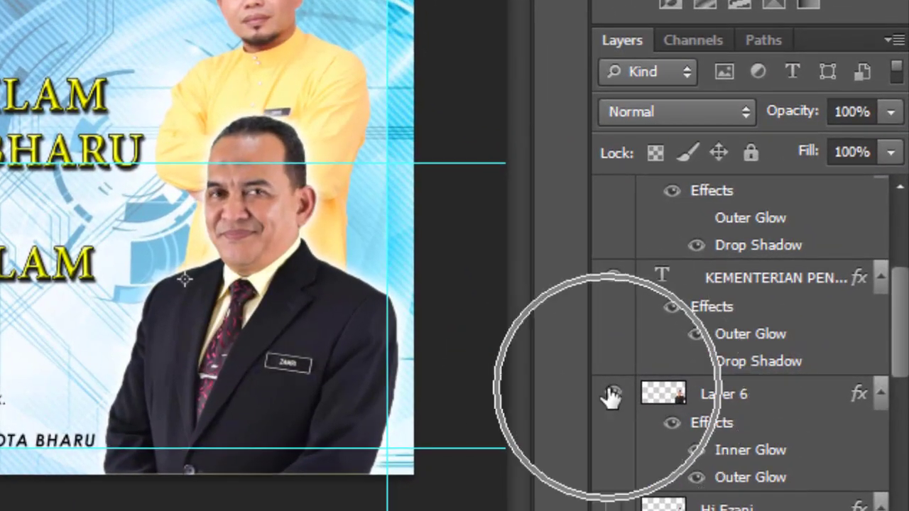
left_click(612, 395)
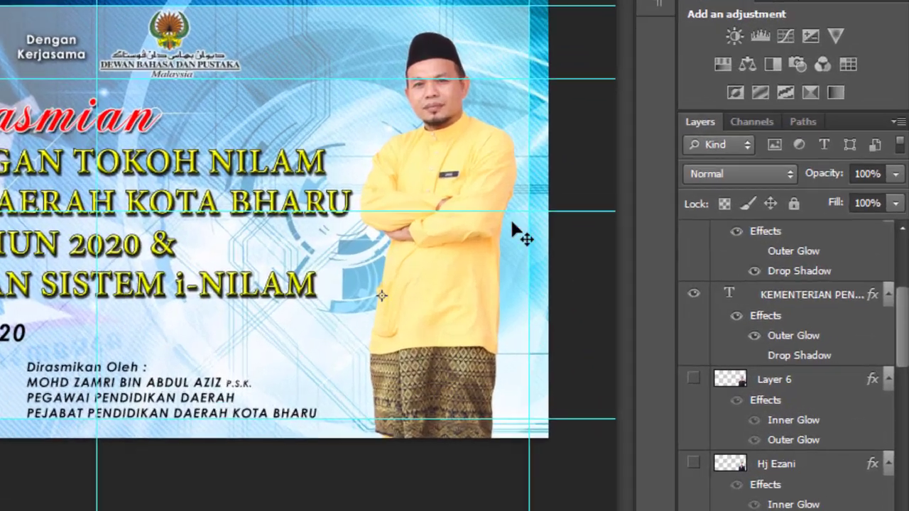
scroll(810, 327, "down", 2)
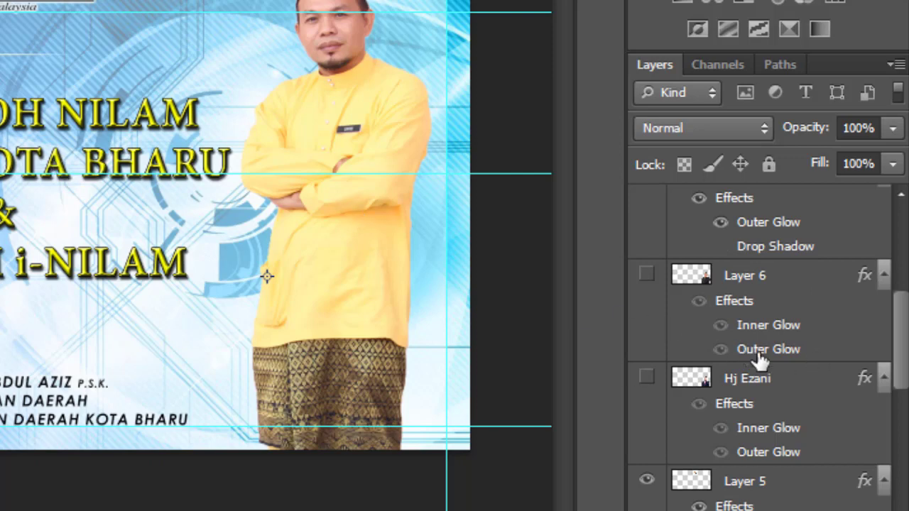
scroll(791, 406, "down", 4)
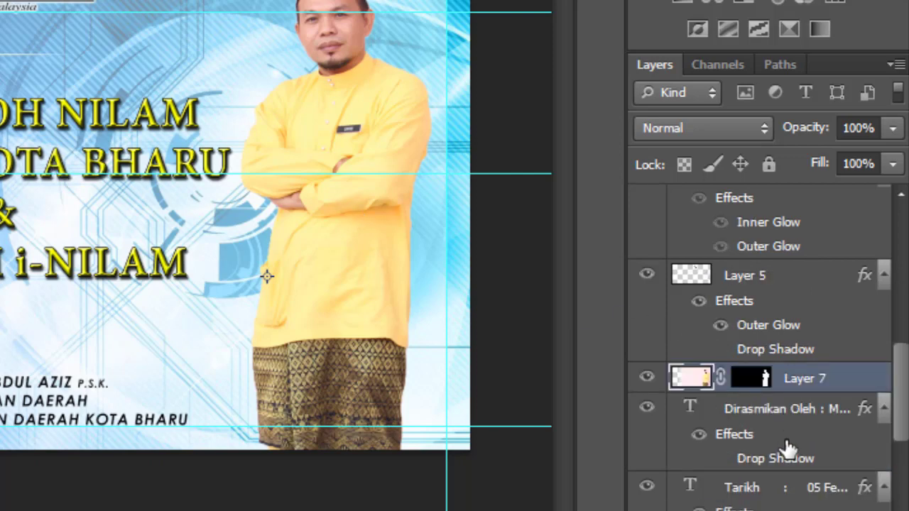
scroll(789, 449, "down", 3)
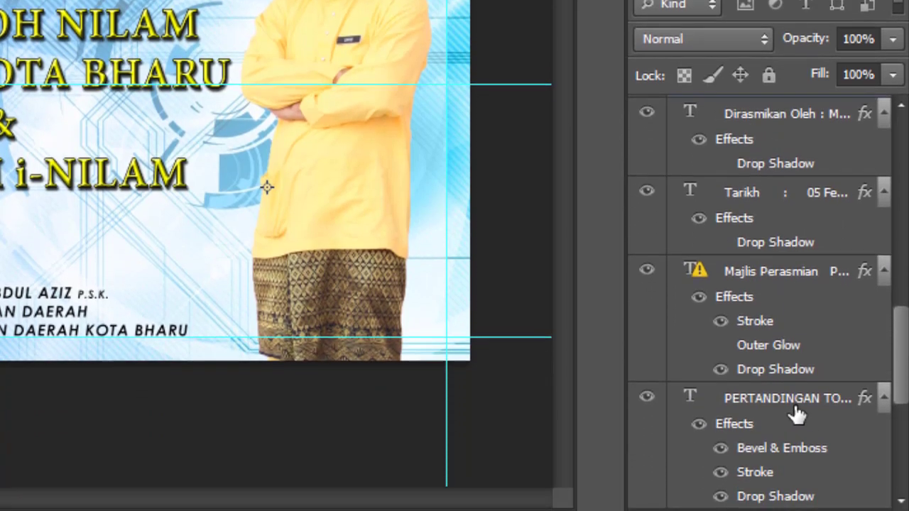
left_click(758, 410)
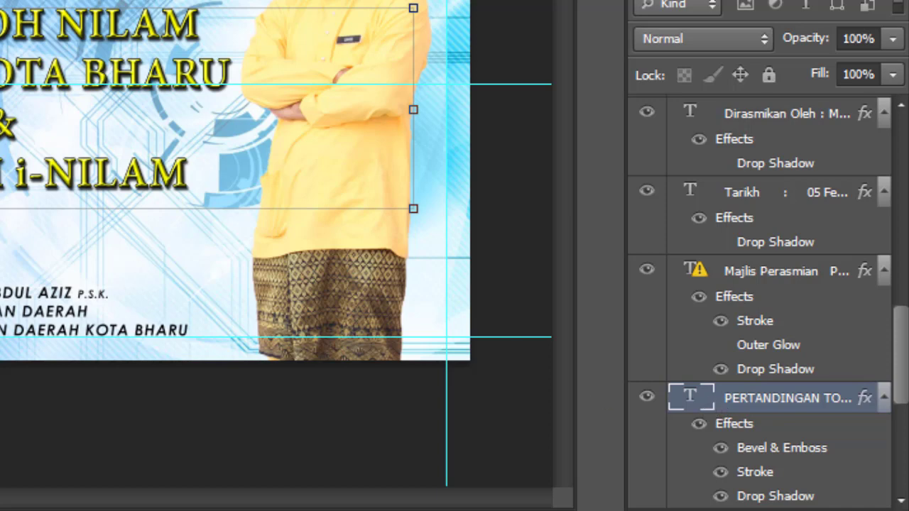
Replace the PERTANDINGAN headline with NILAM PERINGKAT SEKOLAH / SEKOLAH KEBANGSAAN / SEBERANG PASIR MAS
left_click(698, 405)
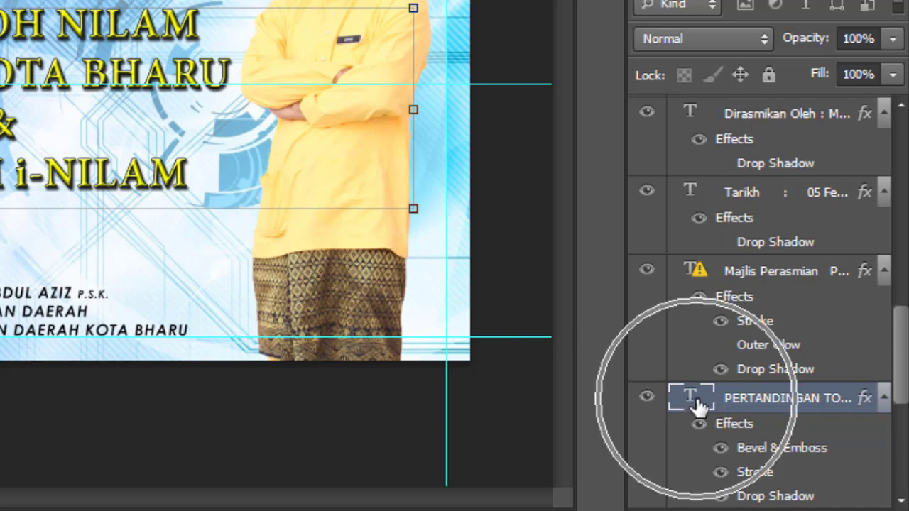
left_click(698, 405)
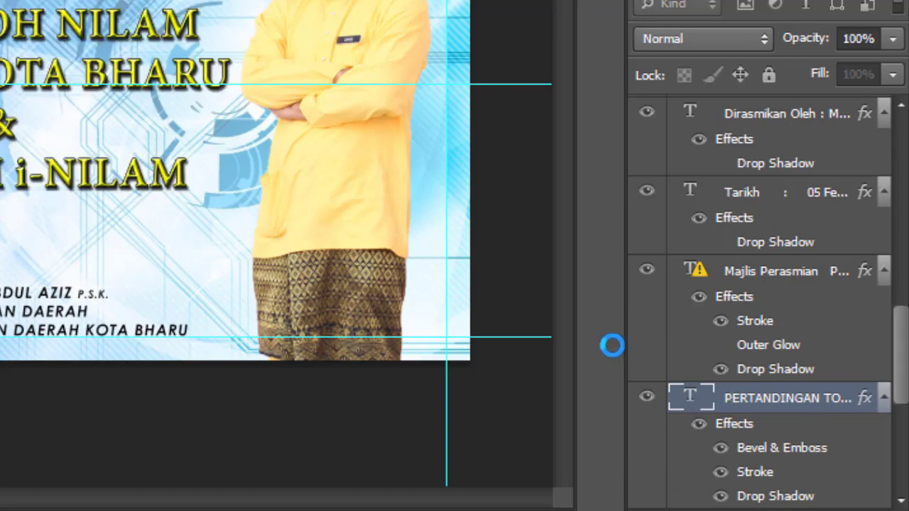
left_click(689, 402, "ctrl")
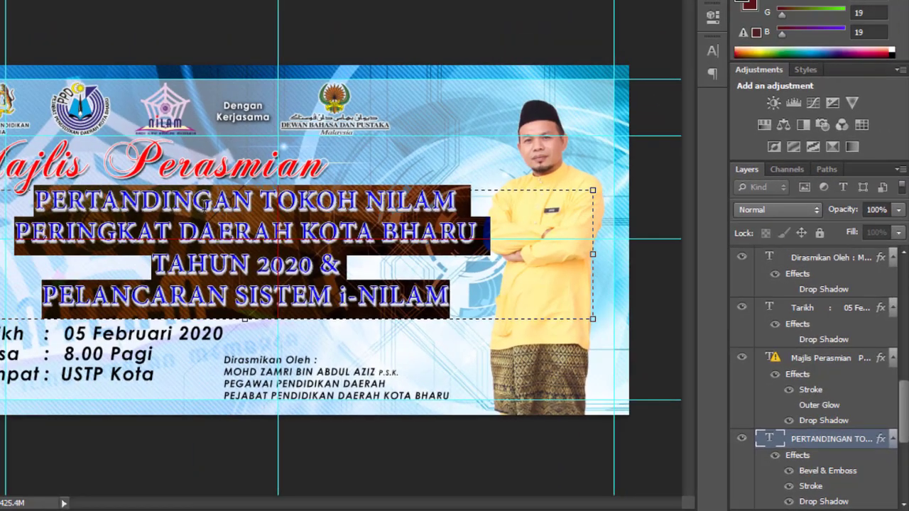
left_click_drag(452, 293, 36, 203)
type("NI")
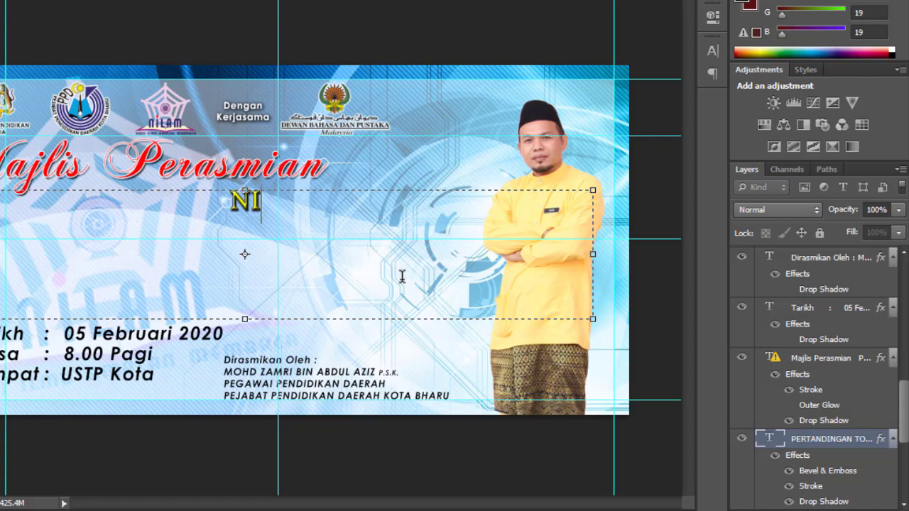
type("LAM PERI")
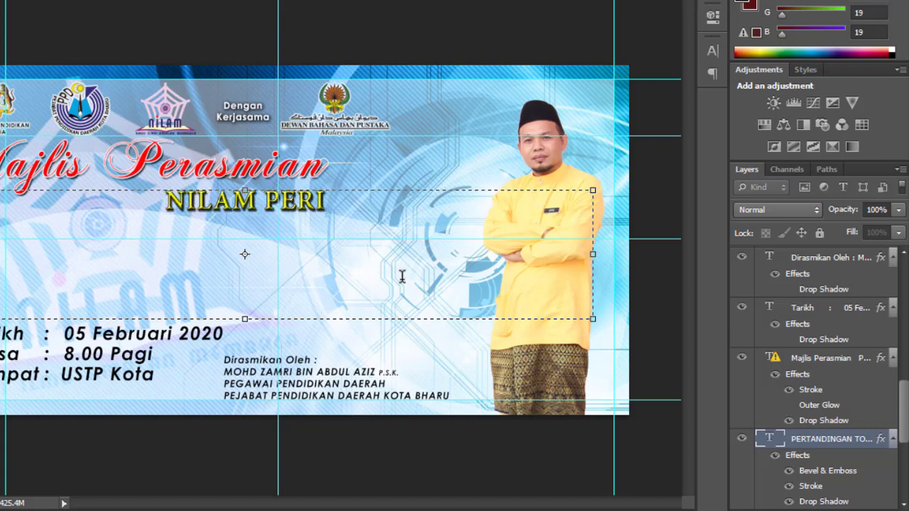
type("NGKAT S")
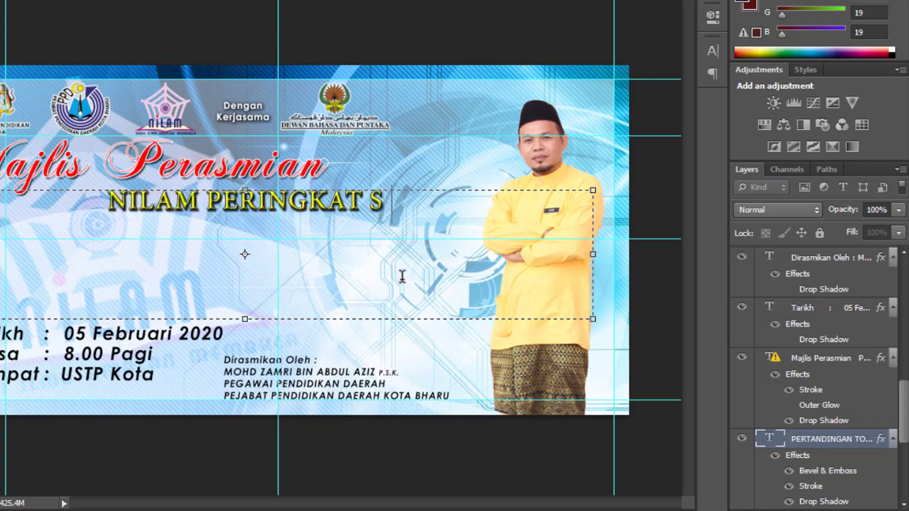
type("EKOLAH ")
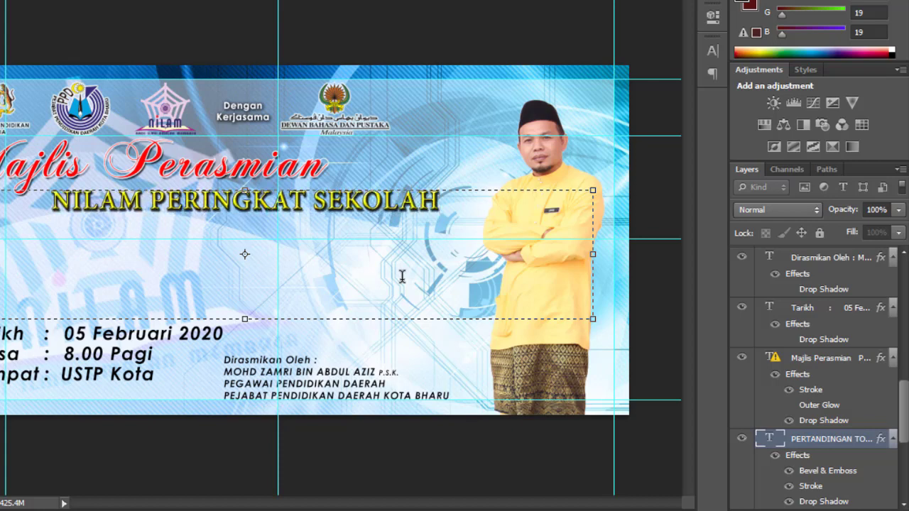
type("SEKOLAH")
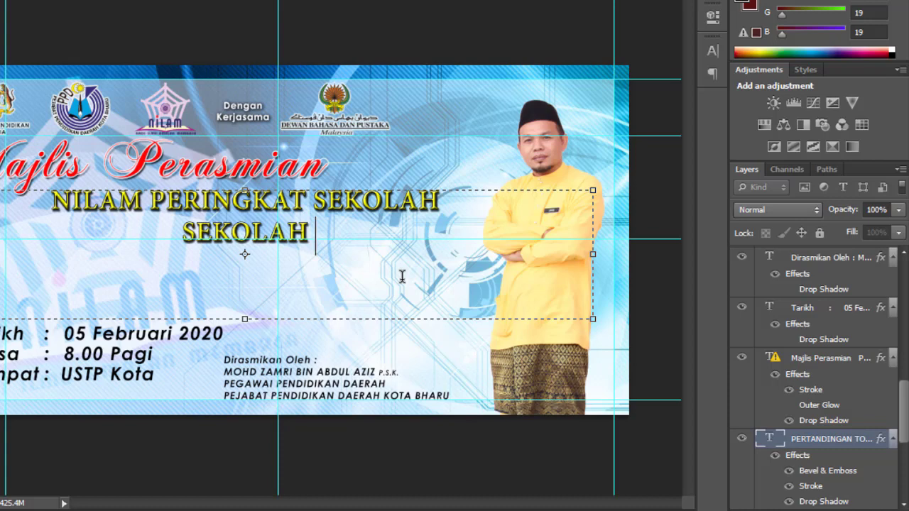
type(" KEBANGSAAN ")
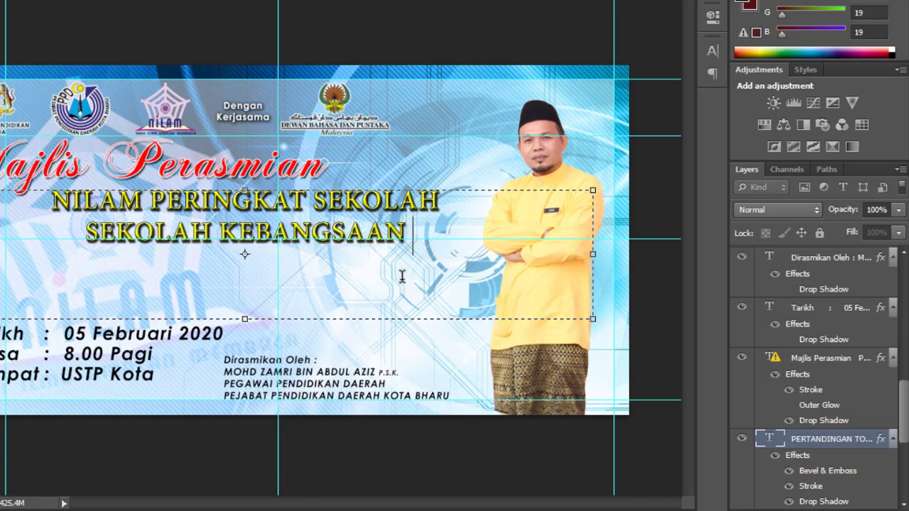
type("SEBERA")
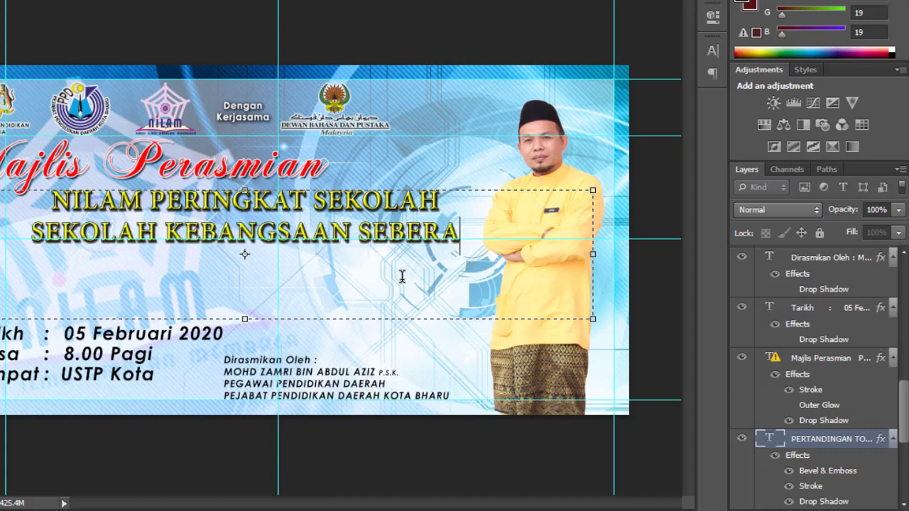
type("NG PAS")
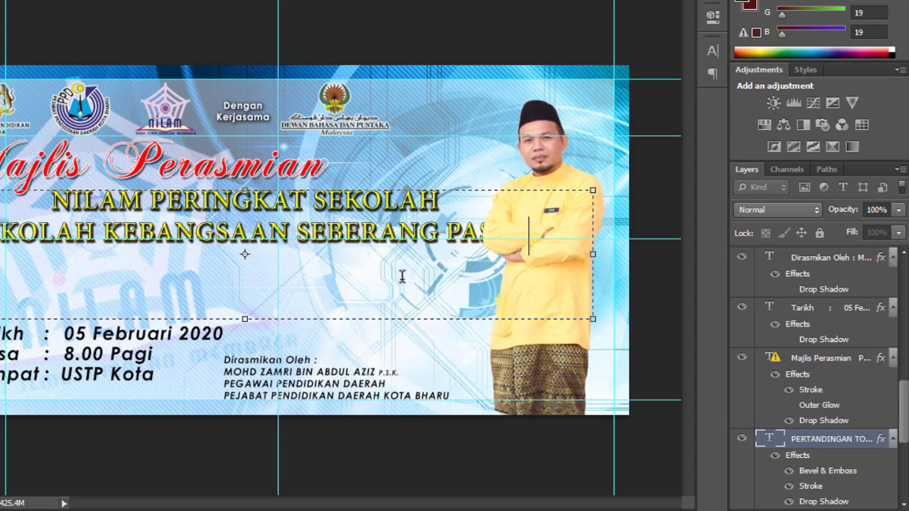
type("IR")
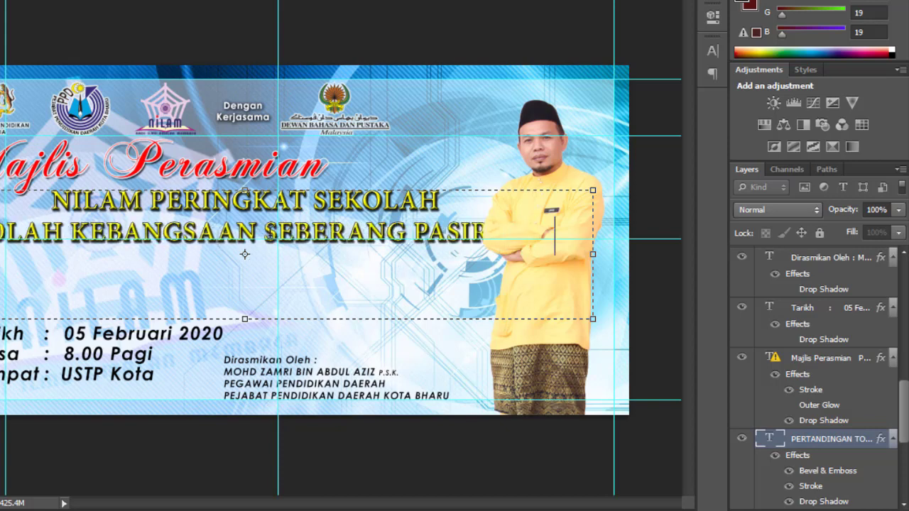
type(" MAS")
key("Return")
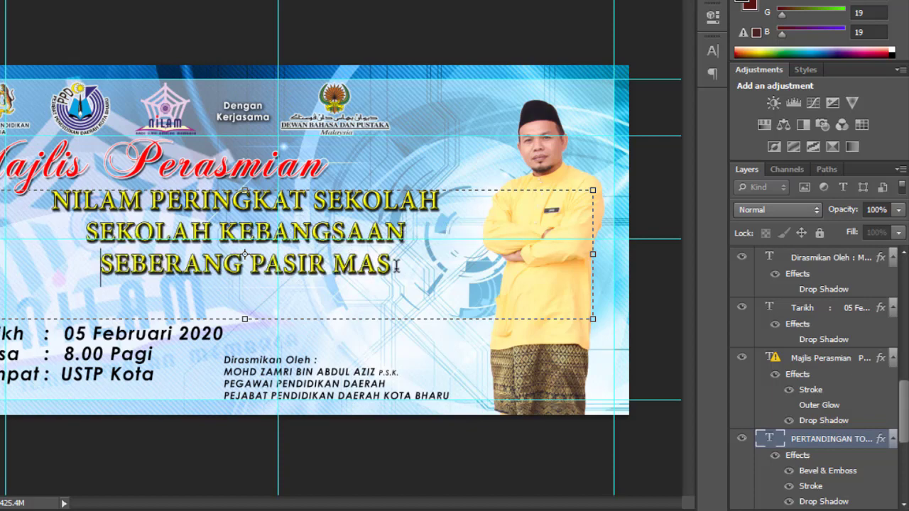
left_click_drag(395, 264, 52, 195)
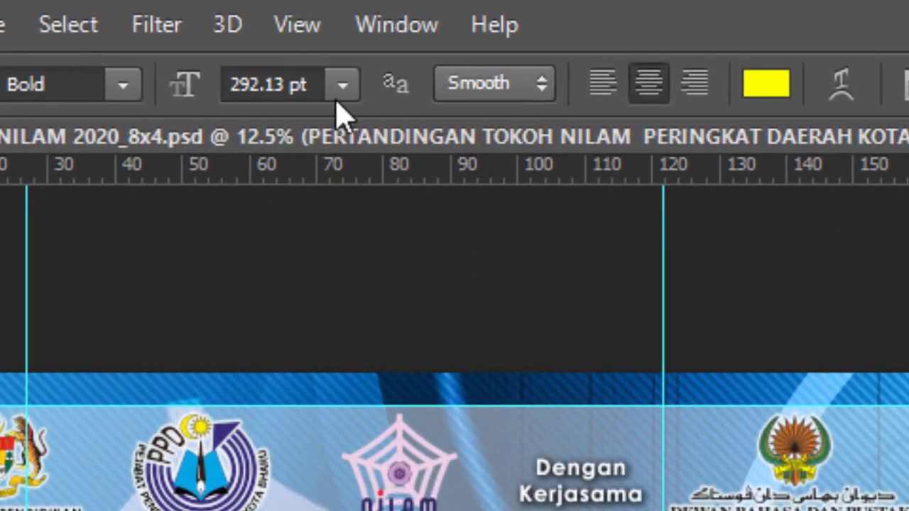
Change the headline font size from 292.13 pt to 400 pt and commit the text
left_click(341, 86)
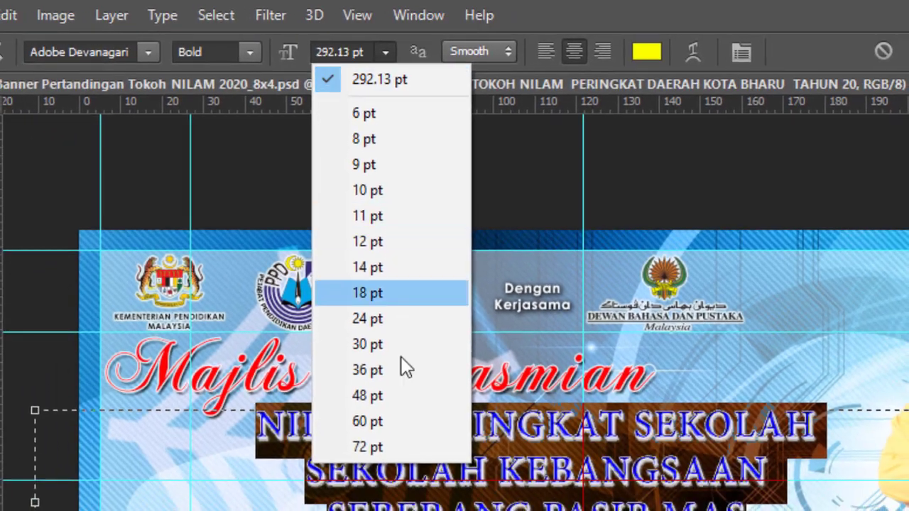
left_click(346, 52)
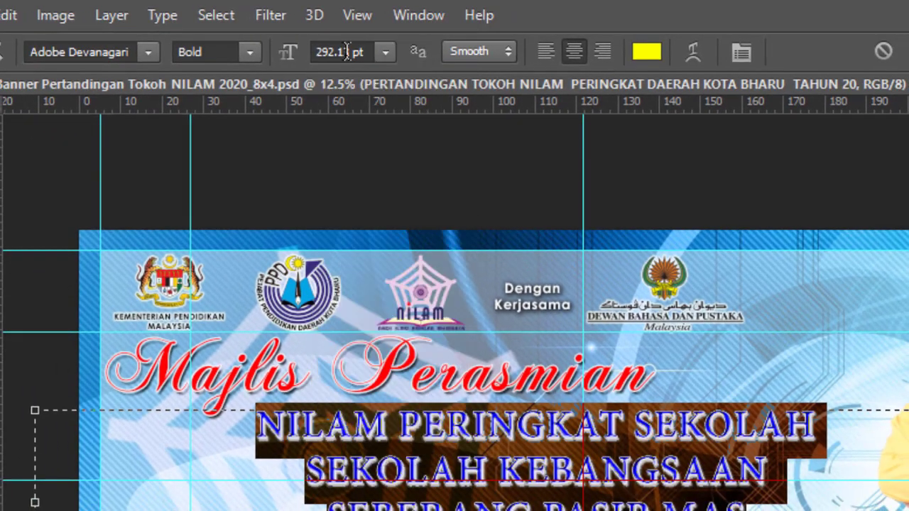
left_click(347, 52)
left_click_drag(358, 56, 300, 57)
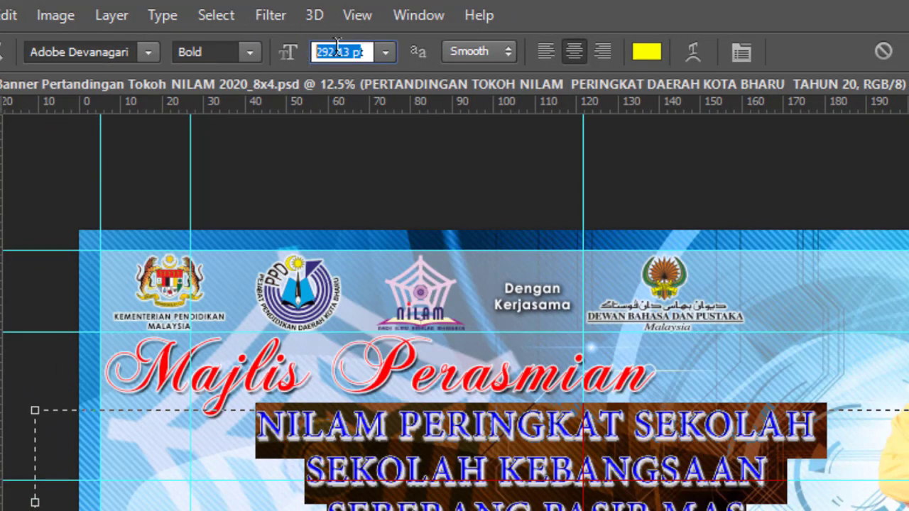
left_click(335, 52)
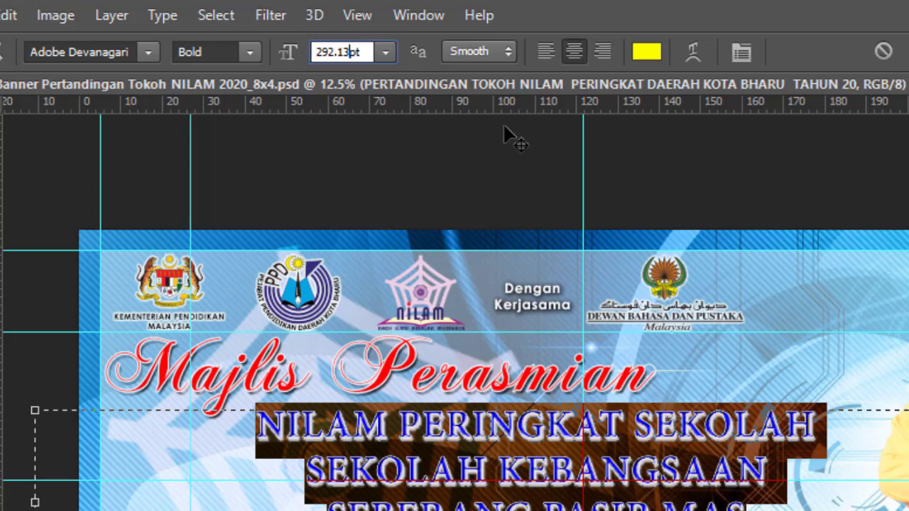
key("BackSpace")
key("BackSpace")
key("BackSpace")
type("3")
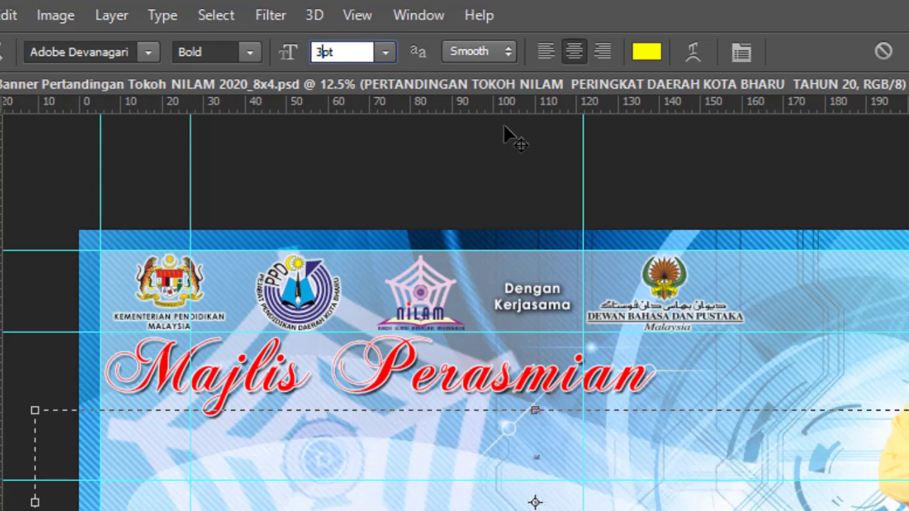
type("00")
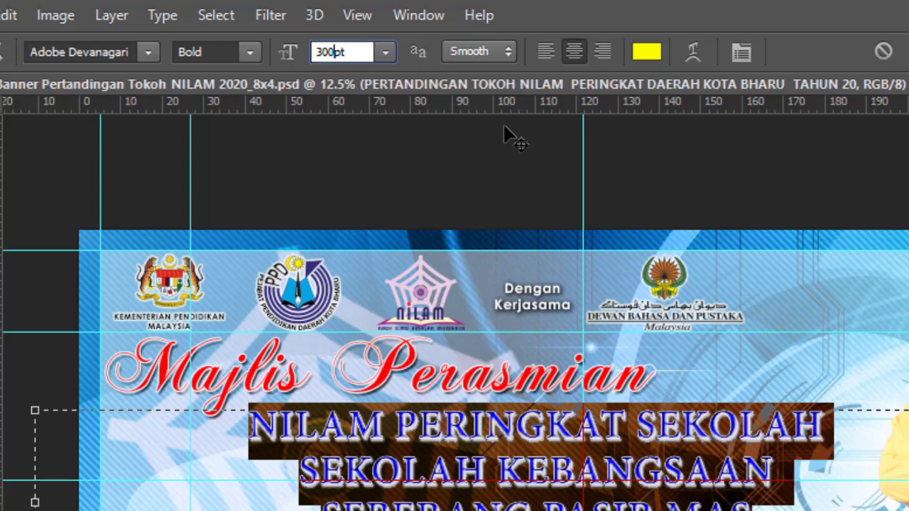
key("BackSpace")
key("BackSpace")
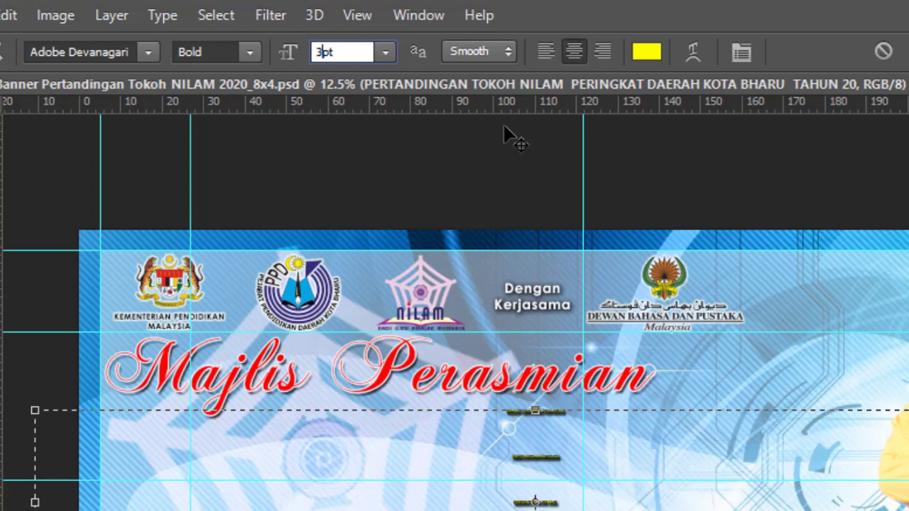
key("BackSpace")
type("400")
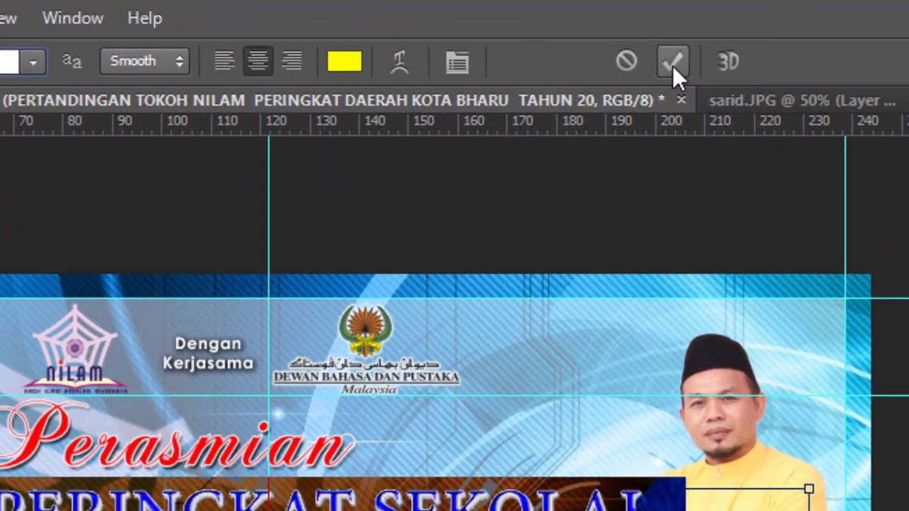
left_click(673, 64)
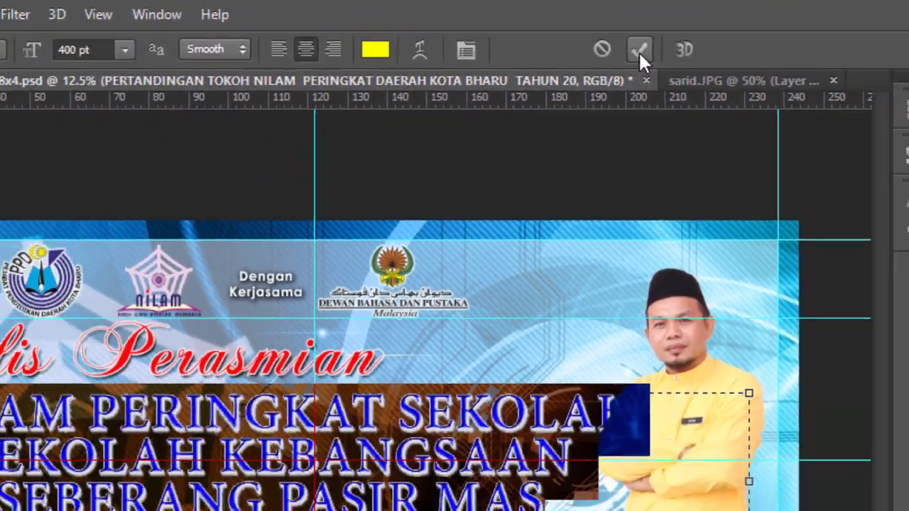
Move the three-line headline block left and down with the Move tool
key("v")
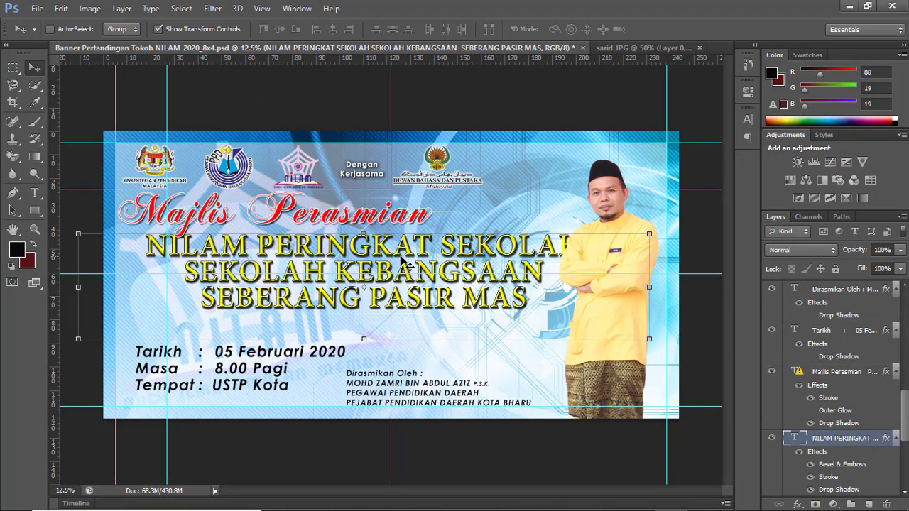
left_click_drag(337, 251, 328, 259)
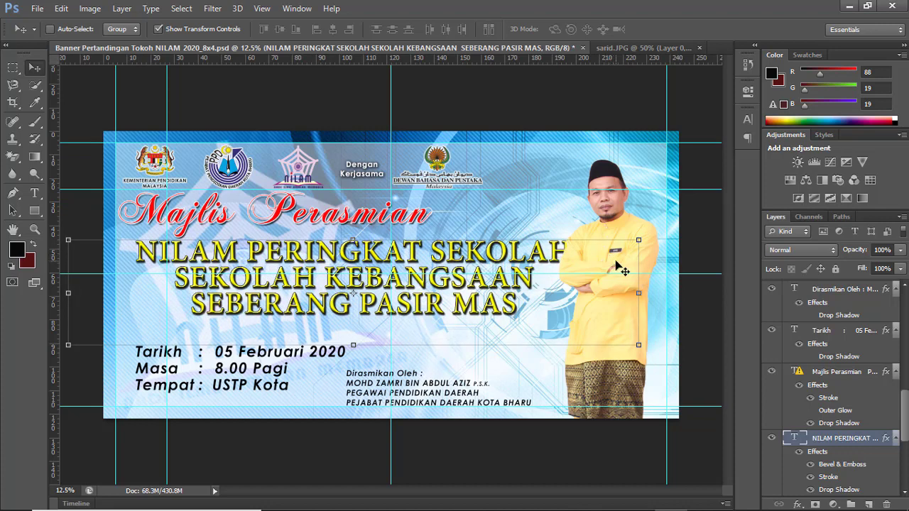
scroll(862, 398, "down", 2)
scroll(856, 446, "down", 3)
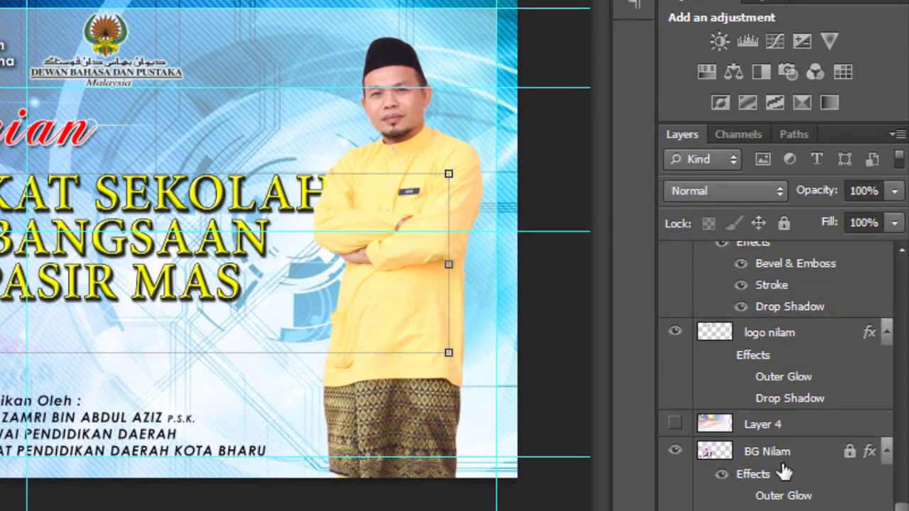
Select the man-in-yellow layer and drag him up and right to the banner's right edge
left_click(782, 450)
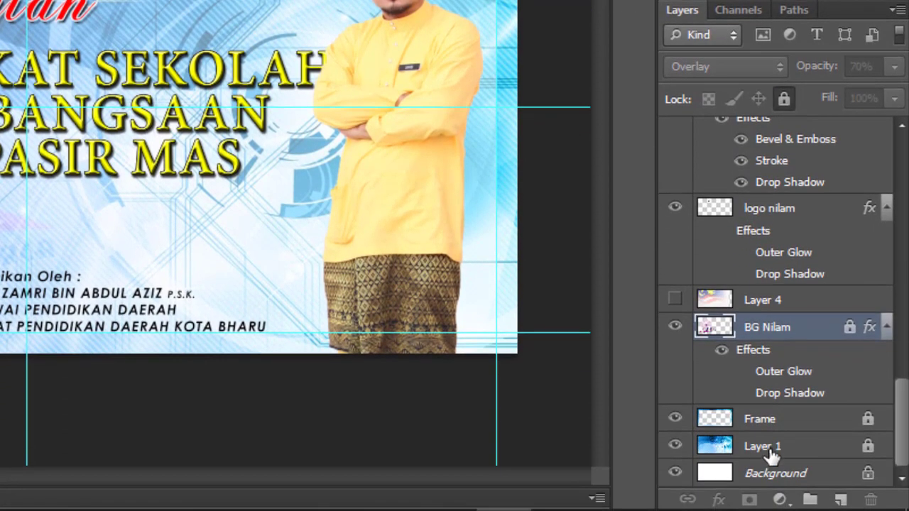
scroll(781, 447, "up", 2)
scroll(781, 426, "up", 3)
scroll(764, 405, "up", 3)
scroll(767, 376, "up", 2)
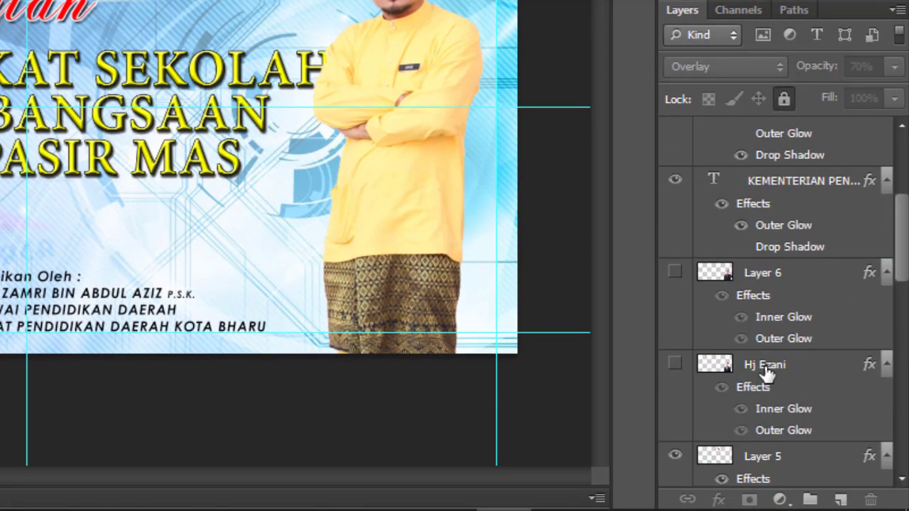
scroll(765, 359, "up", 5)
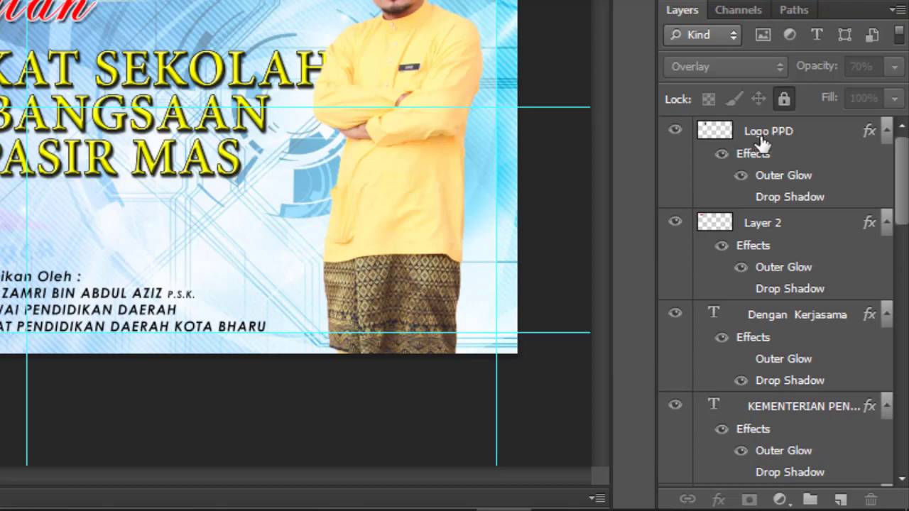
scroll(781, 267, "down", 3)
scroll(782, 270, "down", 1)
scroll(782, 268, "down", 3)
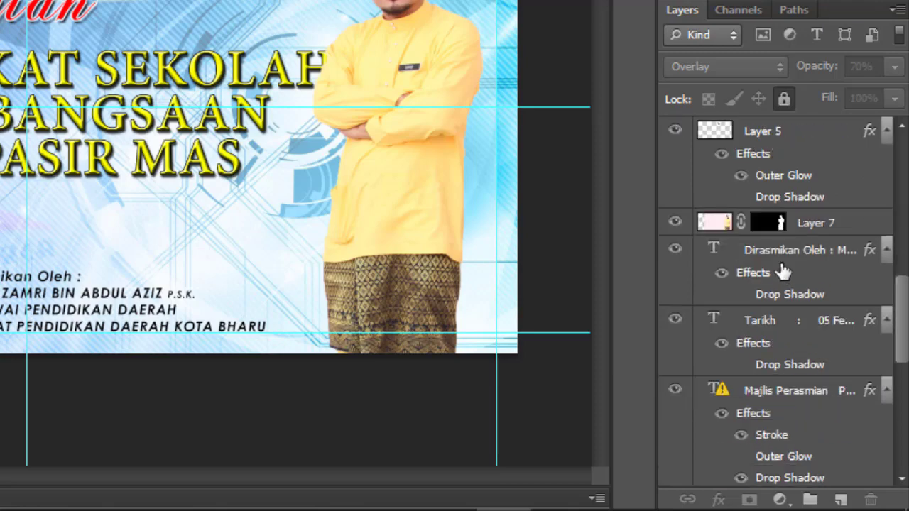
left_click(731, 228)
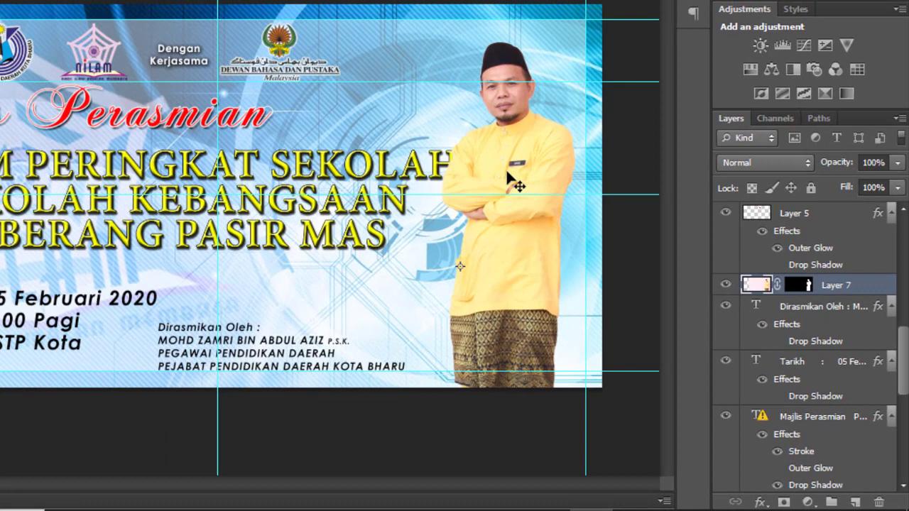
left_click_drag(507, 172, 534, 200)
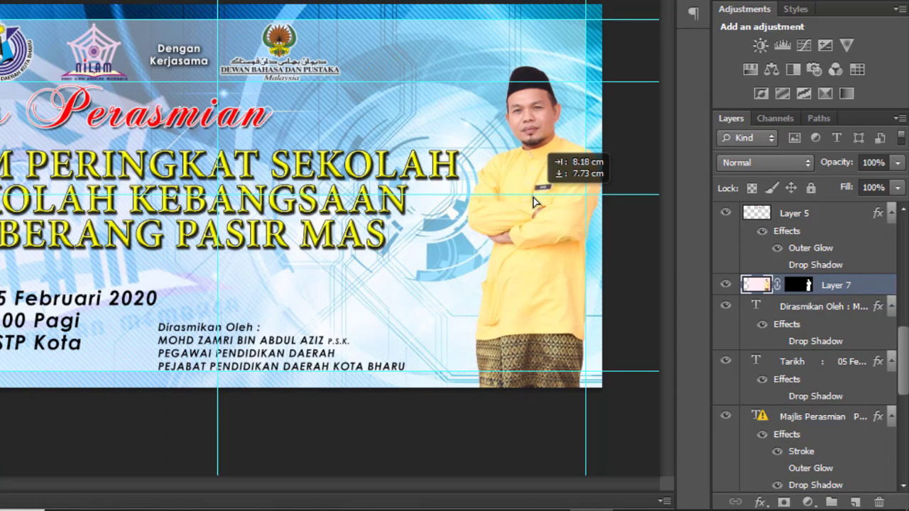
mouse_move(538, 201)
left_mouse_down()
mouse_move(547, 138)
mouse_move(535, 162)
mouse_move(538, 152)
left_mouse_up()
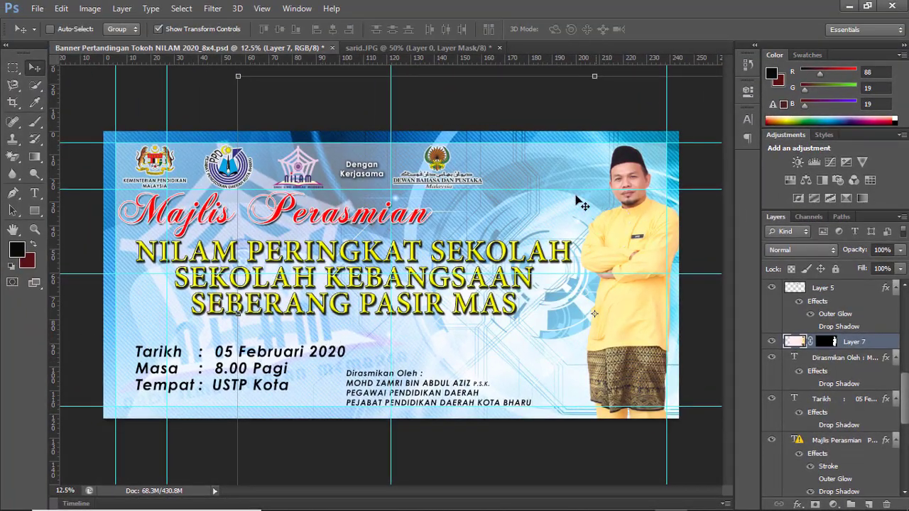
In the Tarikh text, change the date to 14 Februari 2020 and begin replacing the USTP Kota venue
scroll(829, 358, "down", 2)
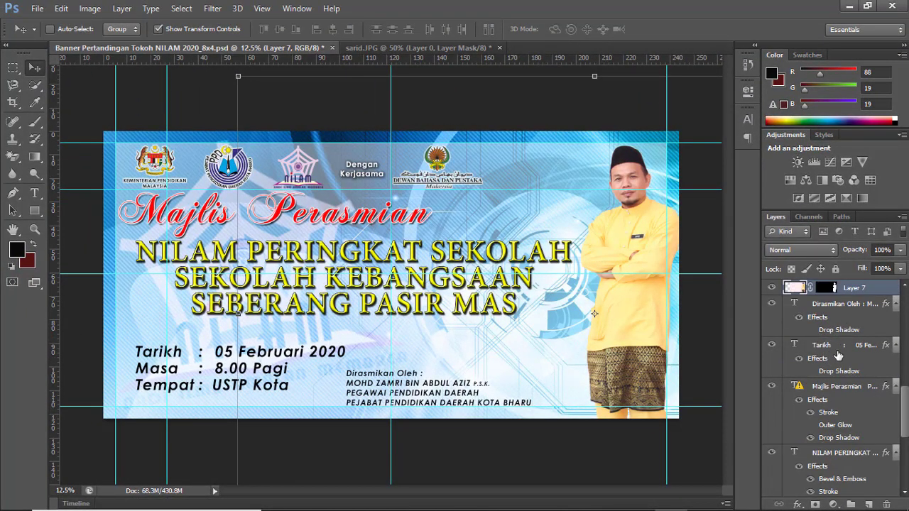
left_click(838, 348)
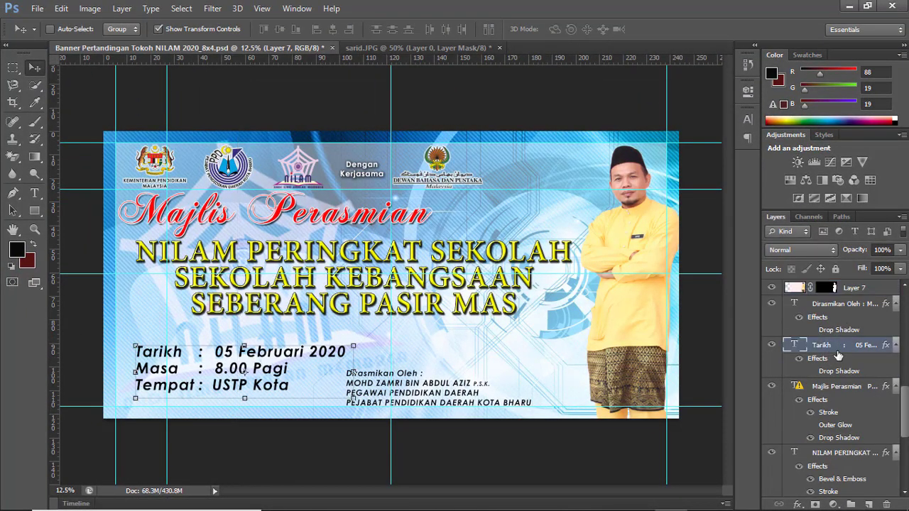
double_click(794, 346)
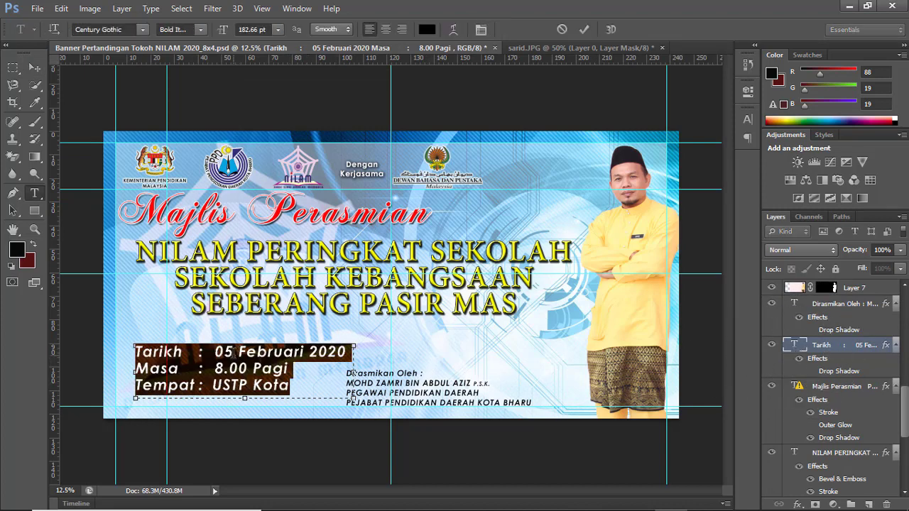
left_click(235, 352)
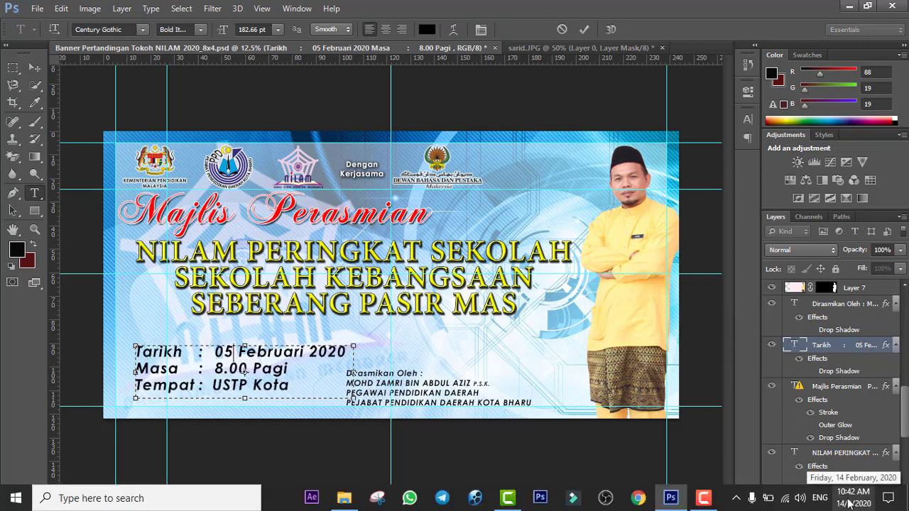
left_click_drag(234, 352, 214, 352)
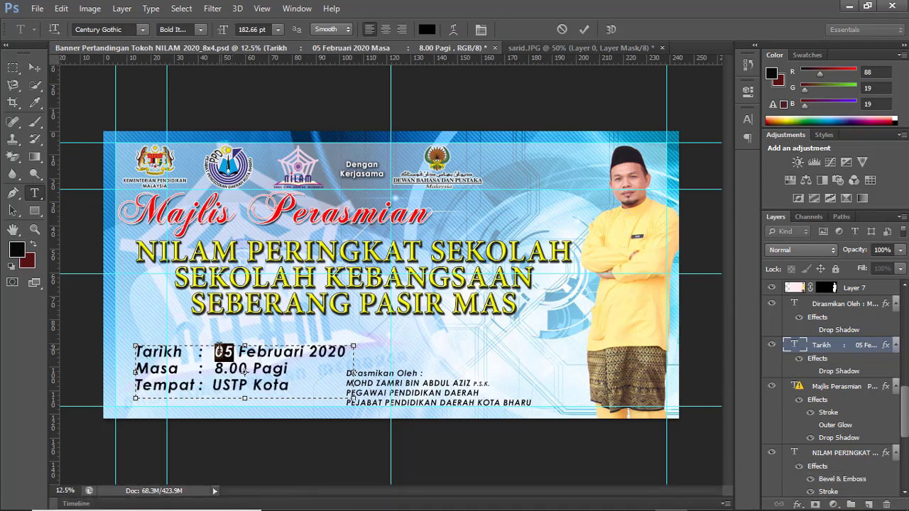
type("14")
key("shift+Left")
key("shift+Left")
key("shift+Left")
key("shift+Left")
key("shift+Left")
key("shift+Left")
key("shift+Left")
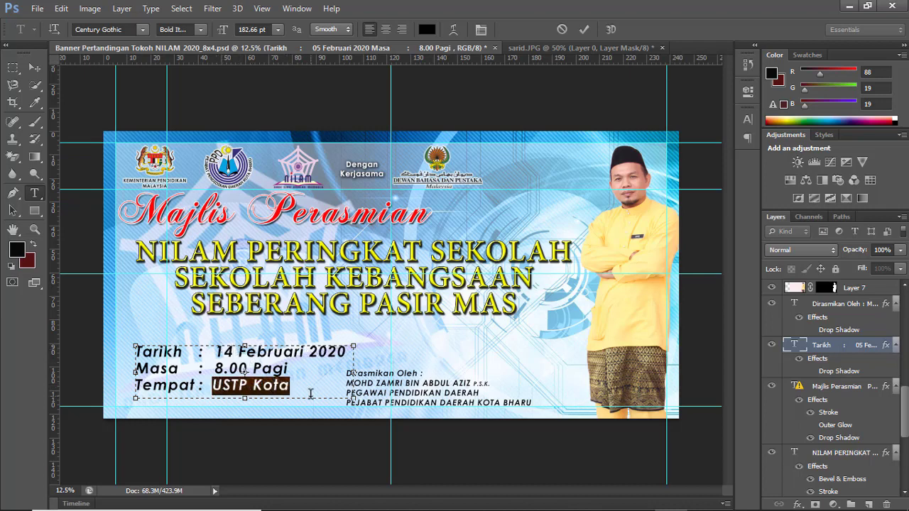
type("S")
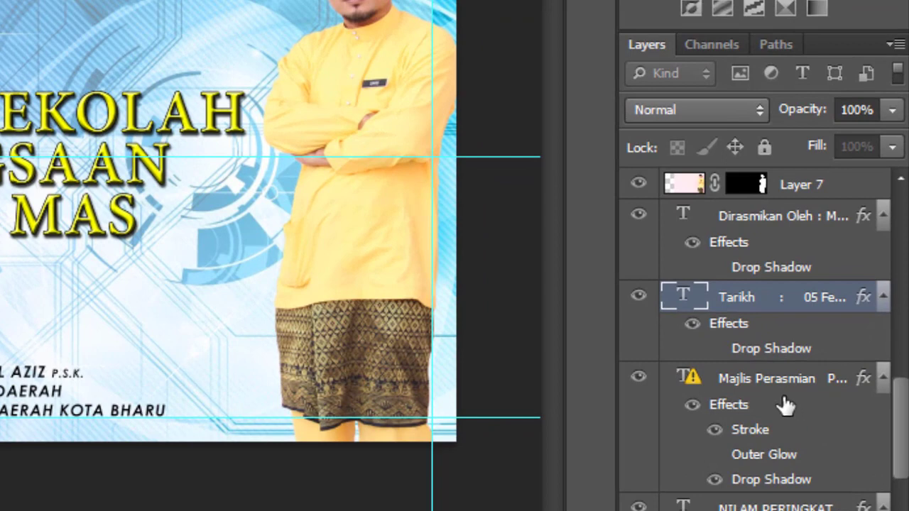
Move the Dirasmikan Oleh text block right, beside the portrait
scroll(842, 443, "down", 5)
scroll(843, 479, "down", 3)
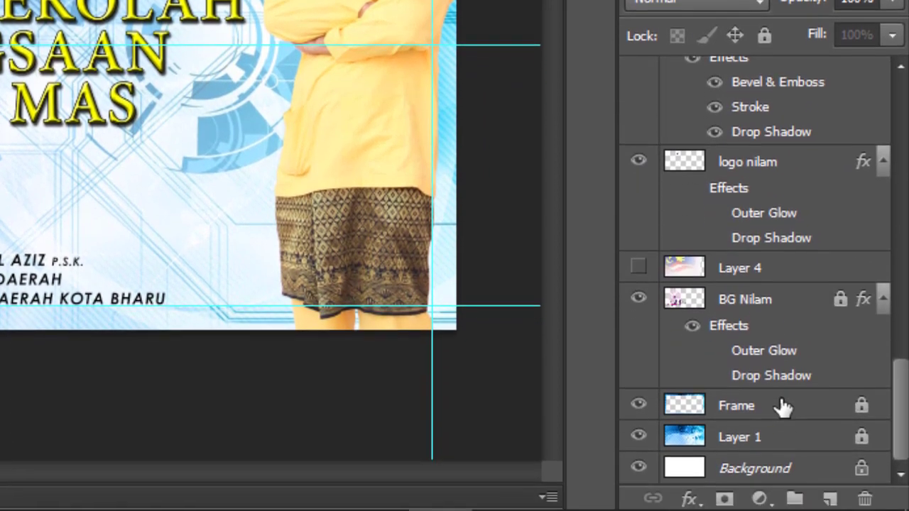
scroll(782, 476, "up", 5)
scroll(782, 476, "up", 5)
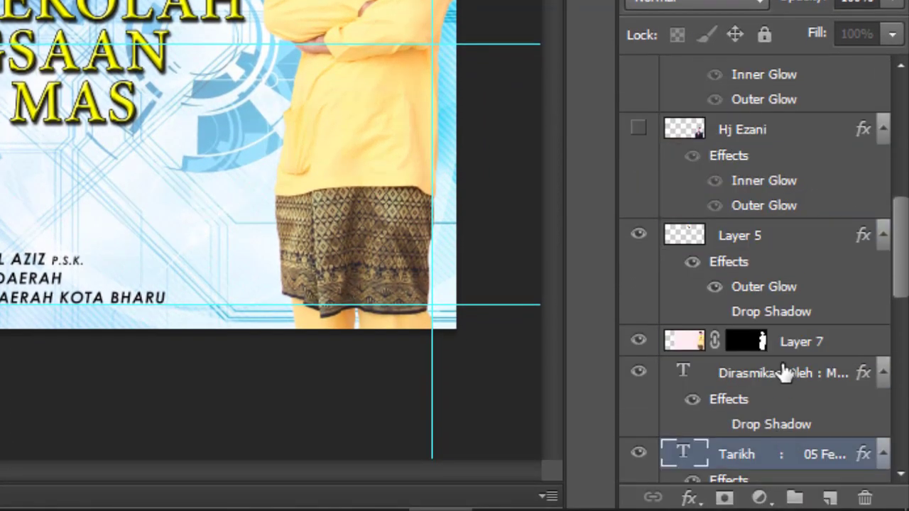
key("ctrl+t")
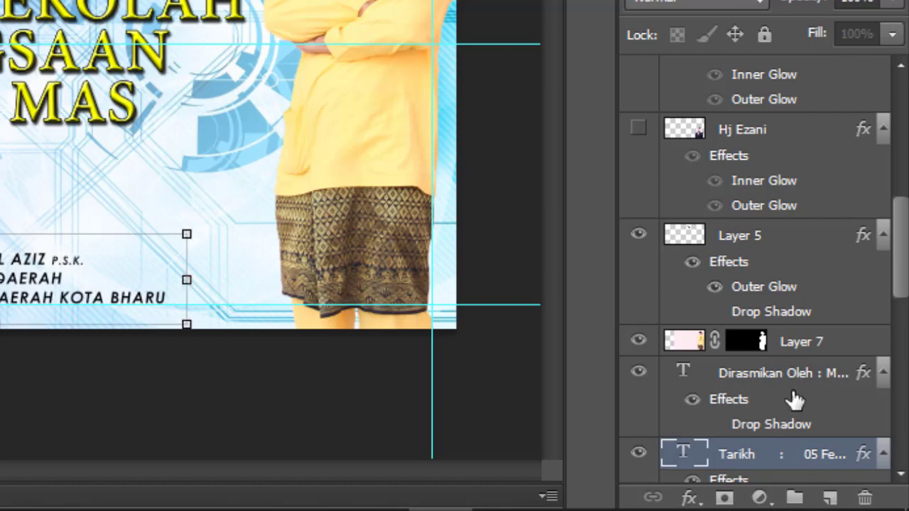
left_click(794, 400)
left_click_drag(85, 279, 265, 291)
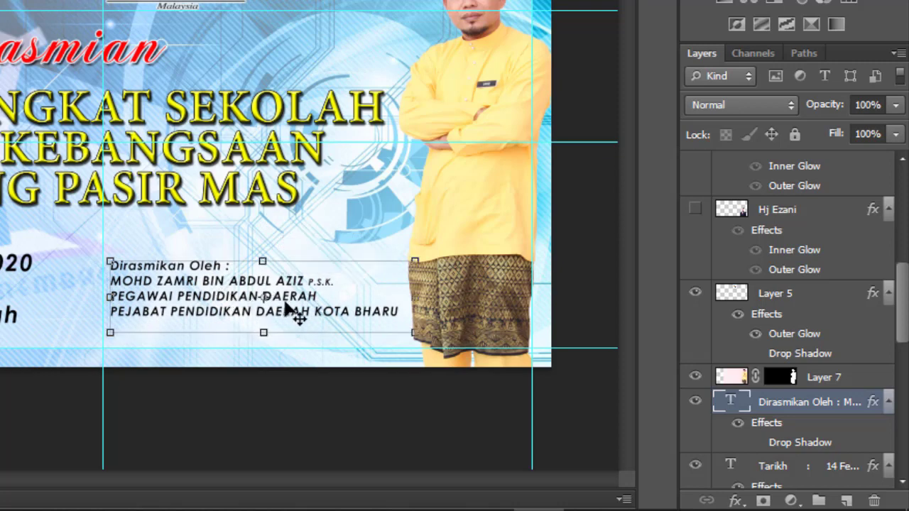
Replace the officiator lines with a new teacher's full name and the role GURU BAHASA MELAYU
double_click(732, 402)
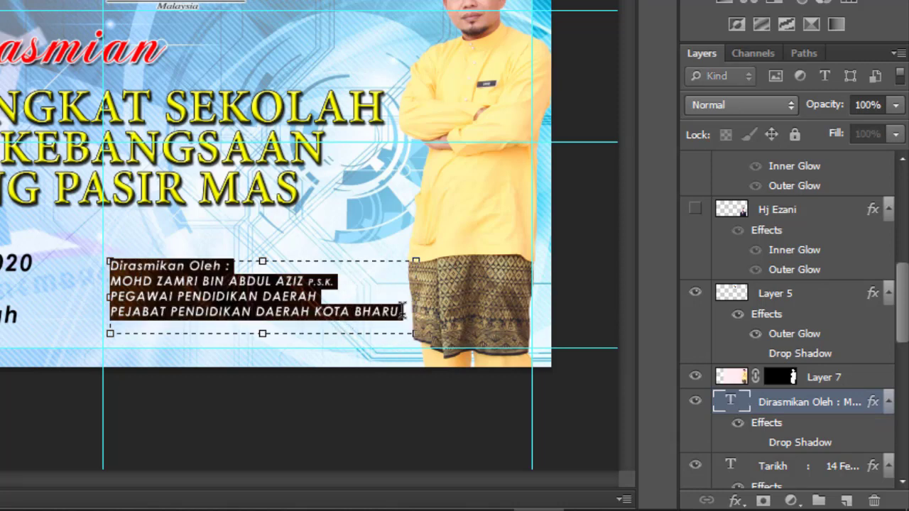
left_click_drag(403, 311, 108, 282)
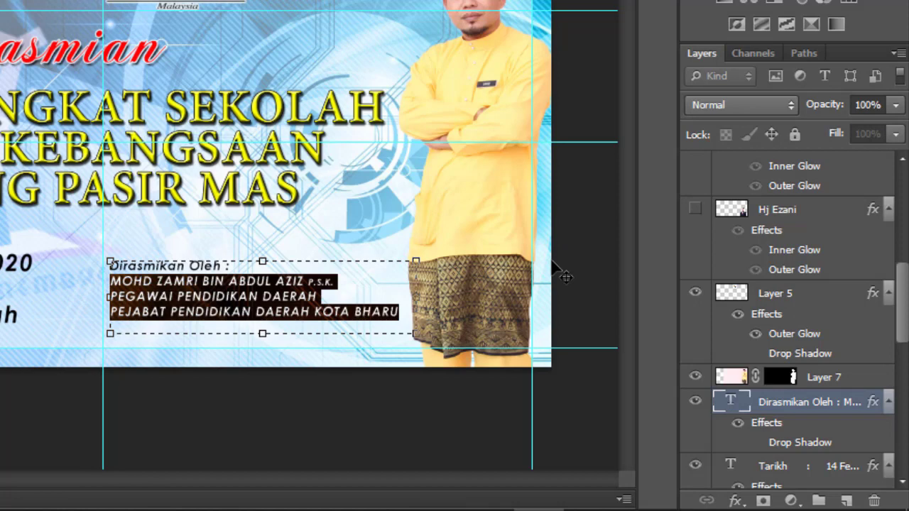
type("MOHD")
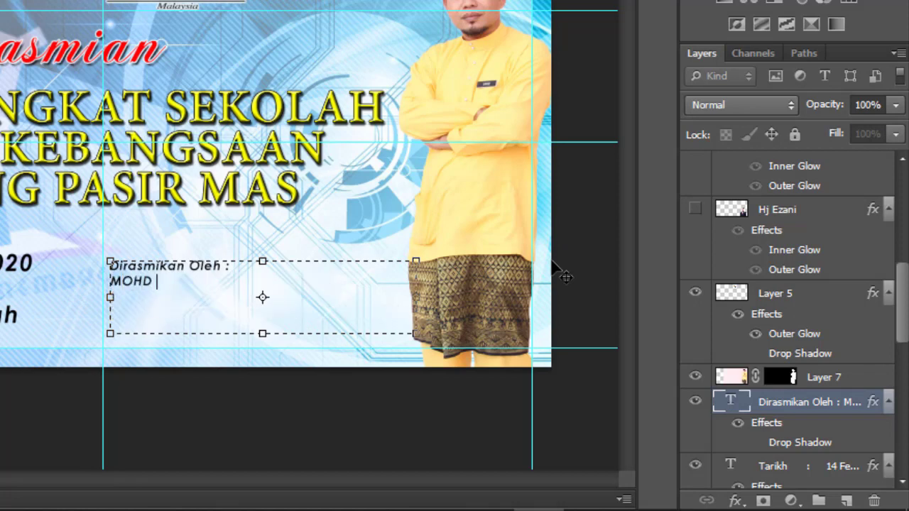
type("SARI")
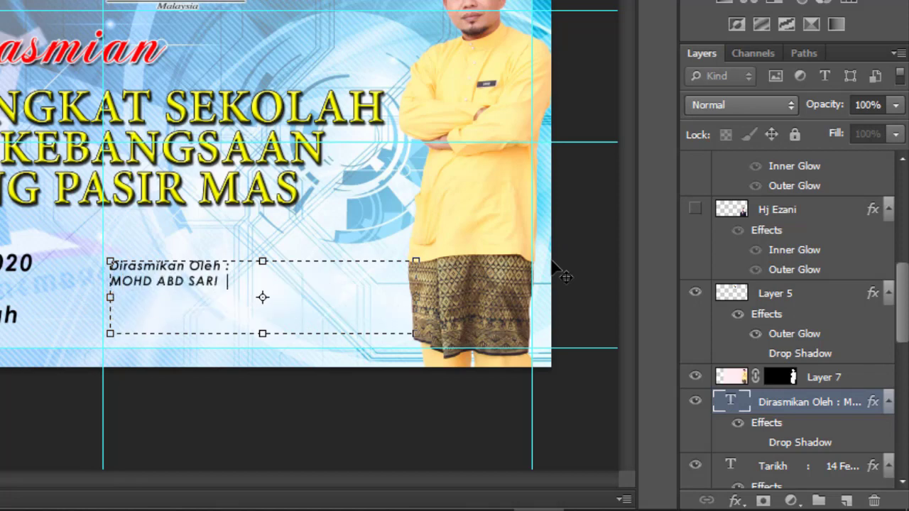
type("D BIN SAID")
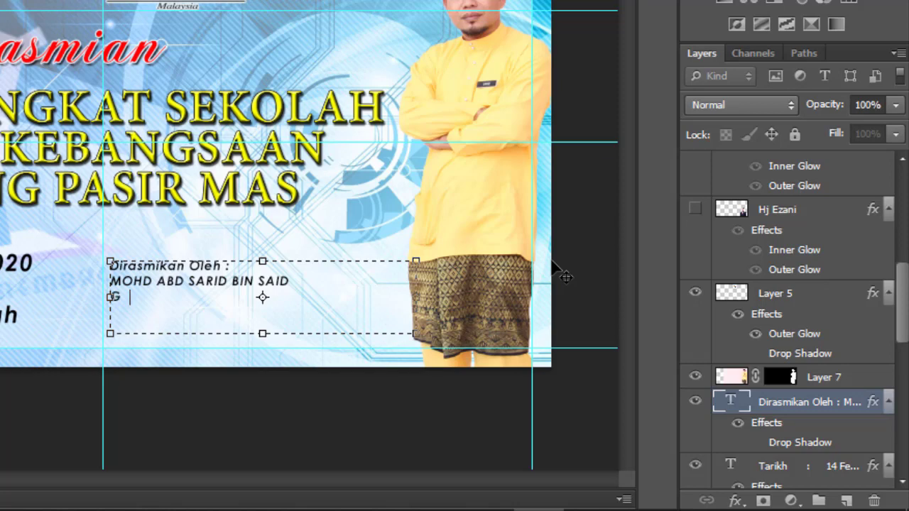
type(" GURU ")
type("BAHASA ")
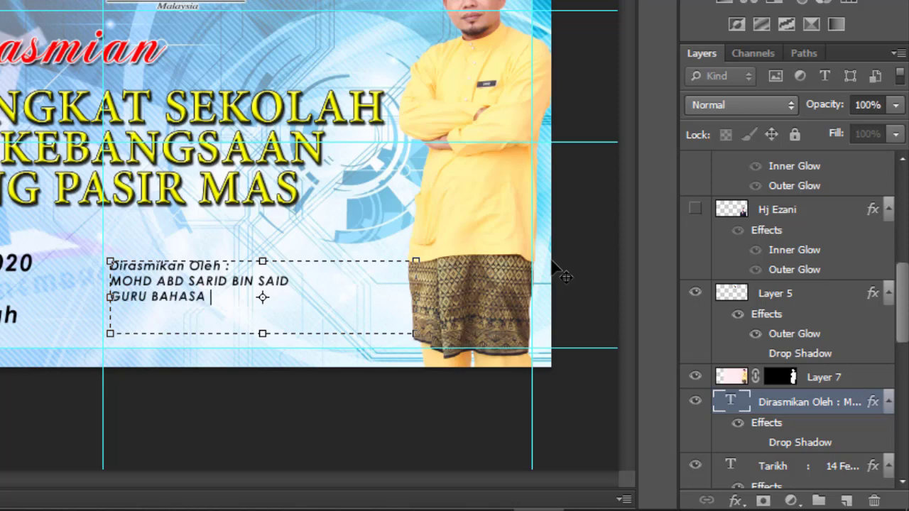
type("MELA")
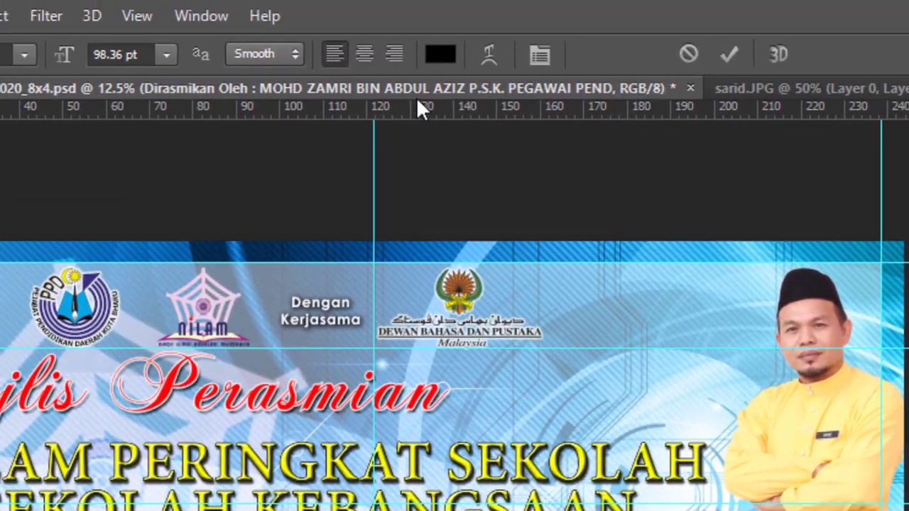
Change the Dirasmikan Oleh credit text colour to bright red
left_click(438, 57)
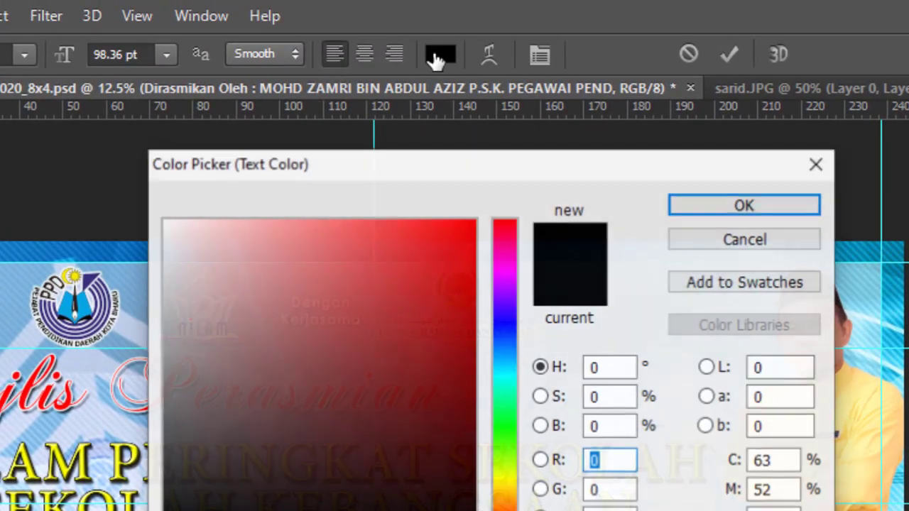
left_click(461, 246)
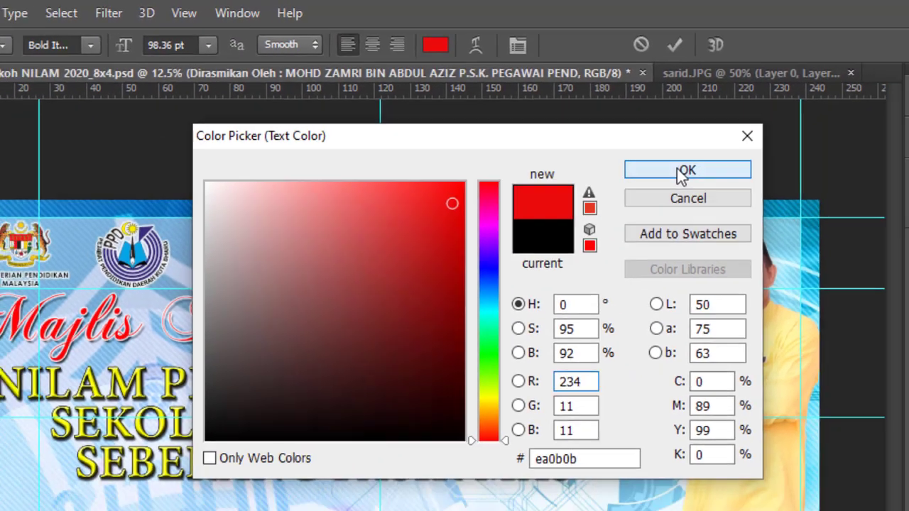
left_click(683, 172)
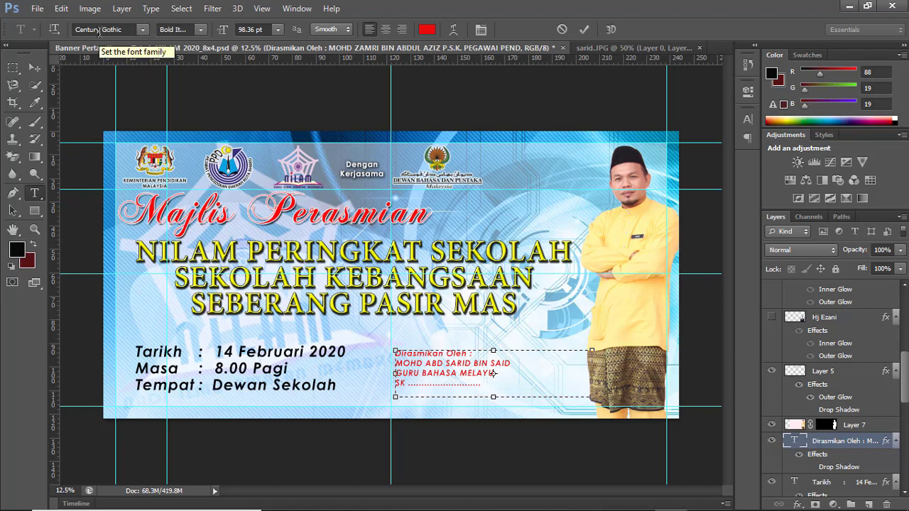
Select all the credit text and replace its 98.36 pt font size with a custom value
left_click_drag(482, 385, 390, 353)
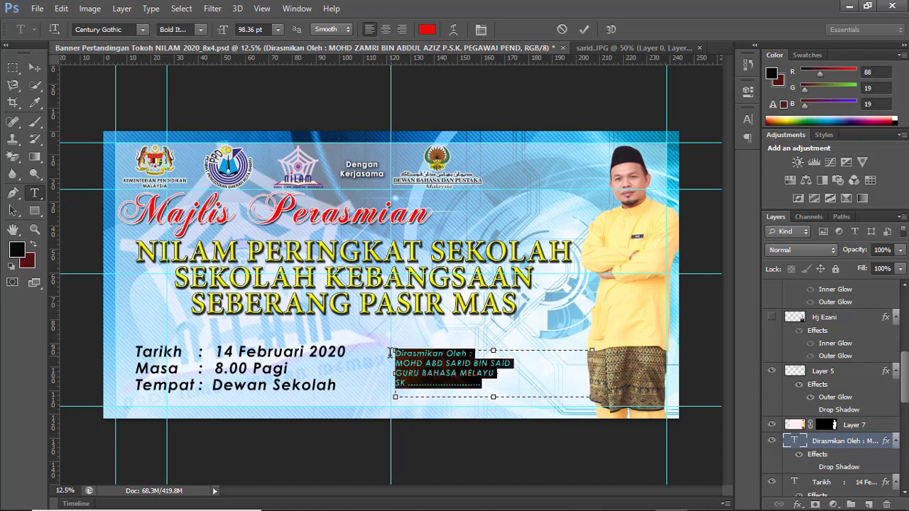
left_click(142, 32)
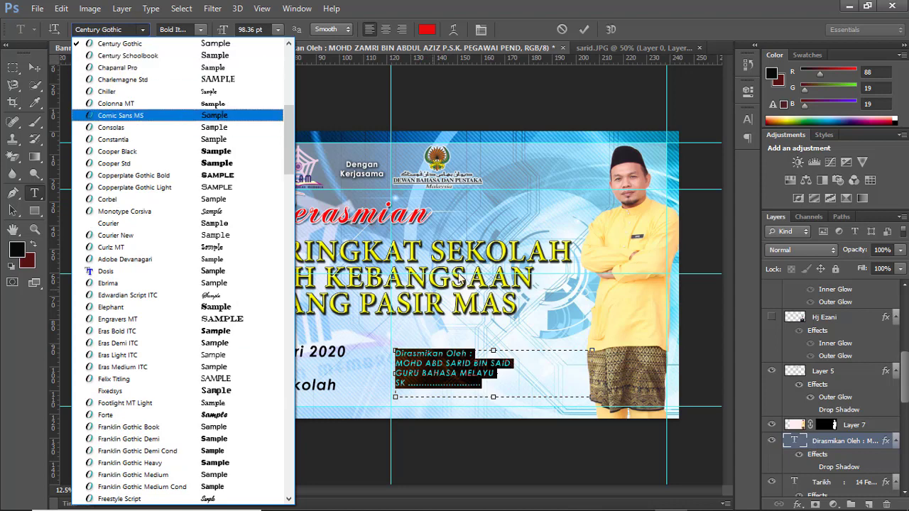
key("Escape")
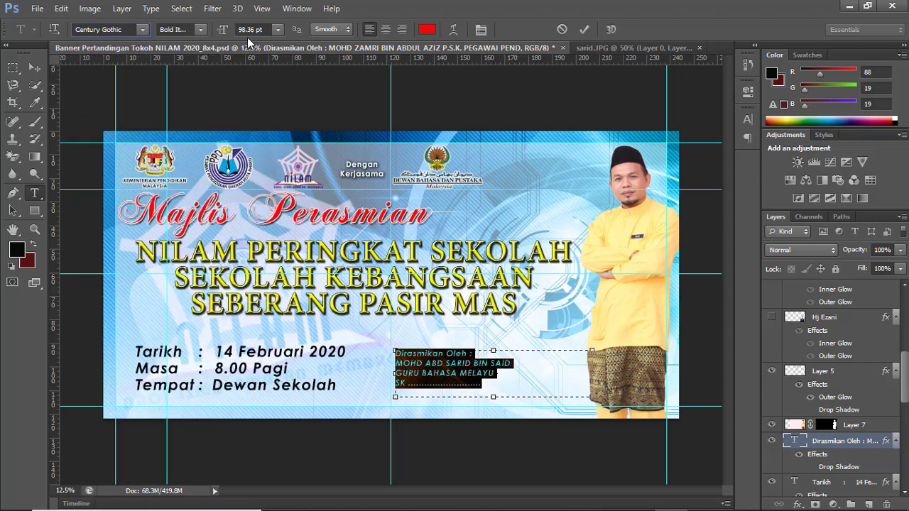
left_click(262, 30)
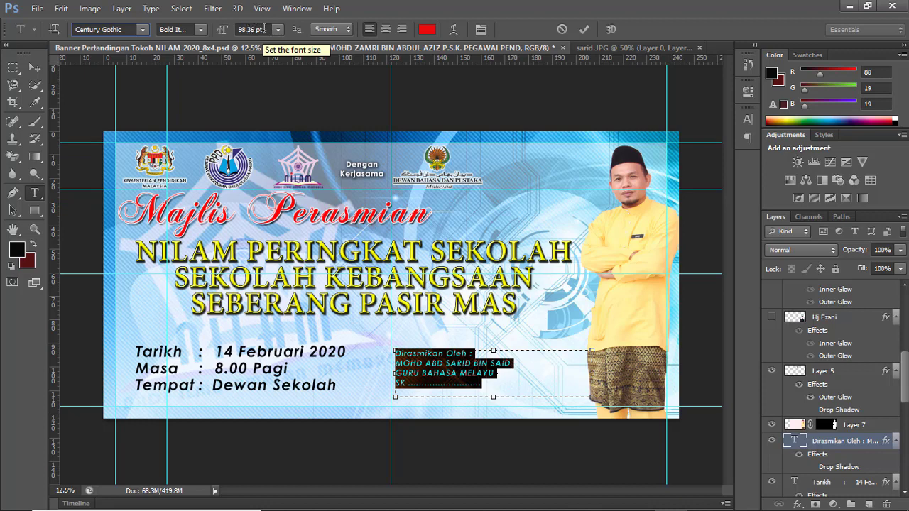
left_click(277, 29)
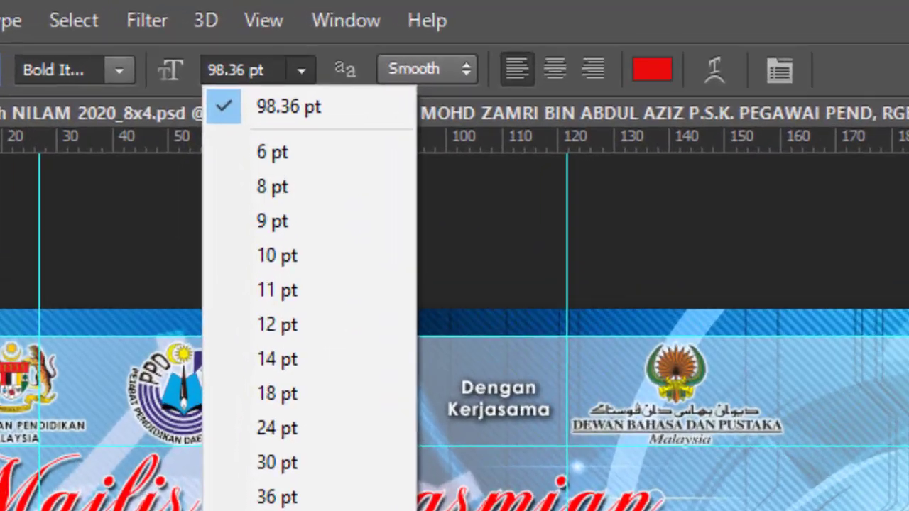
left_click(227, 62)
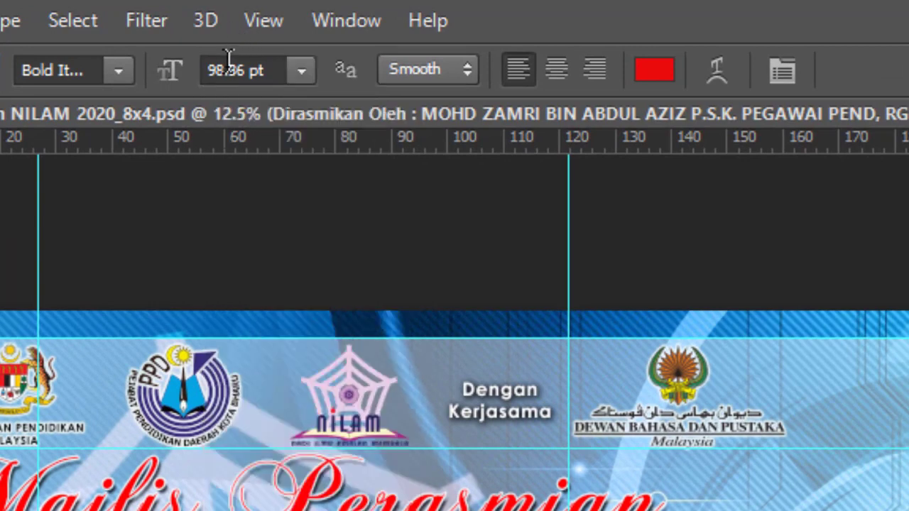
double_click(226, 69)
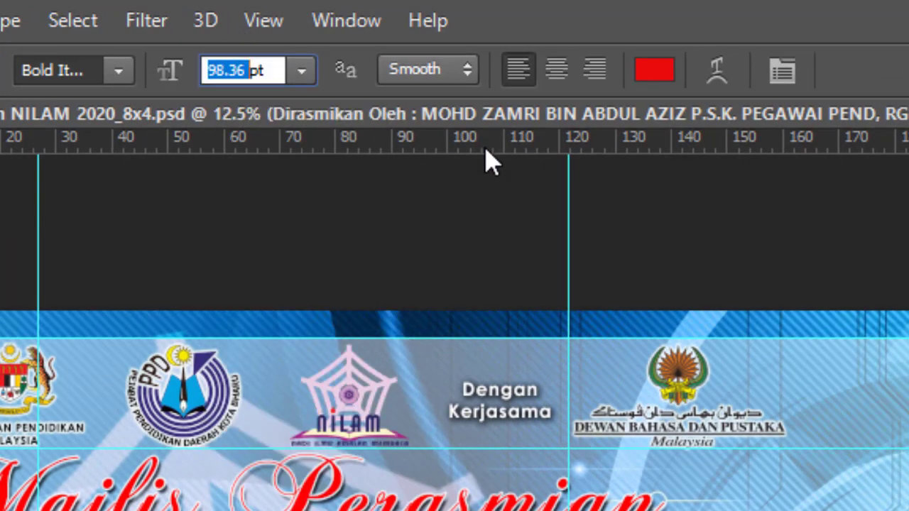
type("100")
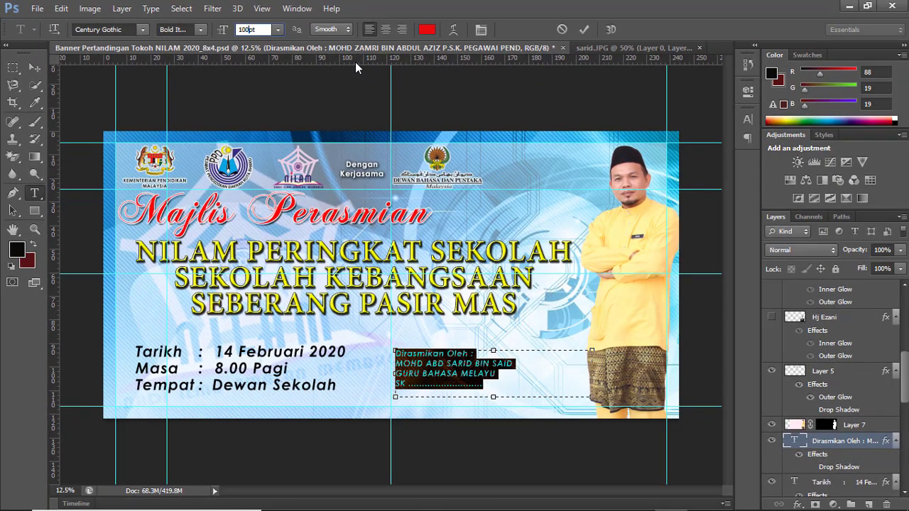
type("2")
key("Return")
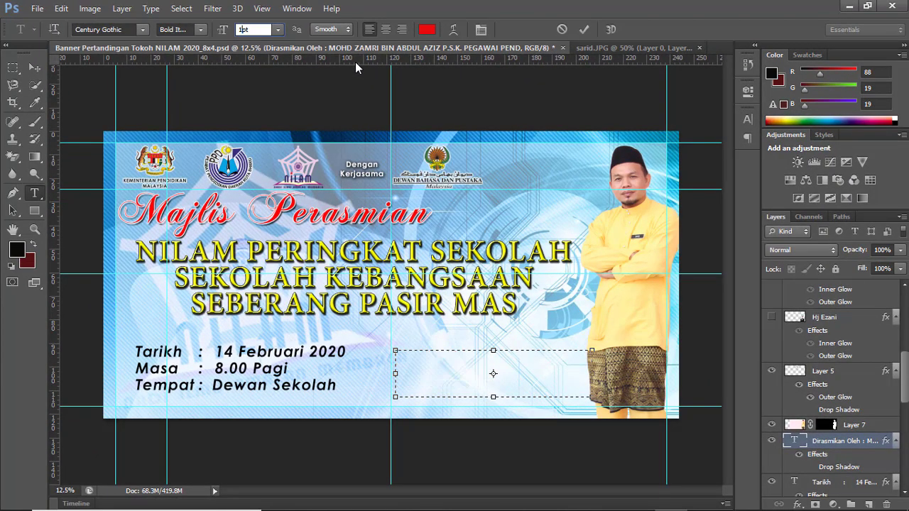
type("00")
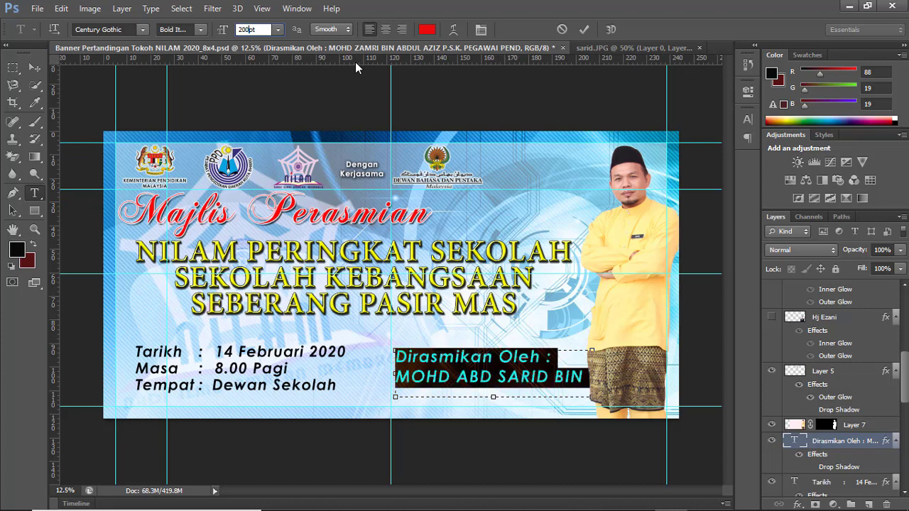
type("0")
Correct the credit text font size to 150 pt
key("BackSpace")
key("BackSpace")
key("Return")
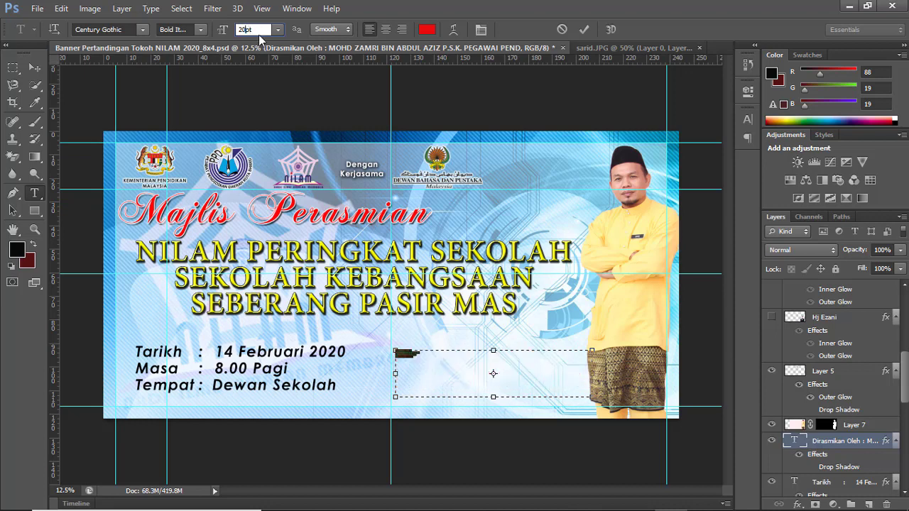
type("0")
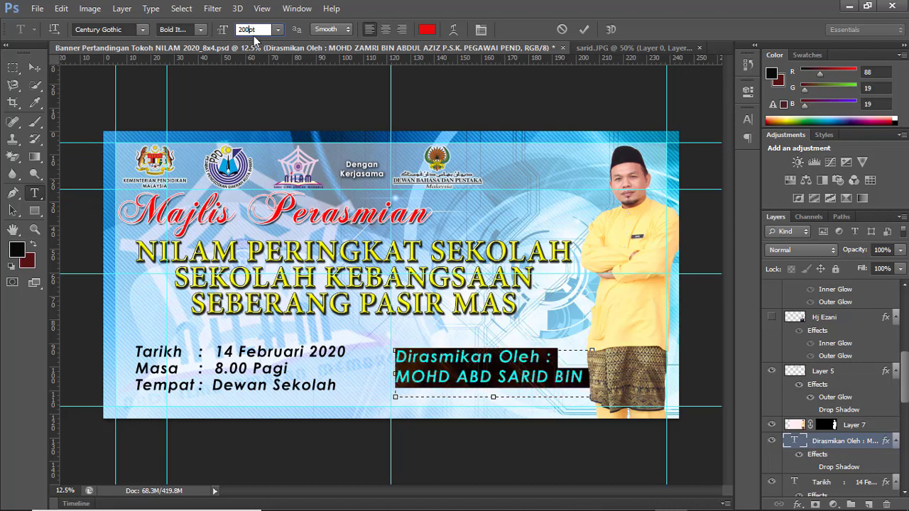
left_click(248, 27)
type("150")
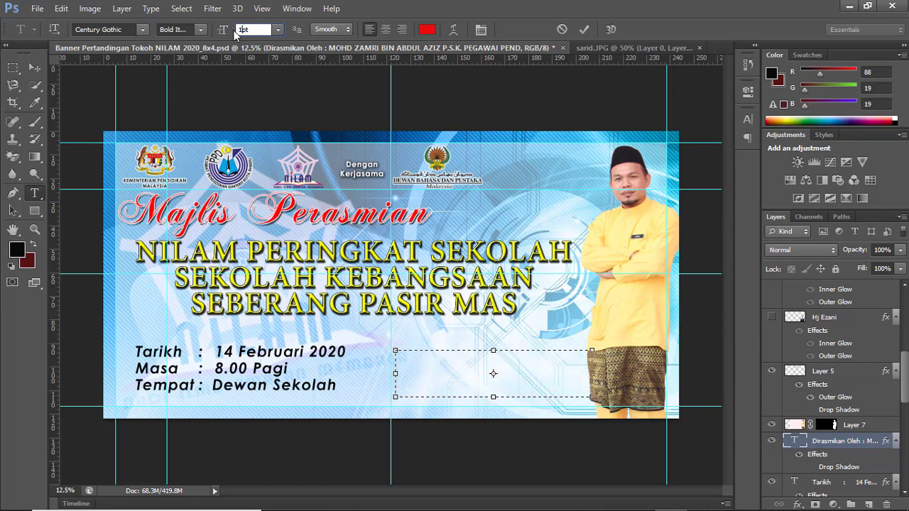
key("Return")
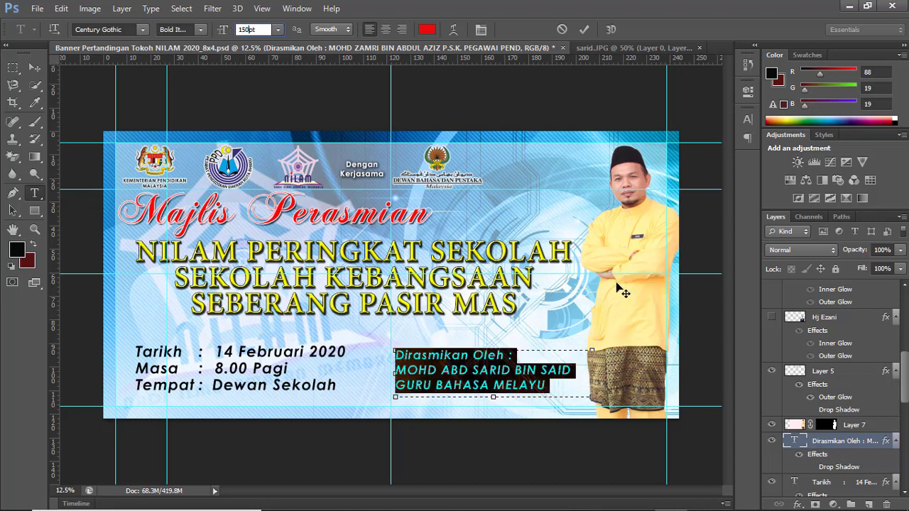
key("Return")
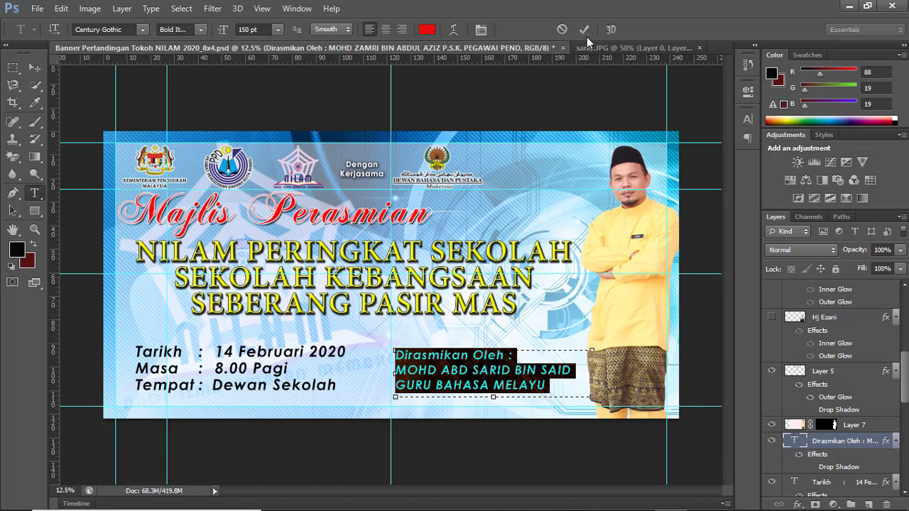
Commit the credit text and move the block beside the date details
left_click(584, 29)
key("v")
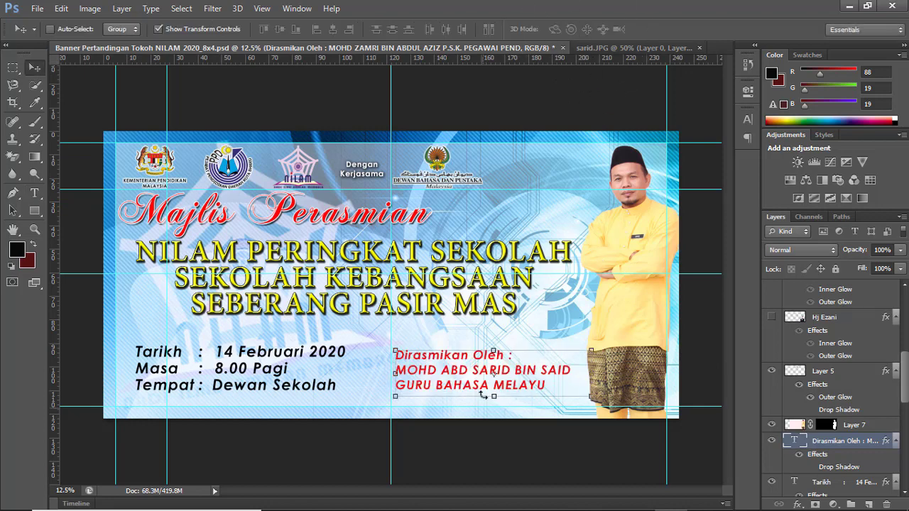
left_click_drag(544, 276, 540, 259)
left_click_drag(462, 368, 459, 380)
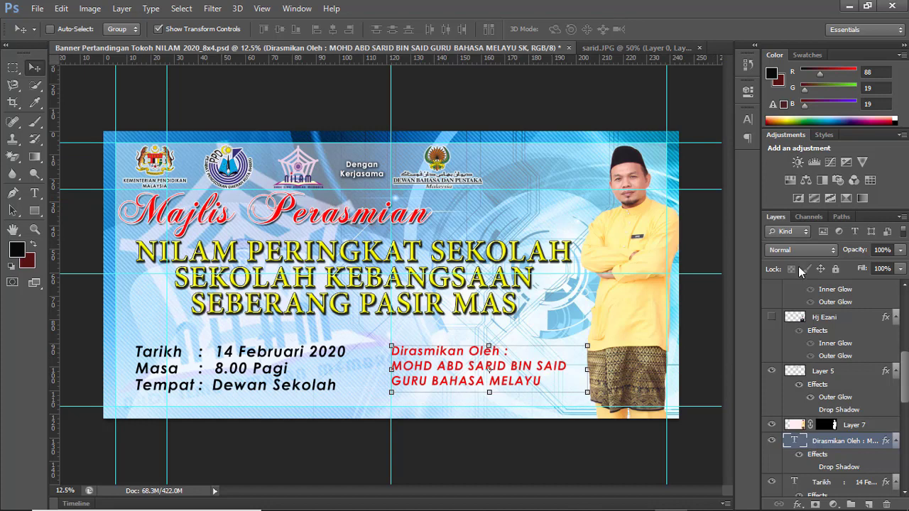
scroll(839, 396, "up", 3)
scroll(838, 341, "up", 3)
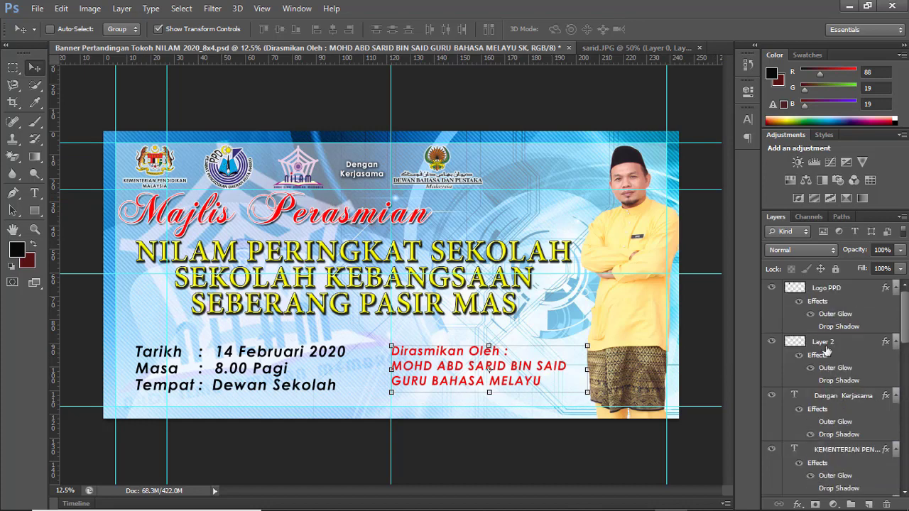
left_click(839, 297)
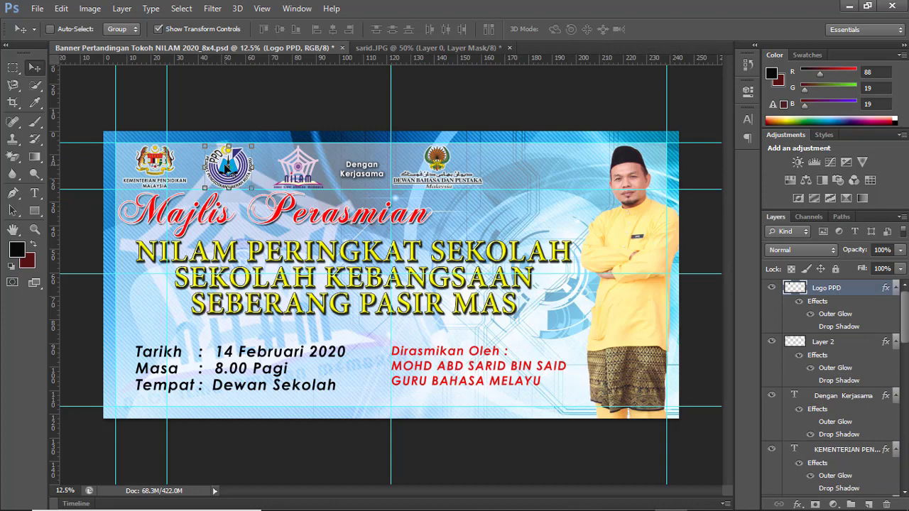
left_click(772, 287)
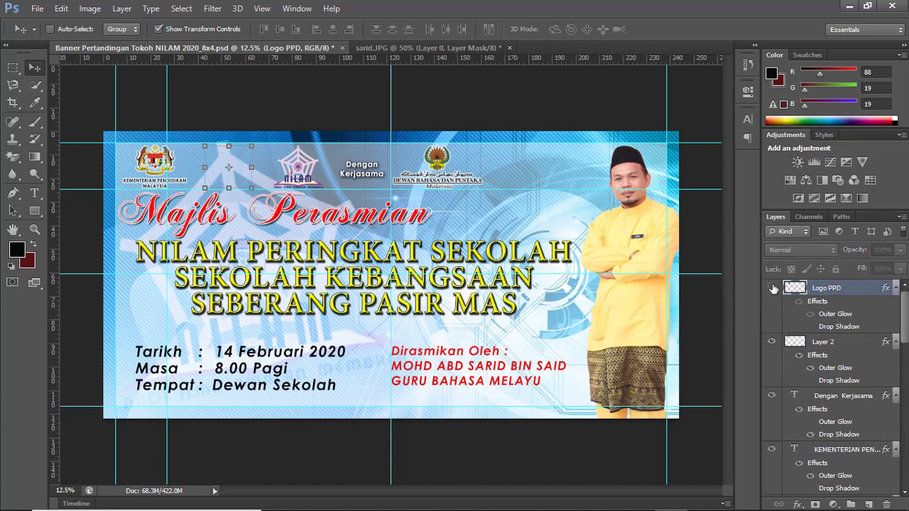
left_click(773, 288)
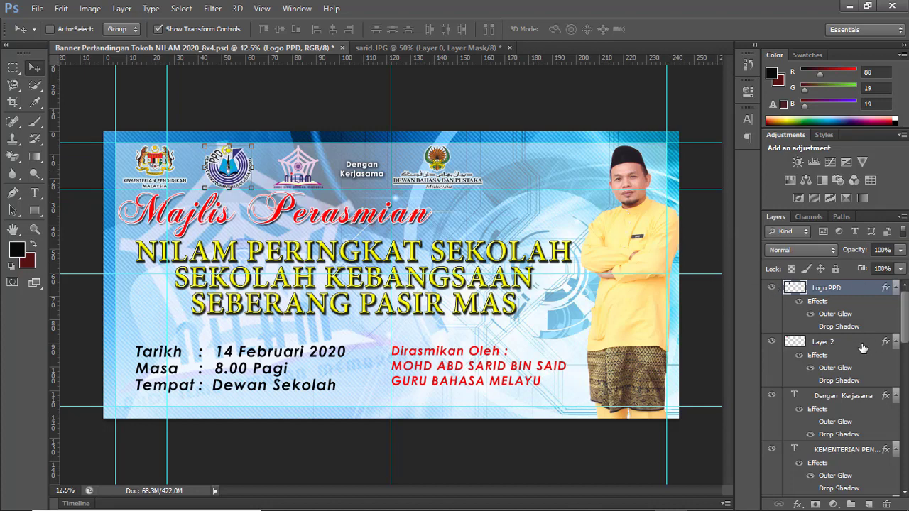
scroll(860, 356, "down", 2)
scroll(842, 402, "down", 2)
scroll(846, 427, "down", 2)
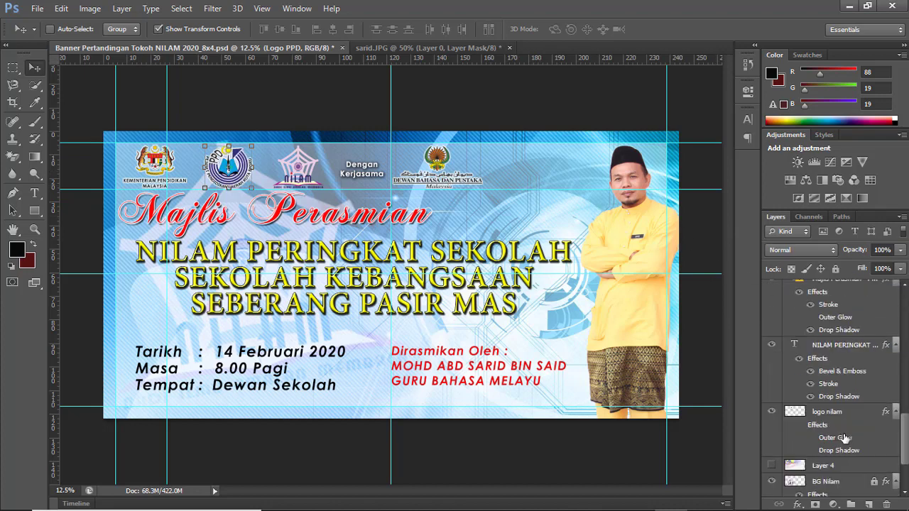
scroll(844, 438, "down", 2)
scroll(844, 458, "down", 2)
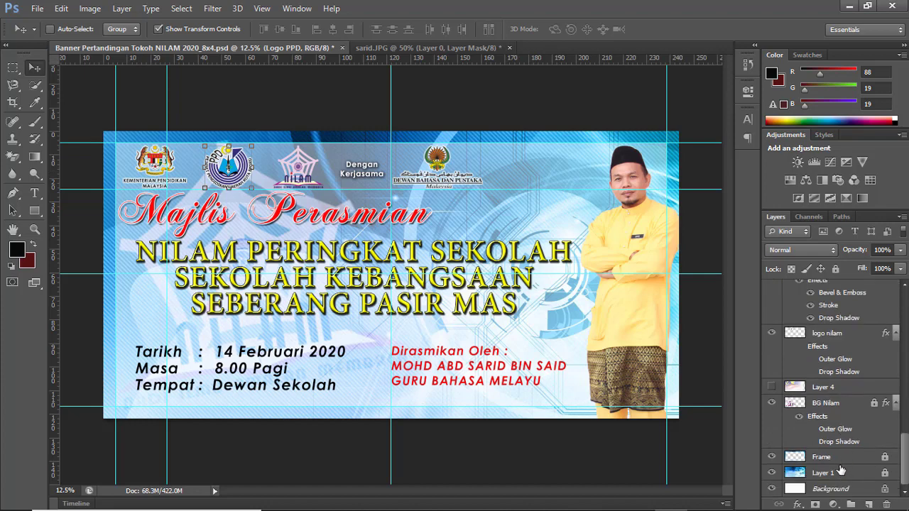
scroll(838, 384, "up", 2)
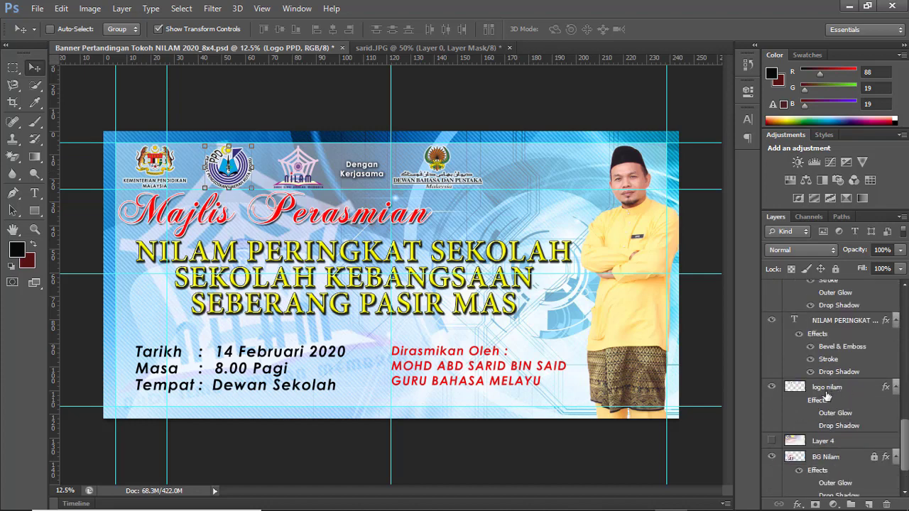
left_click(772, 388)
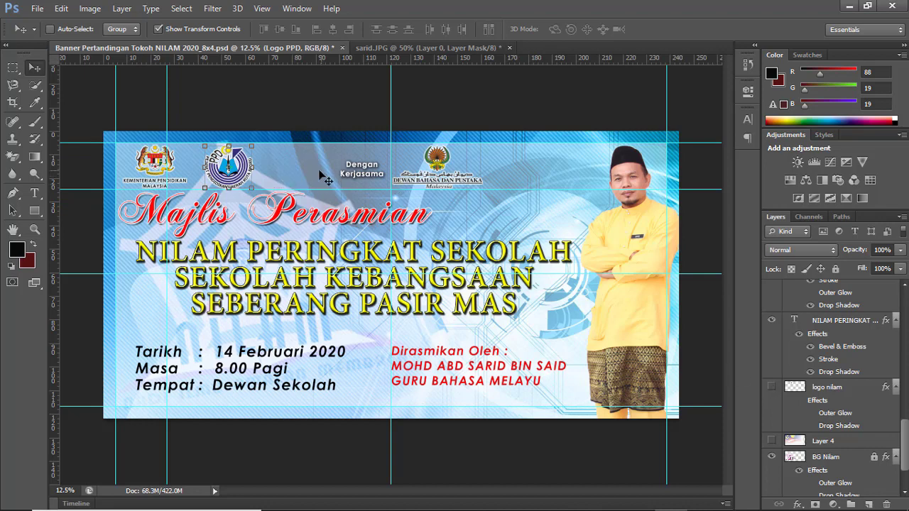
left_click(772, 388)
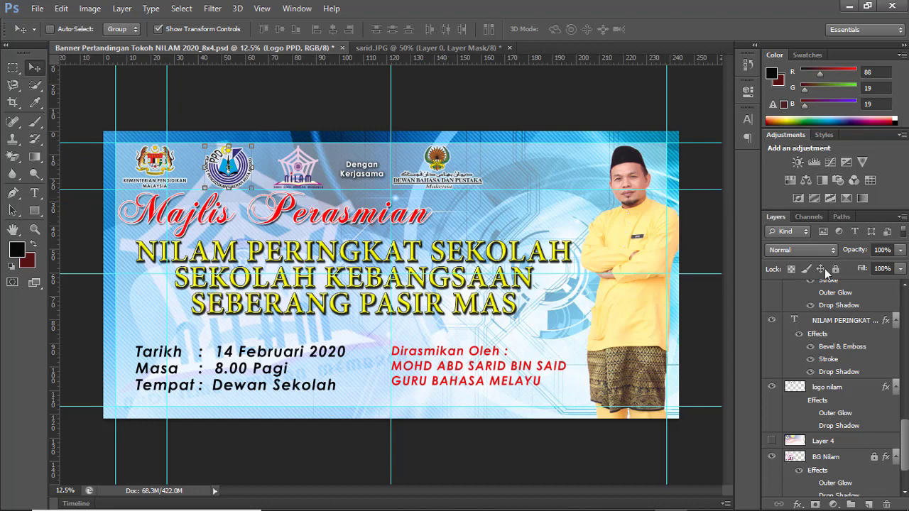
left_click(657, 311)
scroll(836, 323, "up", 3)
scroll(836, 326, "up", 2)
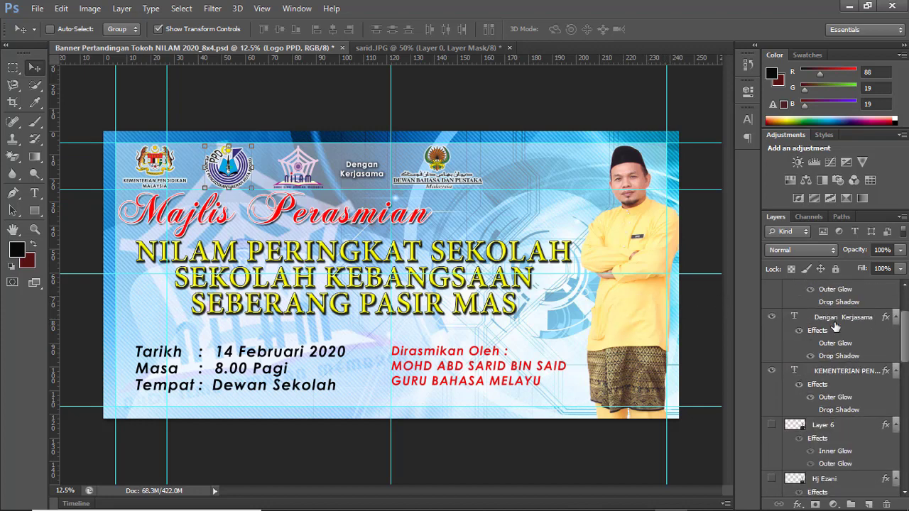
scroll(845, 351, "down", 2)
scroll(859, 359, "down", 2)
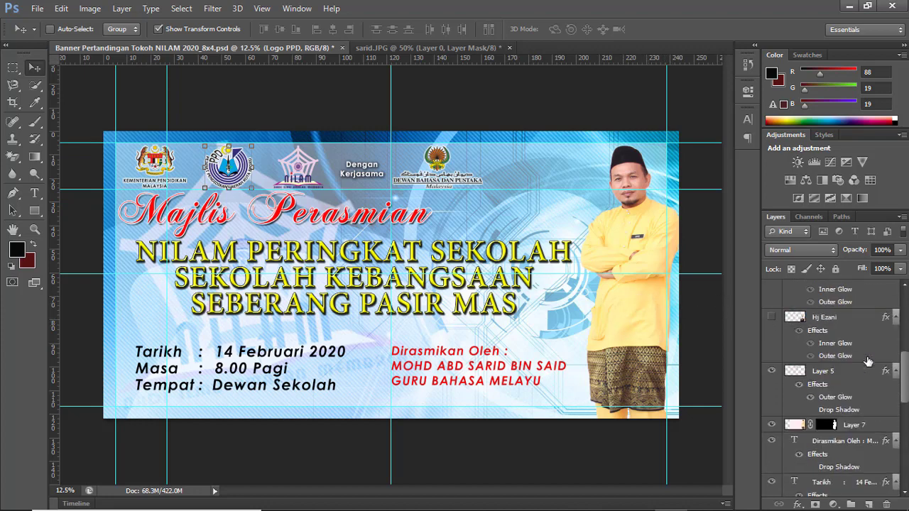
scroll(868, 363, "up", 2)
scroll(865, 357, "up", 2)
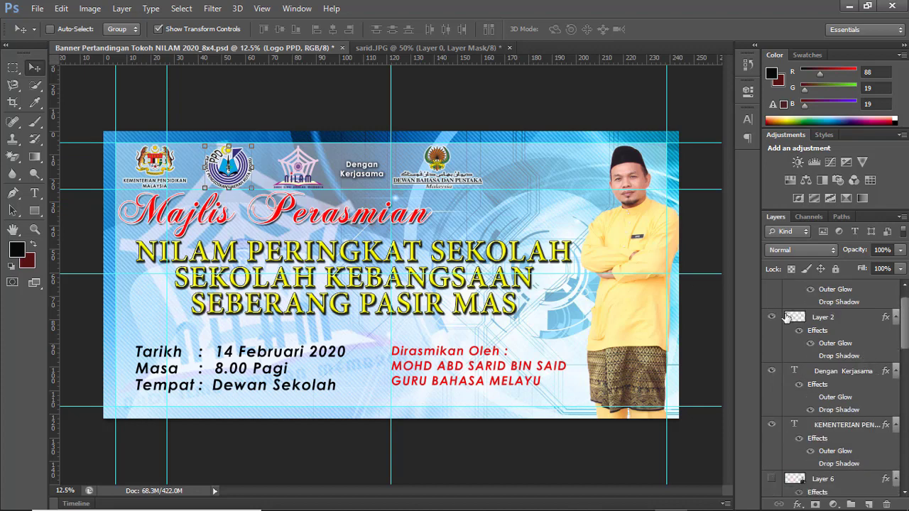
left_click_drag(655, 250, 644, 258)
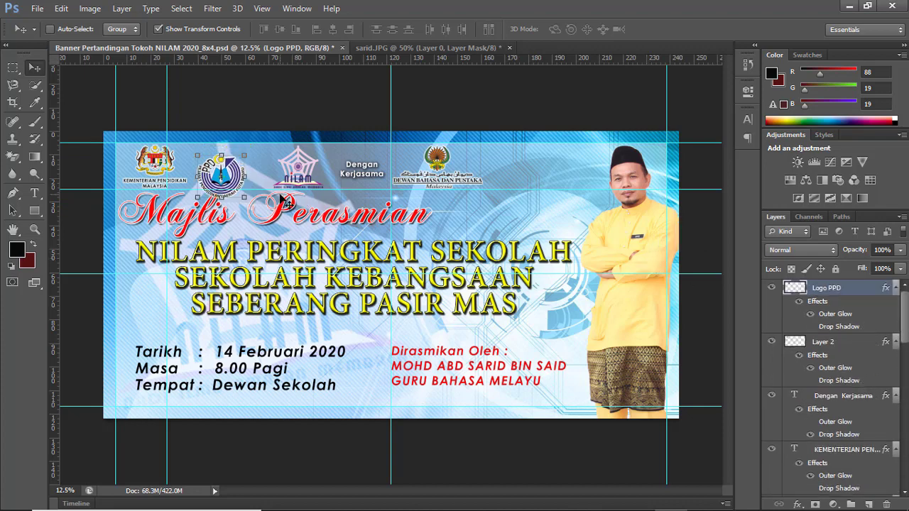
left_click_drag(283, 199, 290, 191)
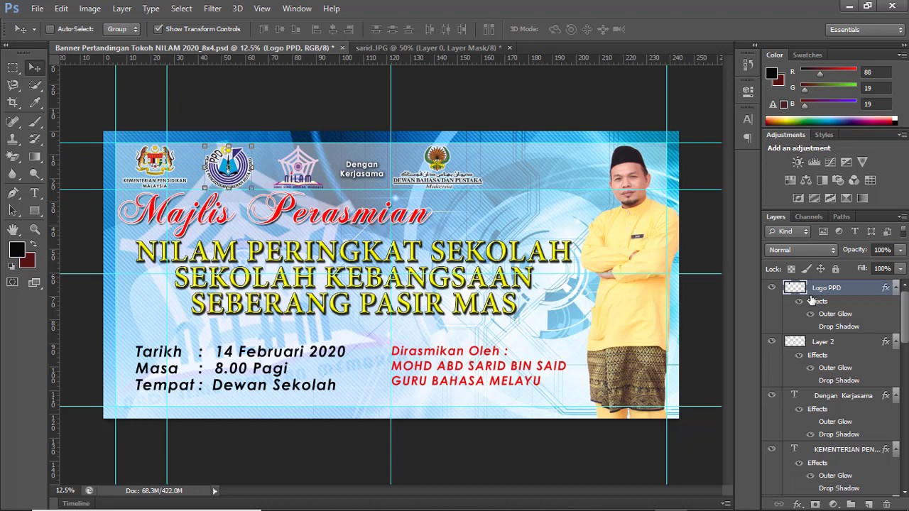
scroll(824, 355, "down", 2)
scroll(824, 384, "down", 2)
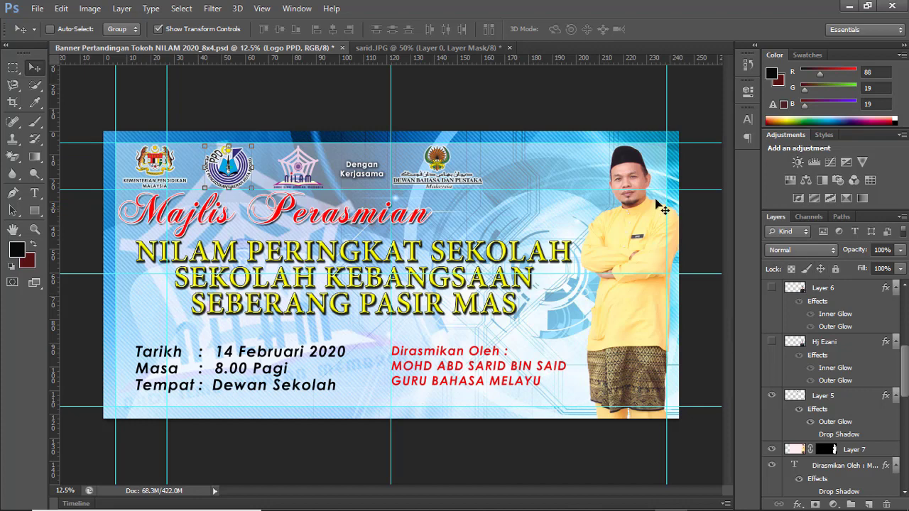
left_click(648, 252)
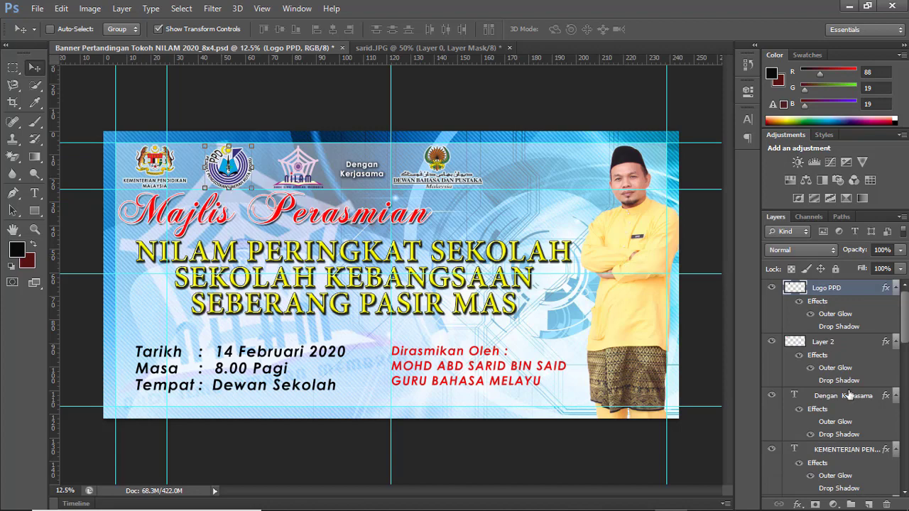
scroll(850, 397, "down", 3)
scroll(851, 396, "down", 3)
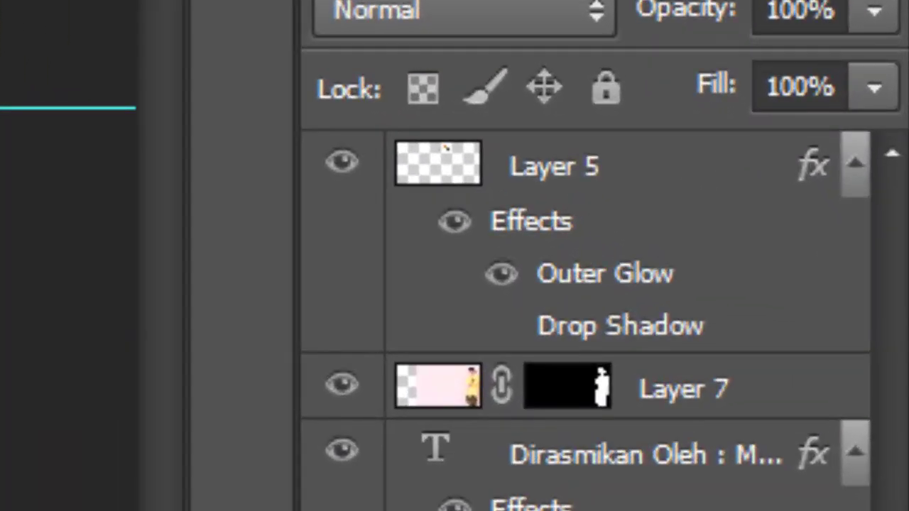
scroll(568, 489, "up", 2)
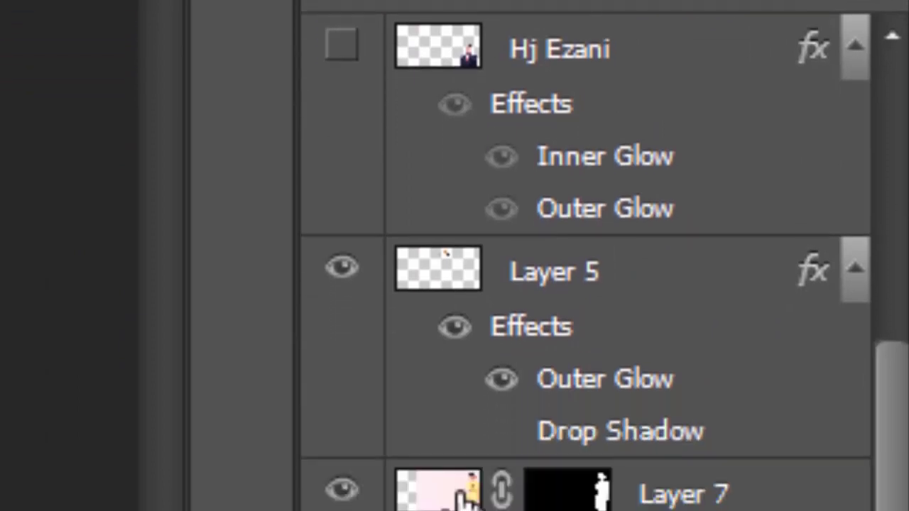
Nudge the Layer 7 portrait photo into position on the banner
left_click(460, 313)
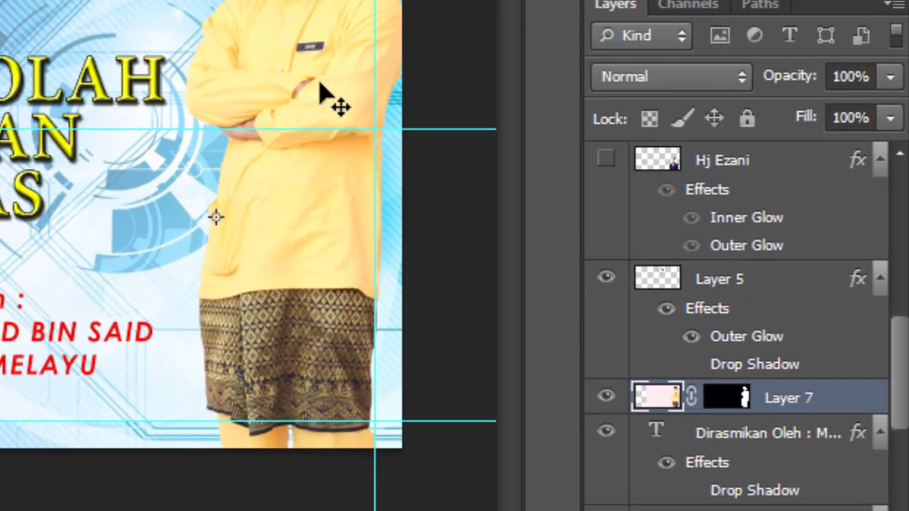
mouse_move(331, 96)
left_mouse_down()
mouse_move(284, 111)
mouse_move(305, 81)
left_mouse_up()
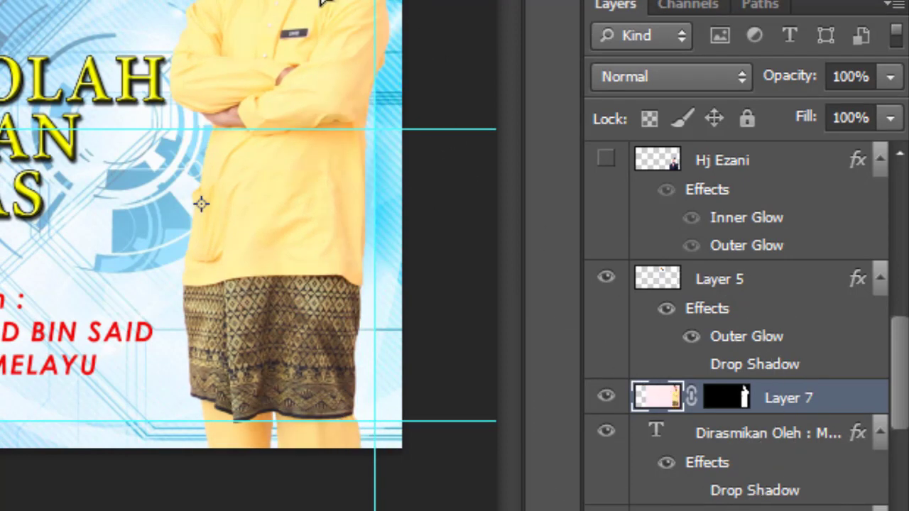
mouse_move(326, 4)
left_mouse_down()
mouse_move(357, 17)
mouse_move(317, 3)
left_mouse_up()
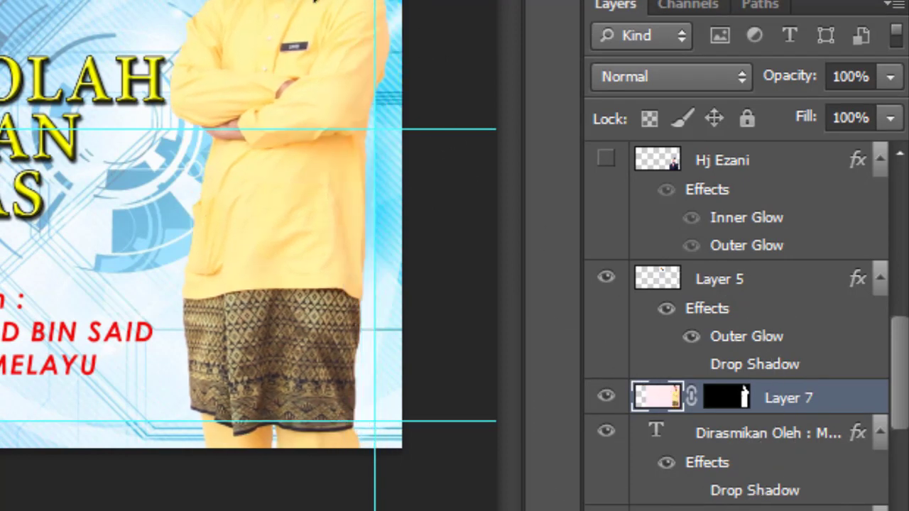
left_click(320, 85)
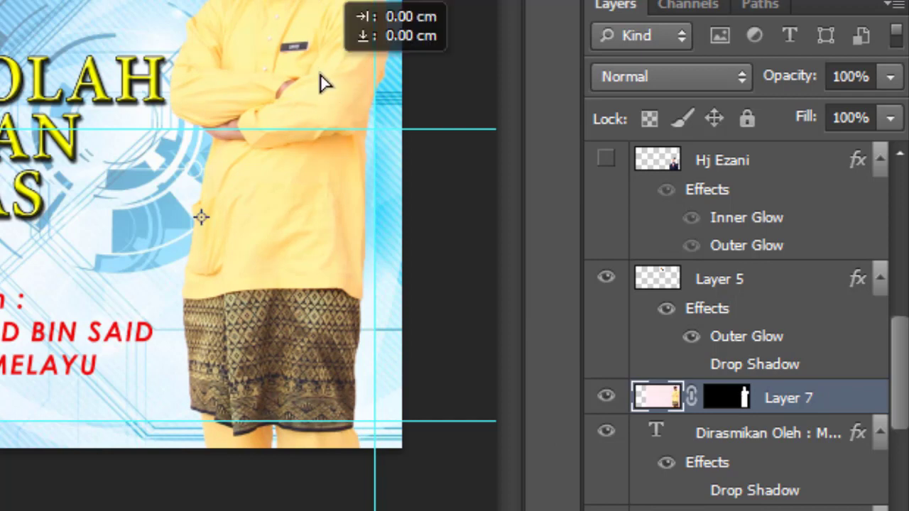
Select Layer 7 in the Layers panel and bring up its context menu
left_click(692, 400)
left_click(693, 400)
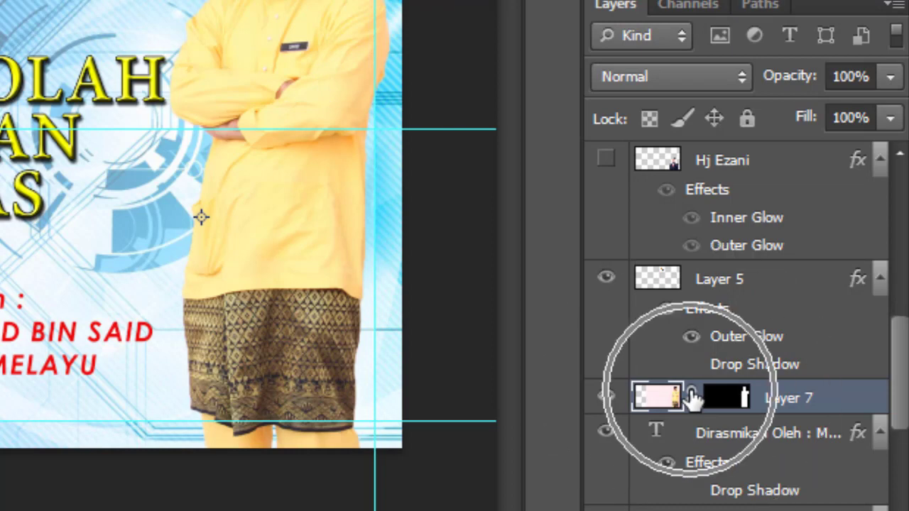
left_click(704, 437)
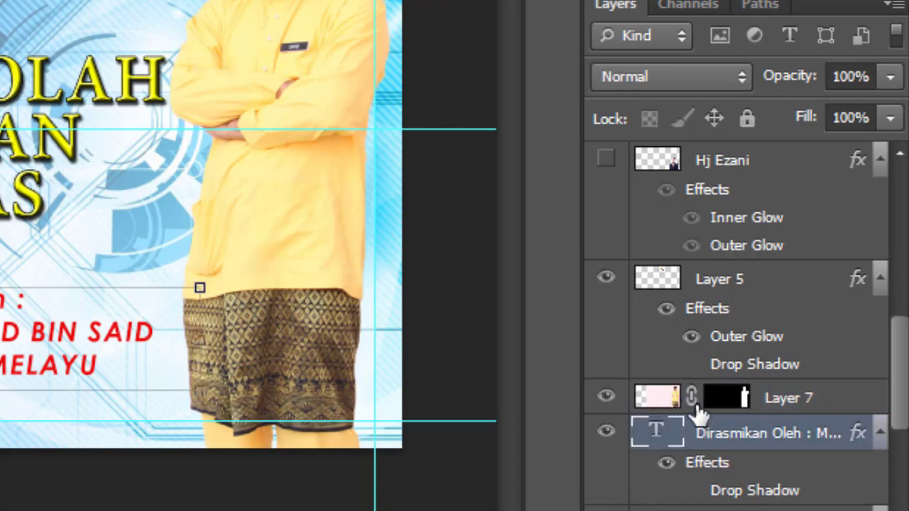
left_click(679, 401)
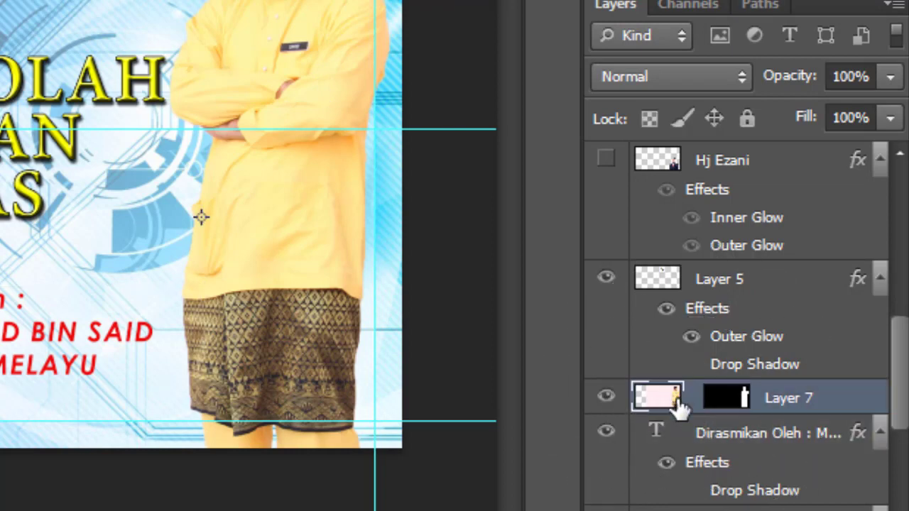
right_click(679, 402)
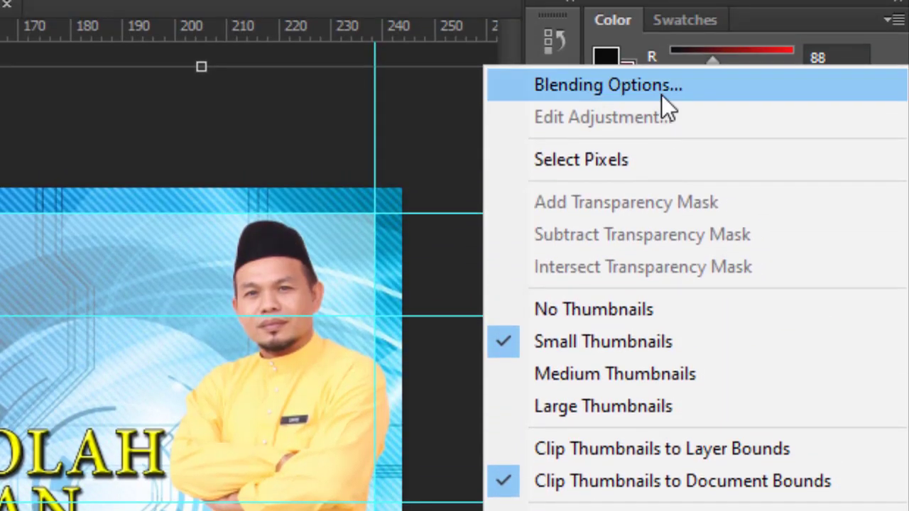
Try a pink stroke on Layer 7's Layer Style, then swap it for Drop Shadow
left_click(661, 94)
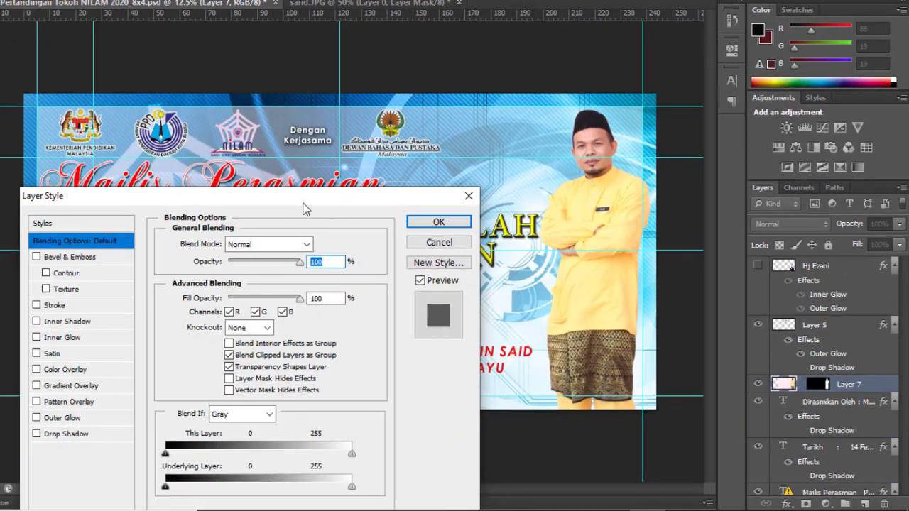
left_click_drag(303, 208, 333, 72)
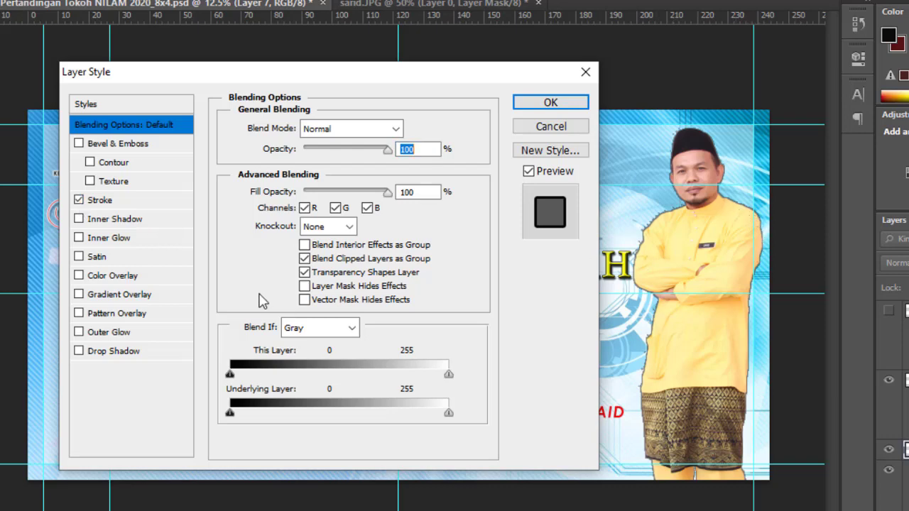
left_click(113, 202)
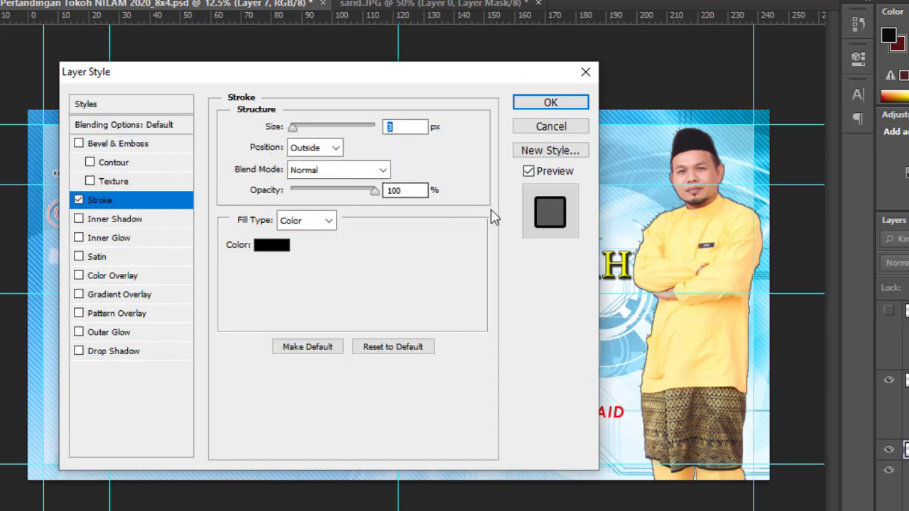
left_click(279, 246)
left_click(262, 102)
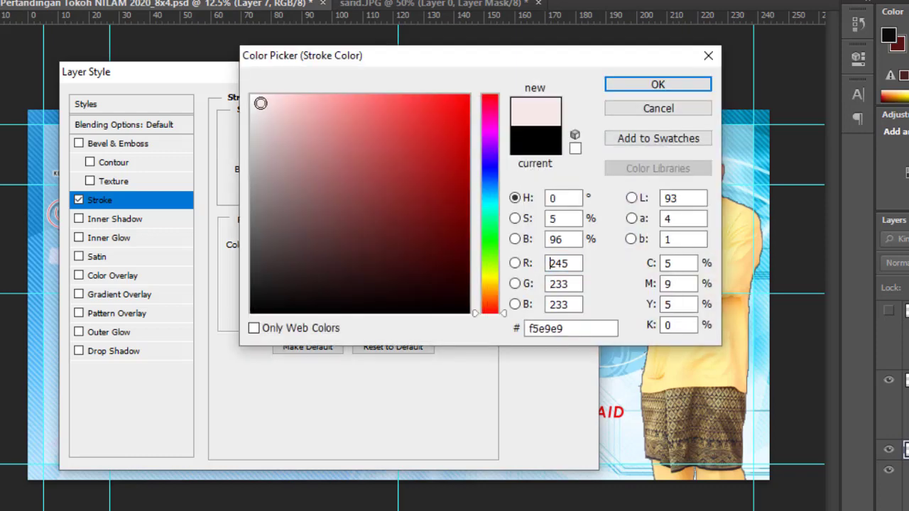
left_click(269, 125)
left_click(617, 84)
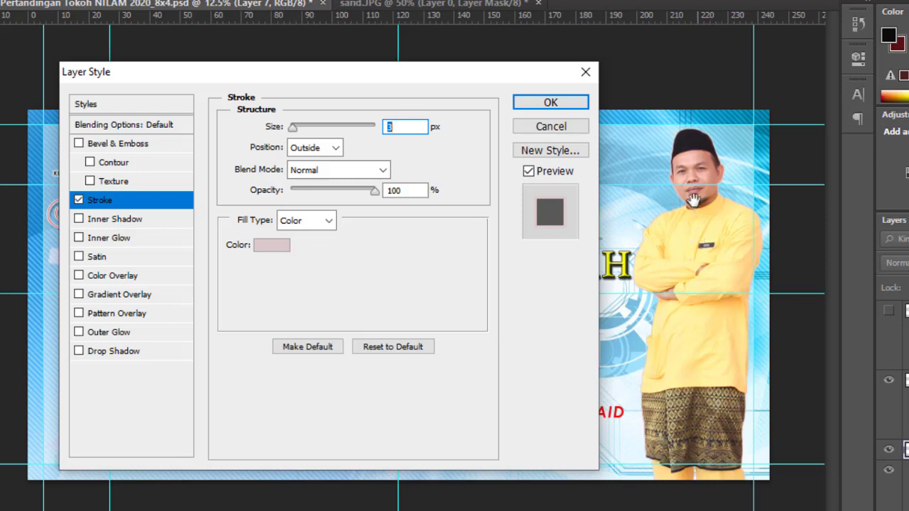
left_click(78, 200)
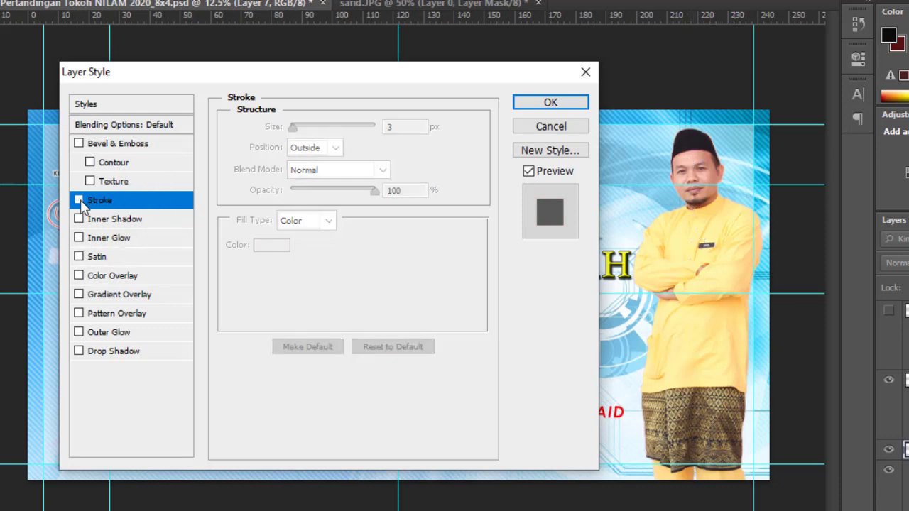
left_click(85, 360)
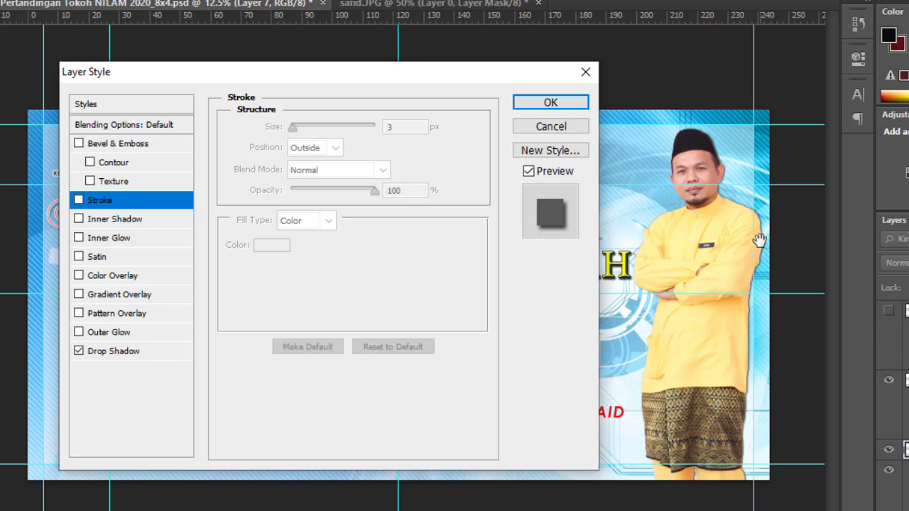
Give the portrait drop shadow a -141° angle and 10 px distance, and apply it
left_click(116, 358)
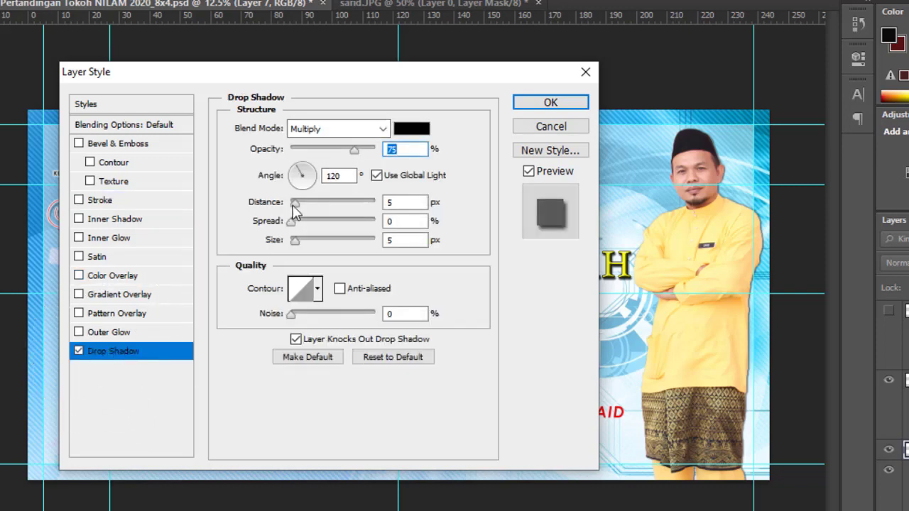
left_click_drag(293, 205, 325, 203)
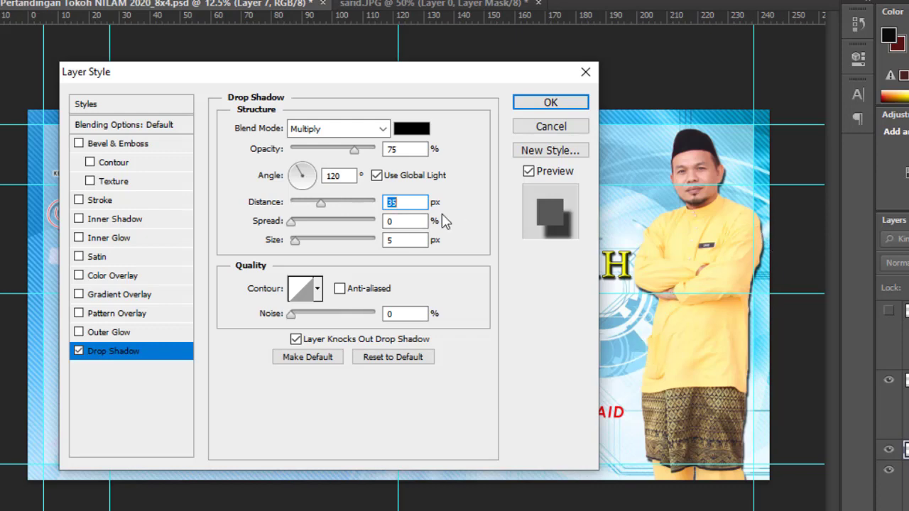
mouse_move(310, 174)
left_mouse_down()
mouse_move(297, 178)
mouse_move(297, 194)
mouse_move(290, 176)
left_mouse_up()
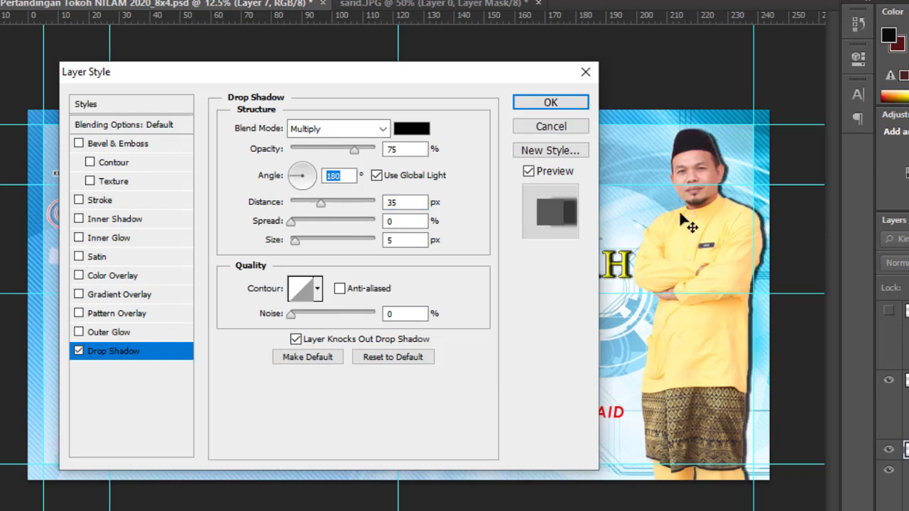
left_click_drag(294, 179, 291, 196)
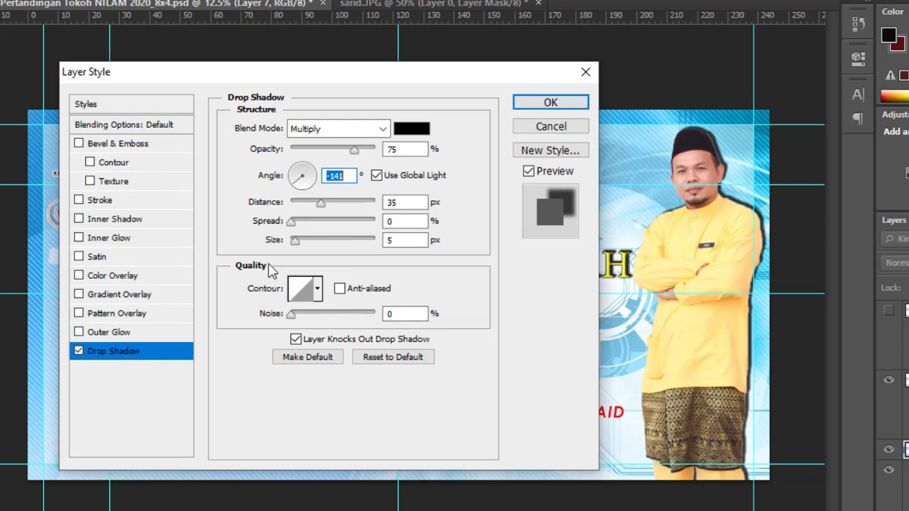
left_click_drag(319, 200, 304, 206)
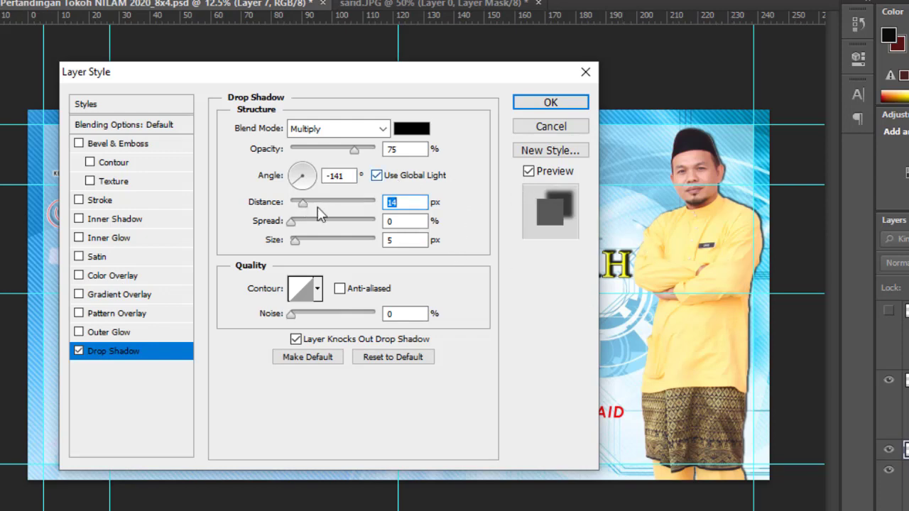
left_click_drag(304, 206, 300, 206)
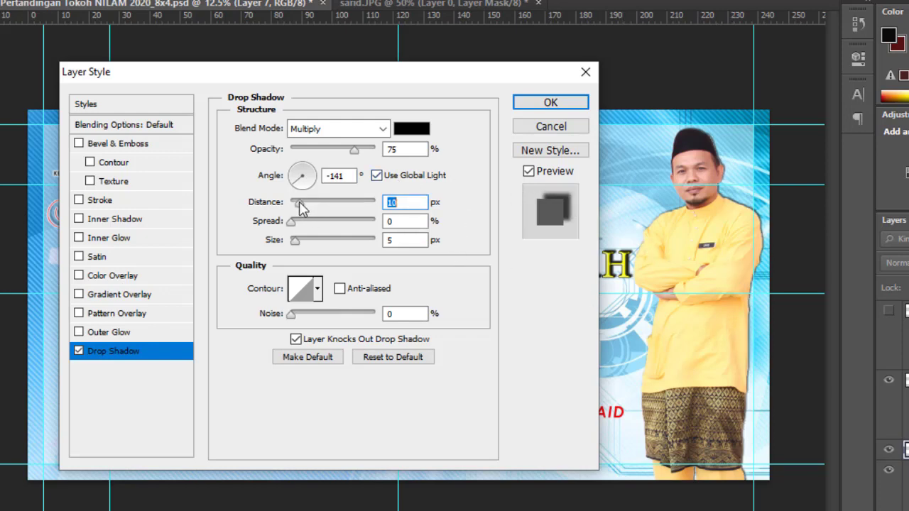
left_click(552, 103)
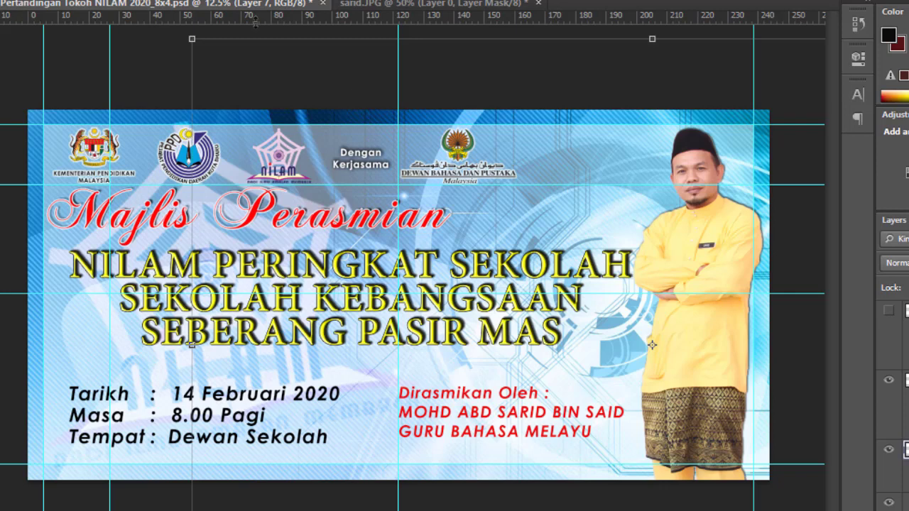
left_click(590, 204)
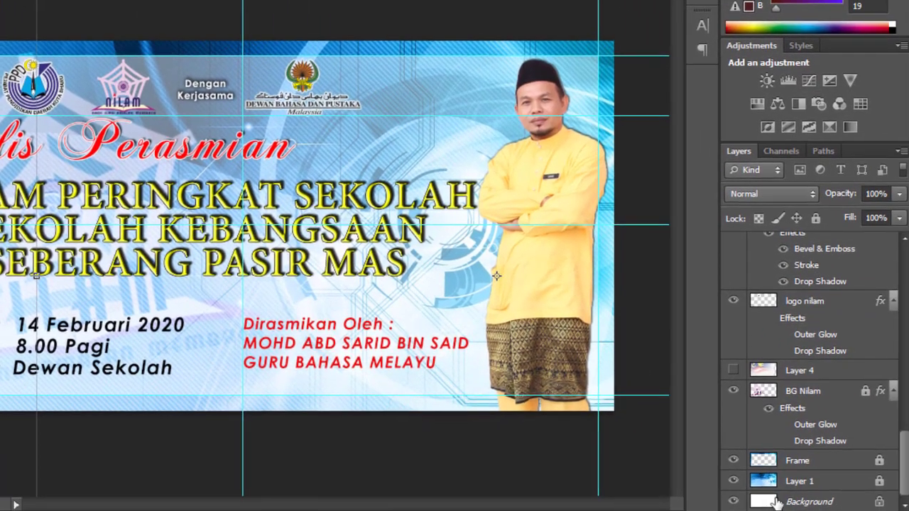
left_click(731, 484)
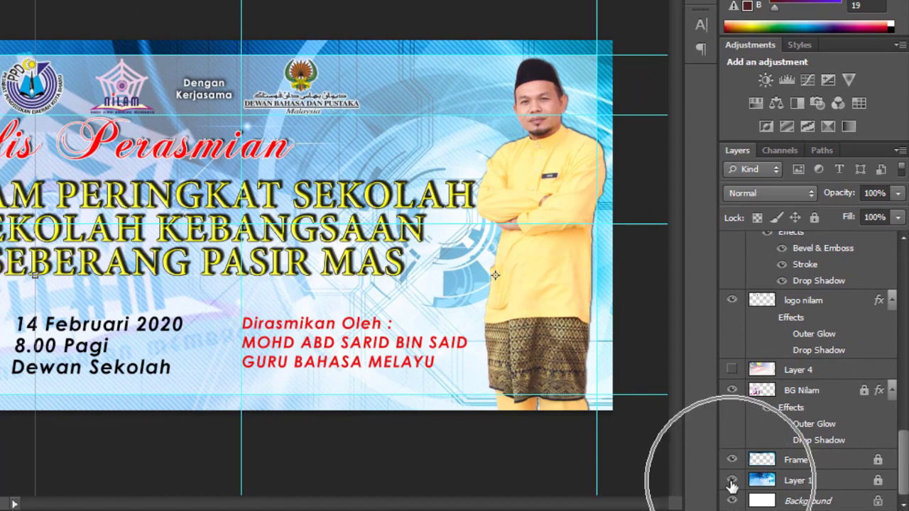
left_click(732, 484)
left_click(732, 483)
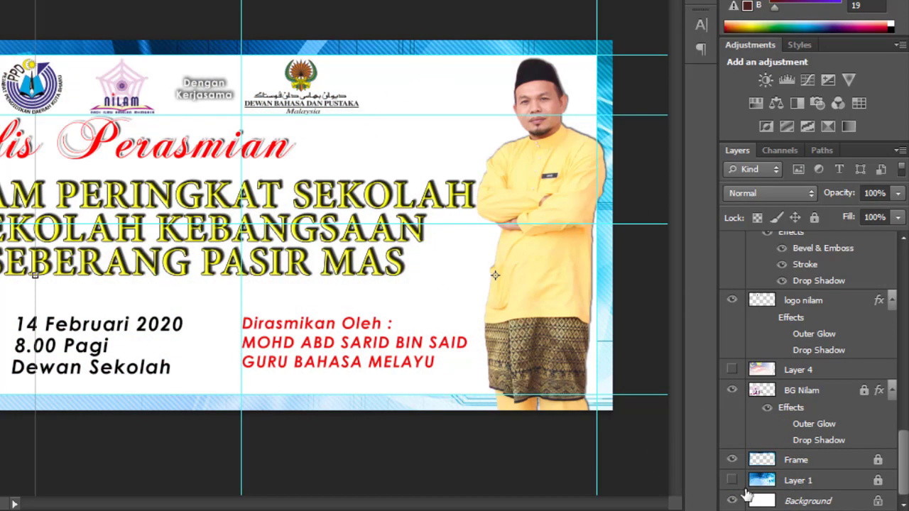
left_click(732, 481)
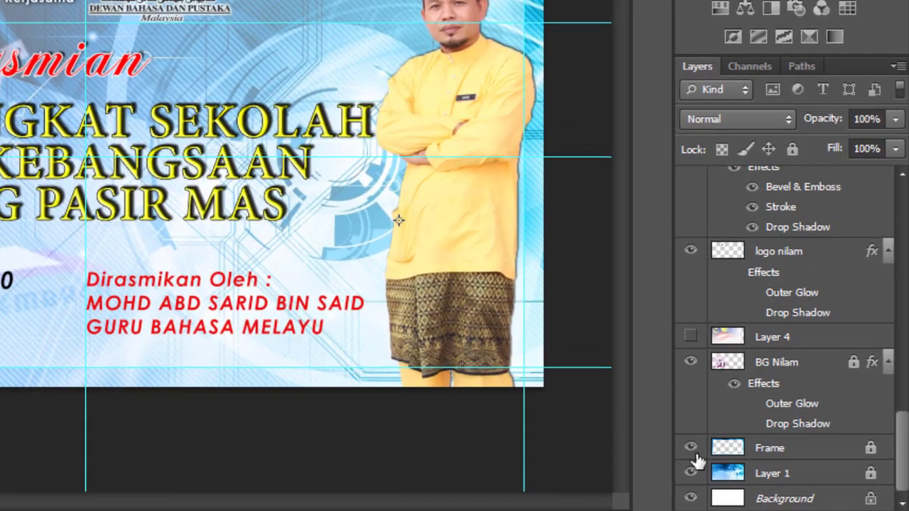
left_click(731, 460)
left_click(692, 499)
left_click(692, 500)
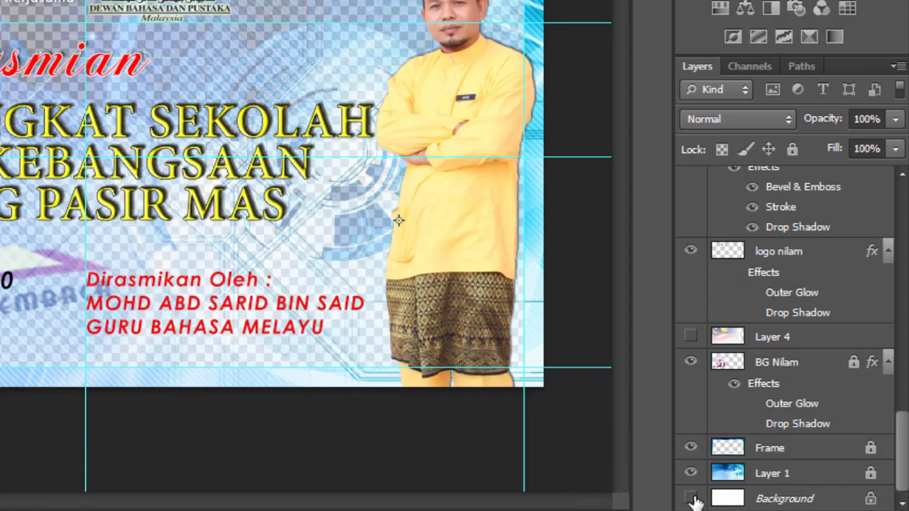
left_click(692, 499)
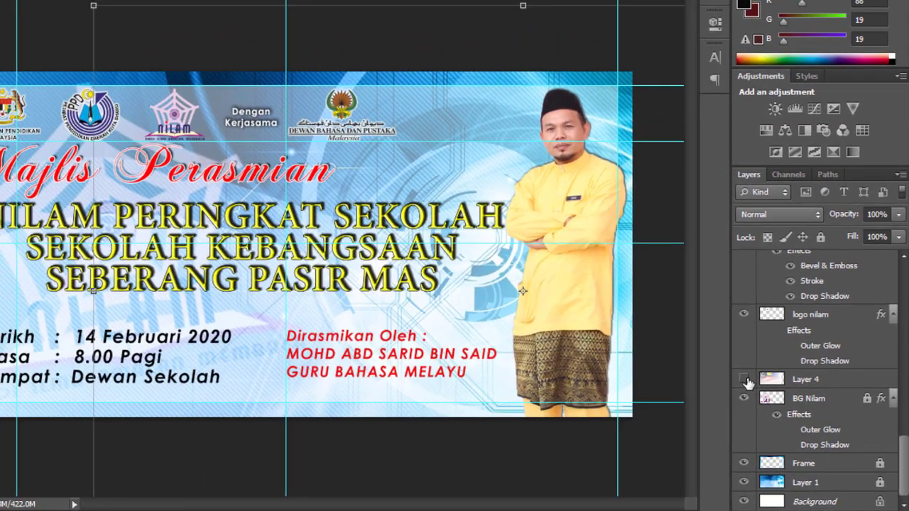
left_click(744, 380)
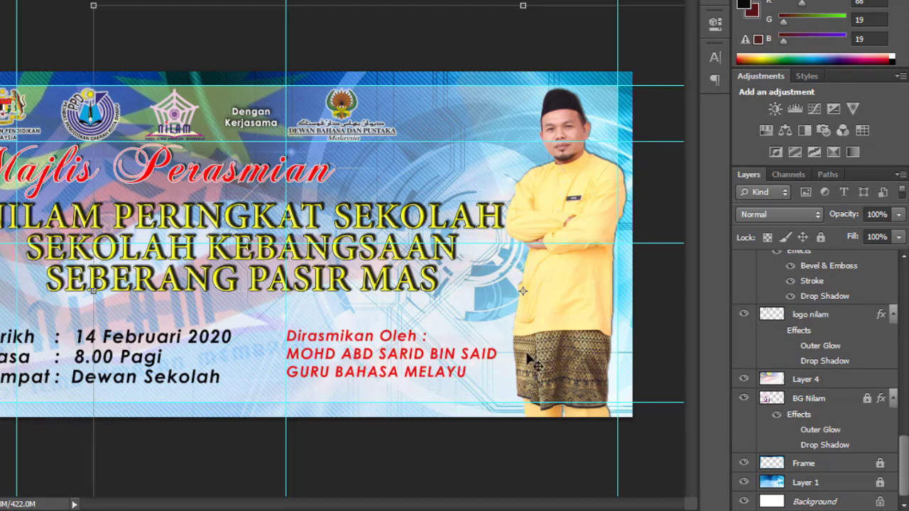
left_click(744, 381)
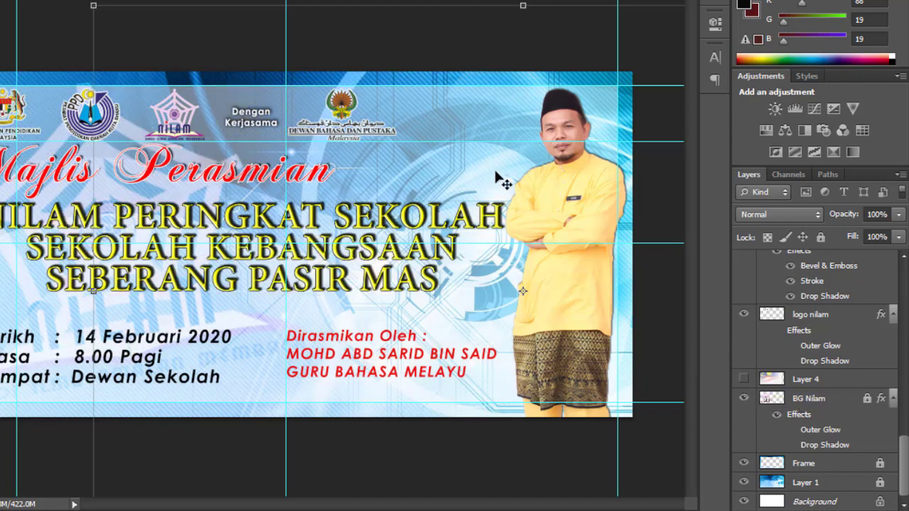